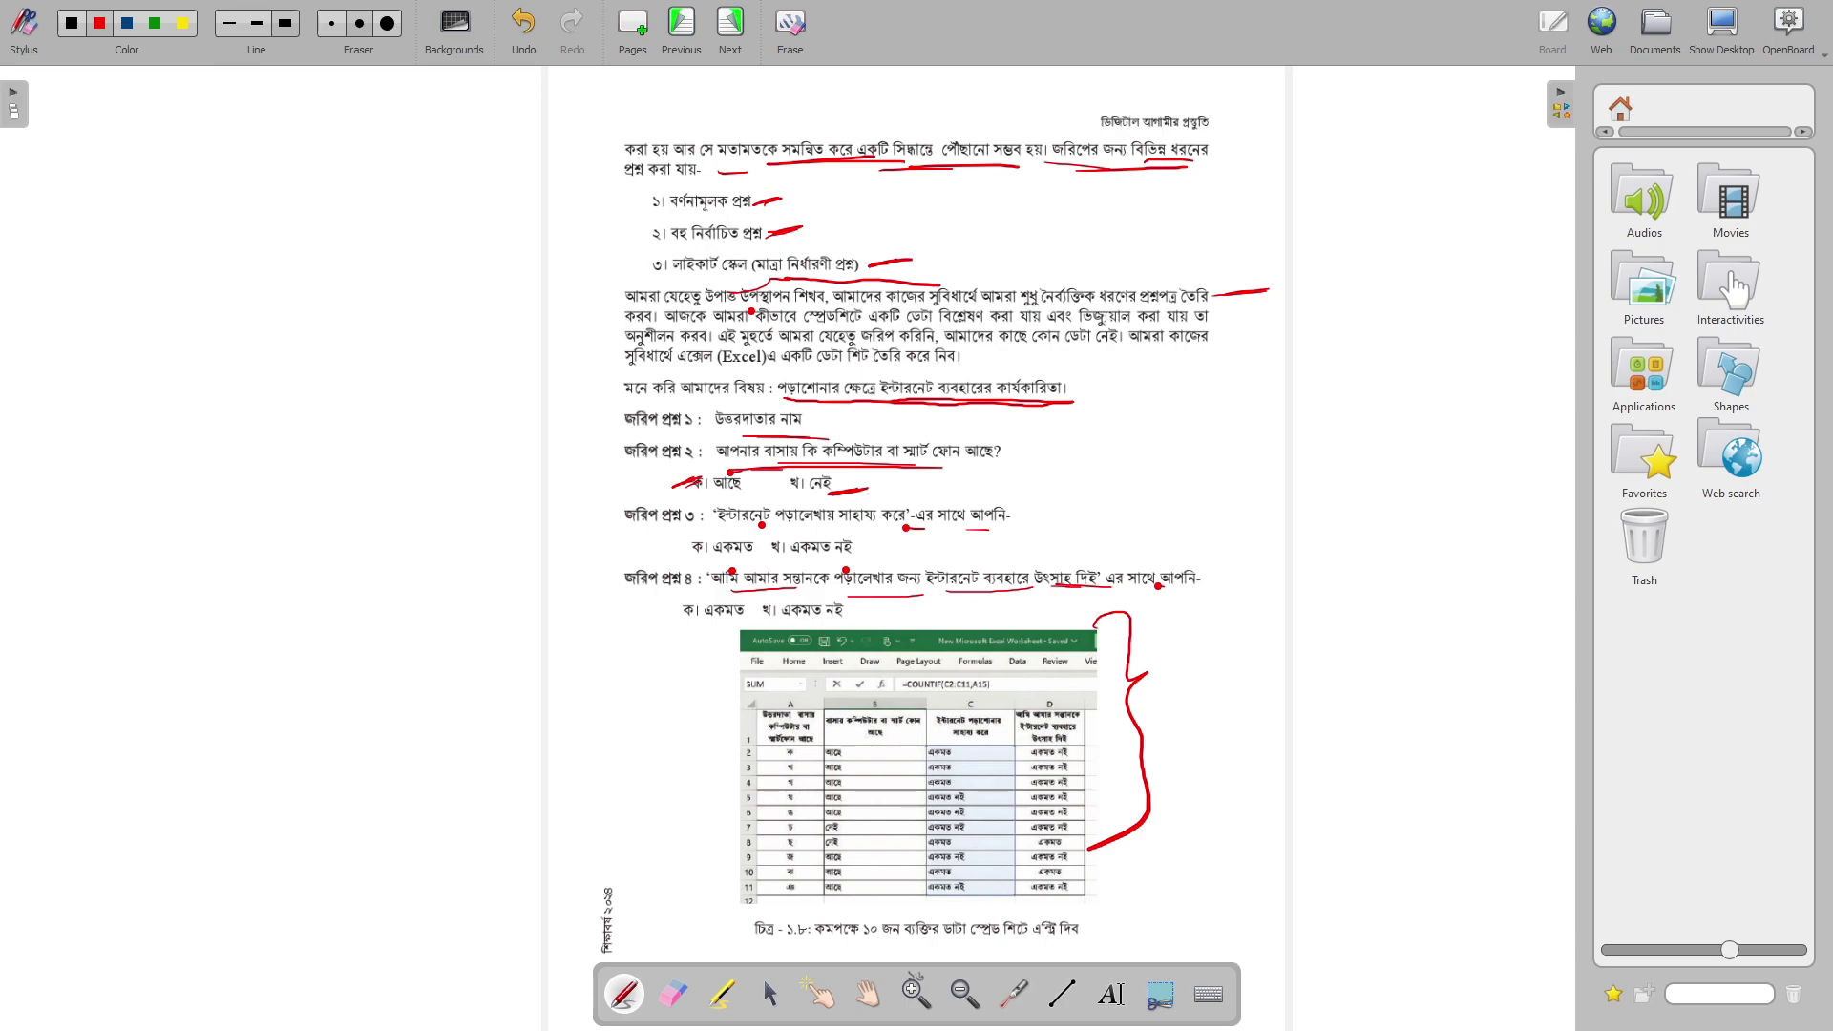
Step: Switch to the Book1.xlsx workbook in Excel to view the survey response table
key("super+Tab")
left_click(244, 513)
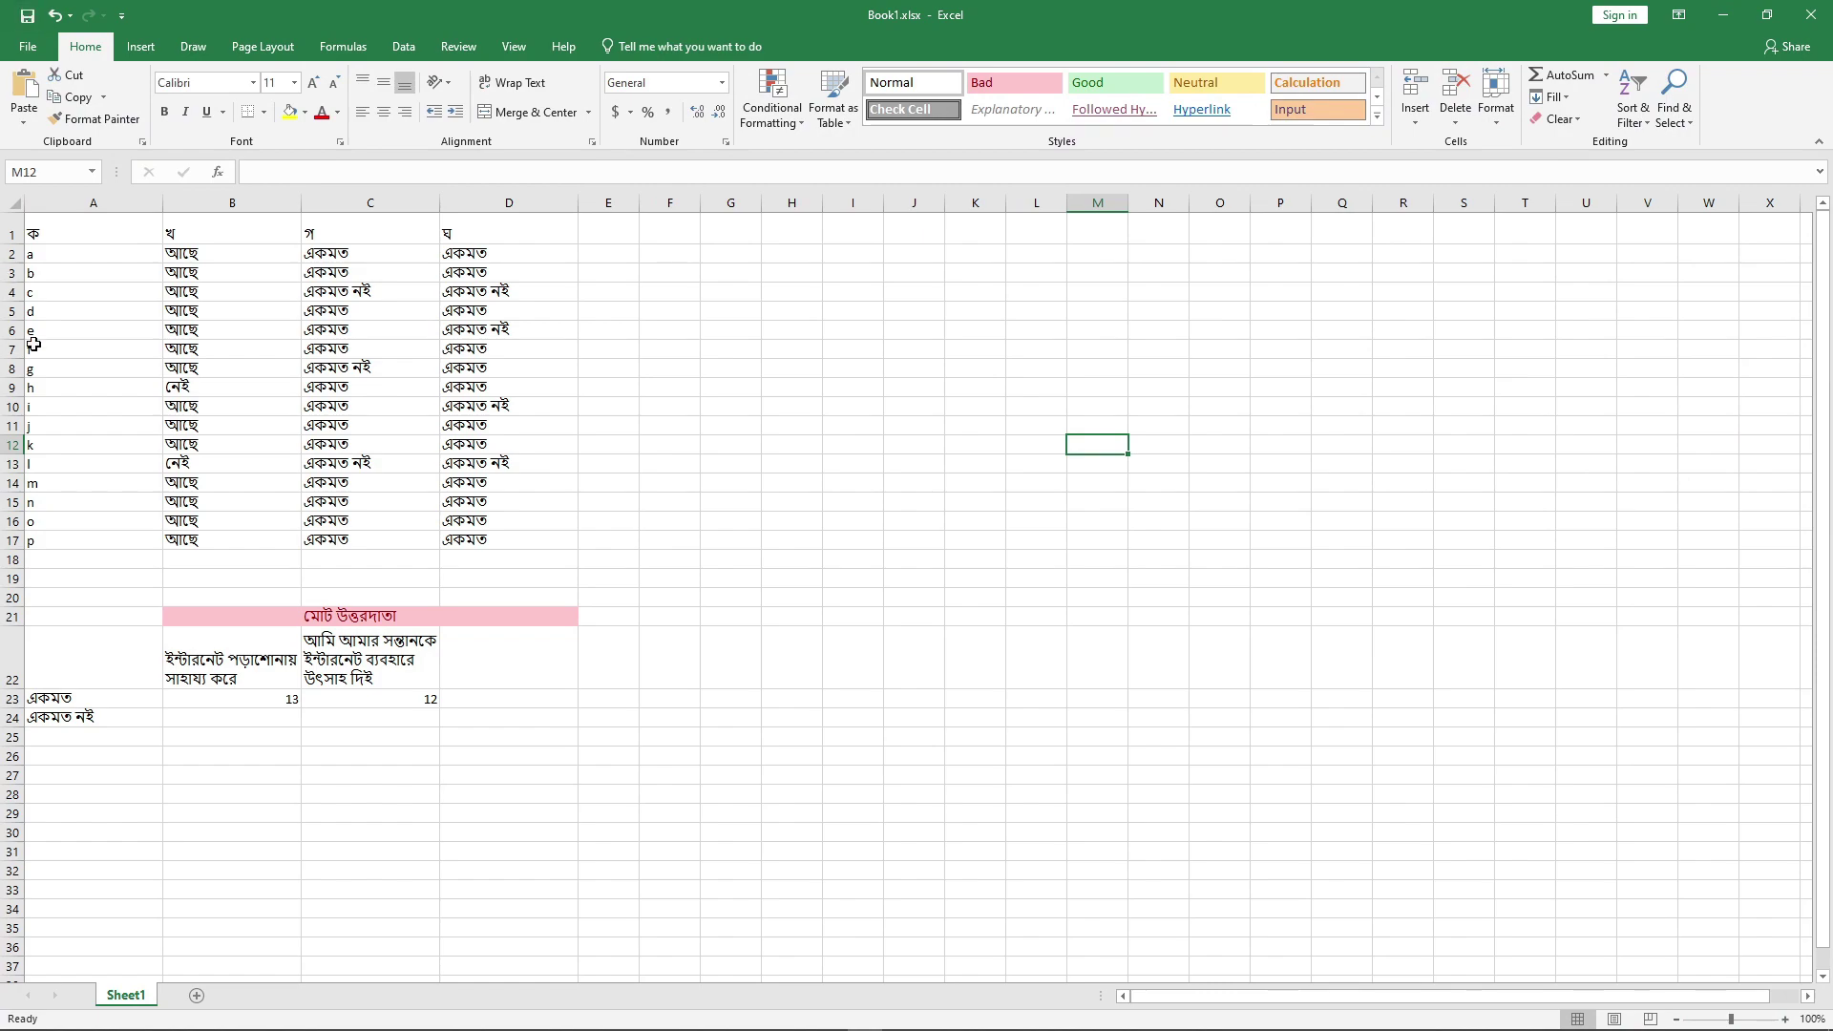
key("super+Tab")
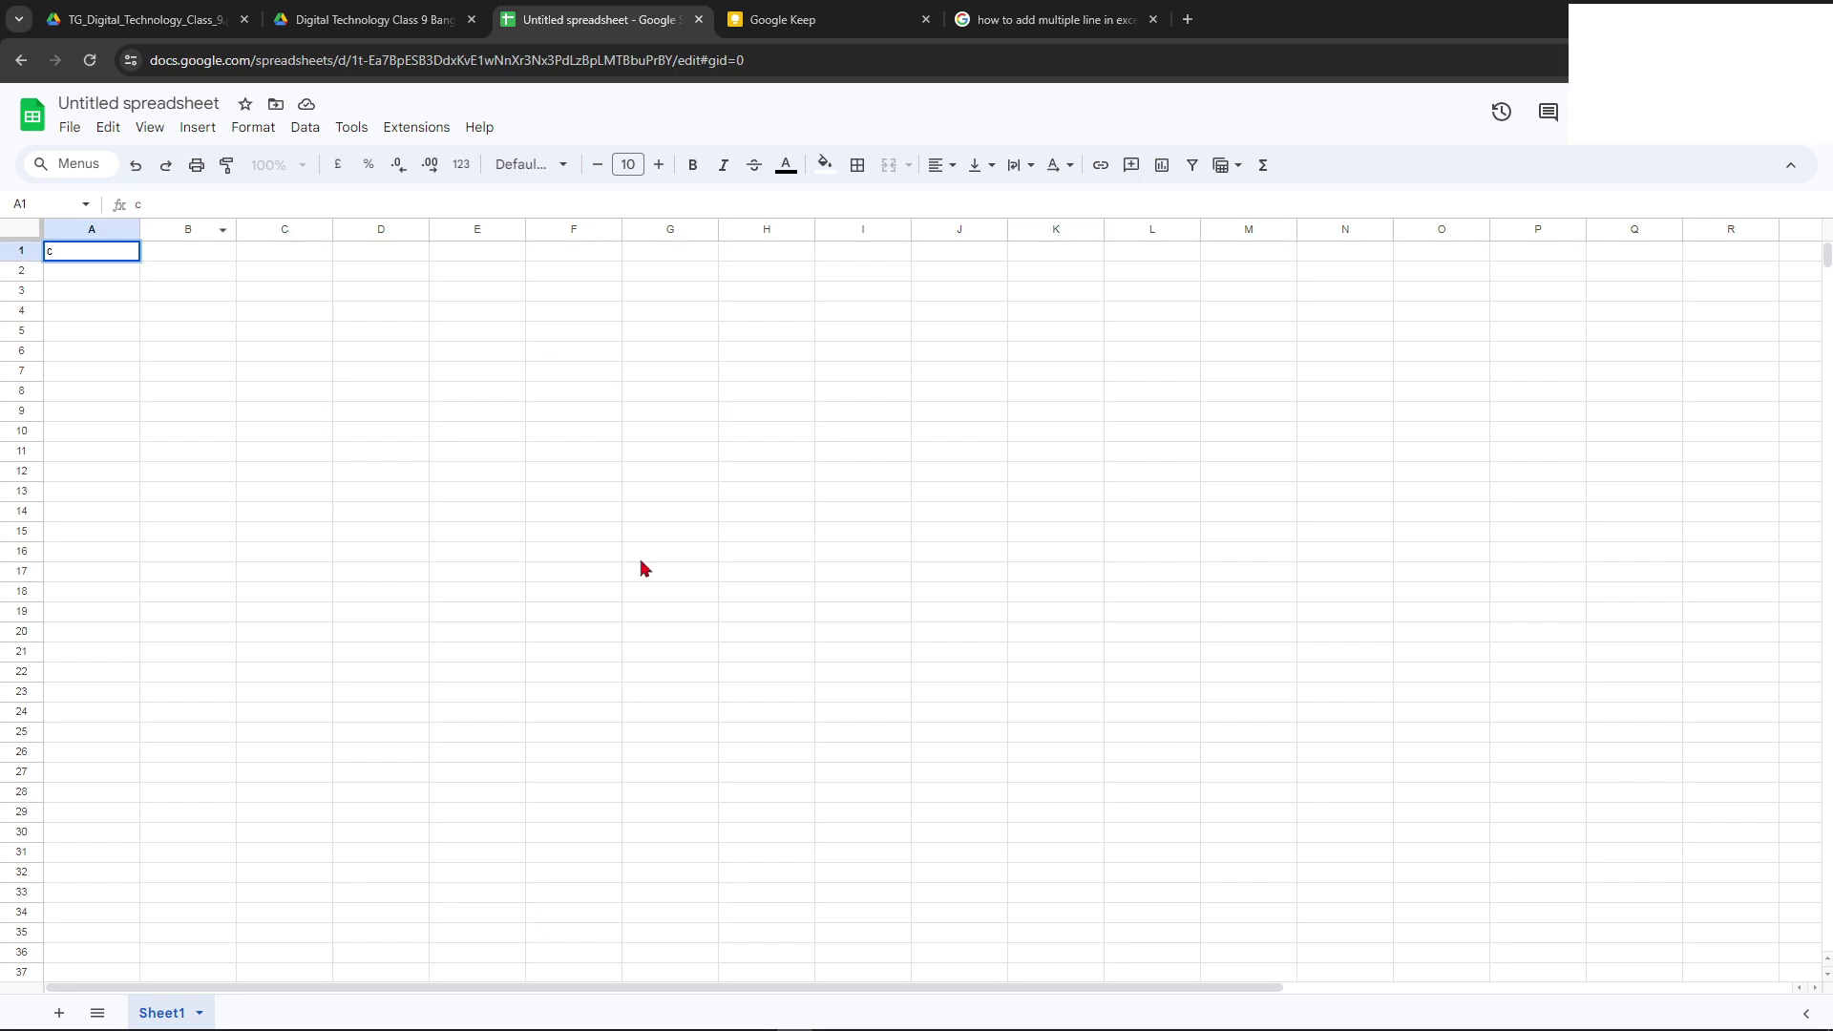
key("super+Tab")
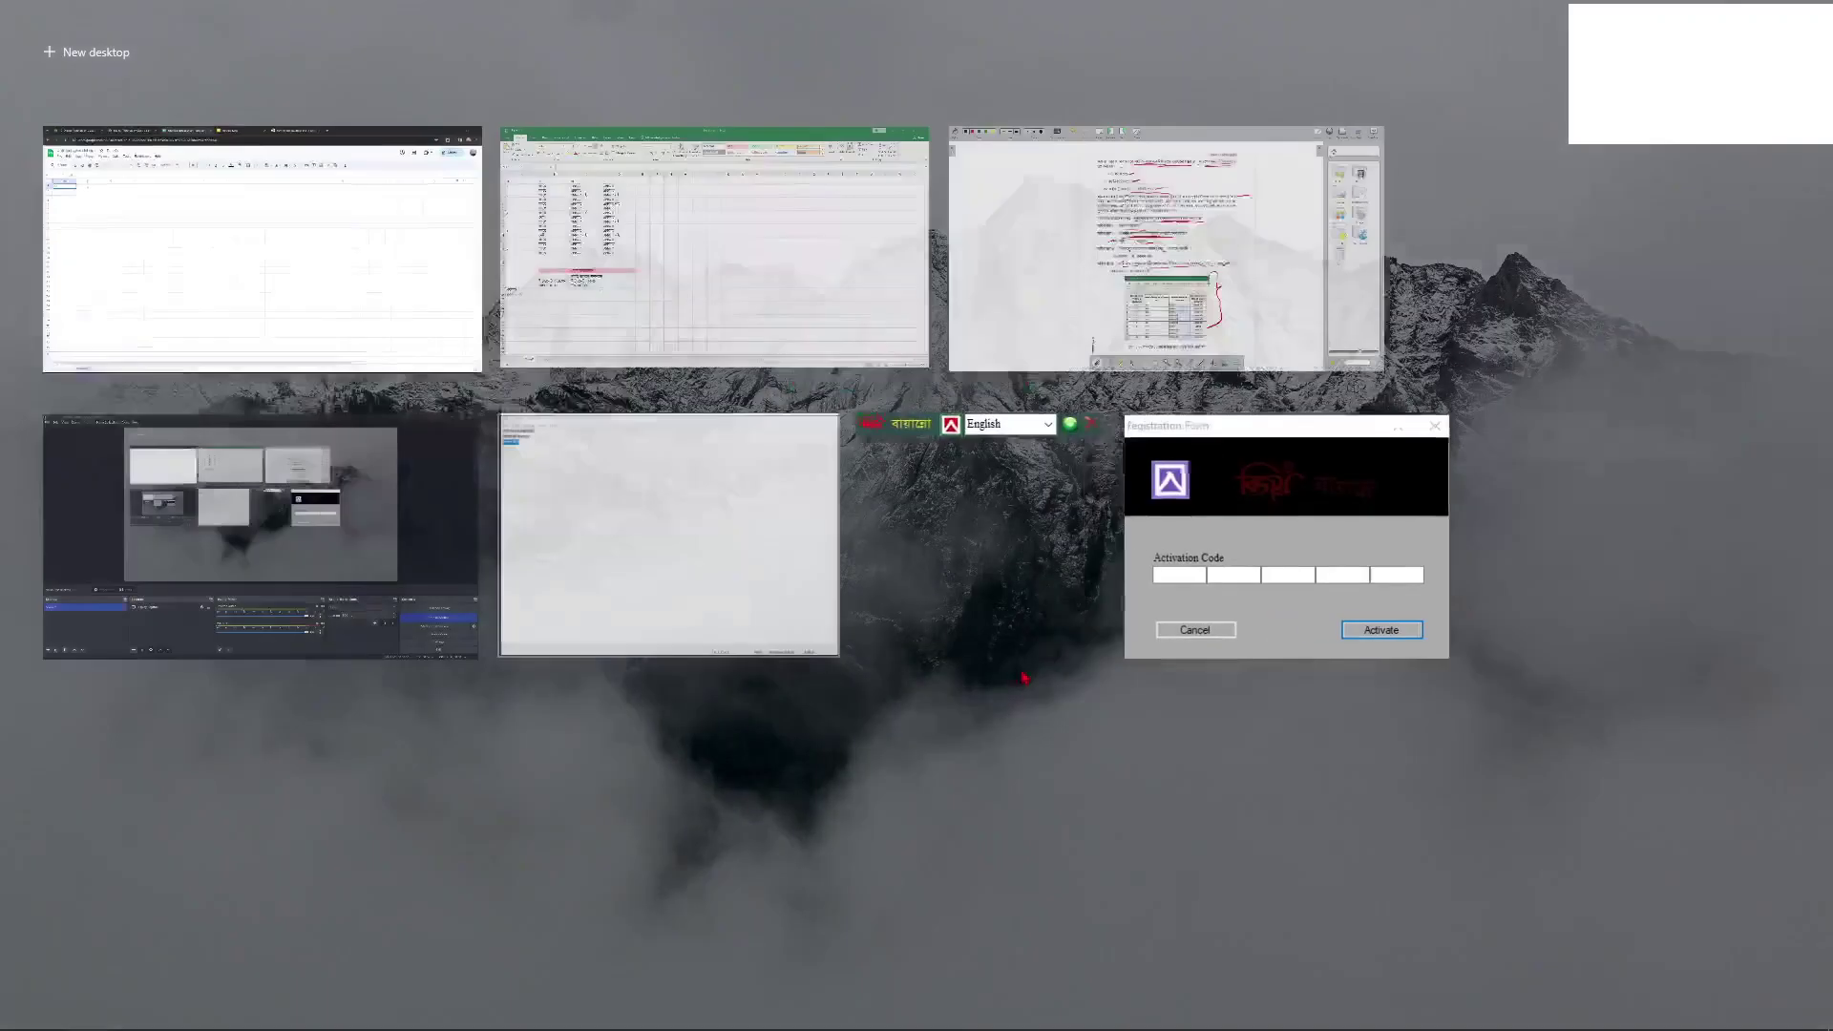
left_click(769, 257)
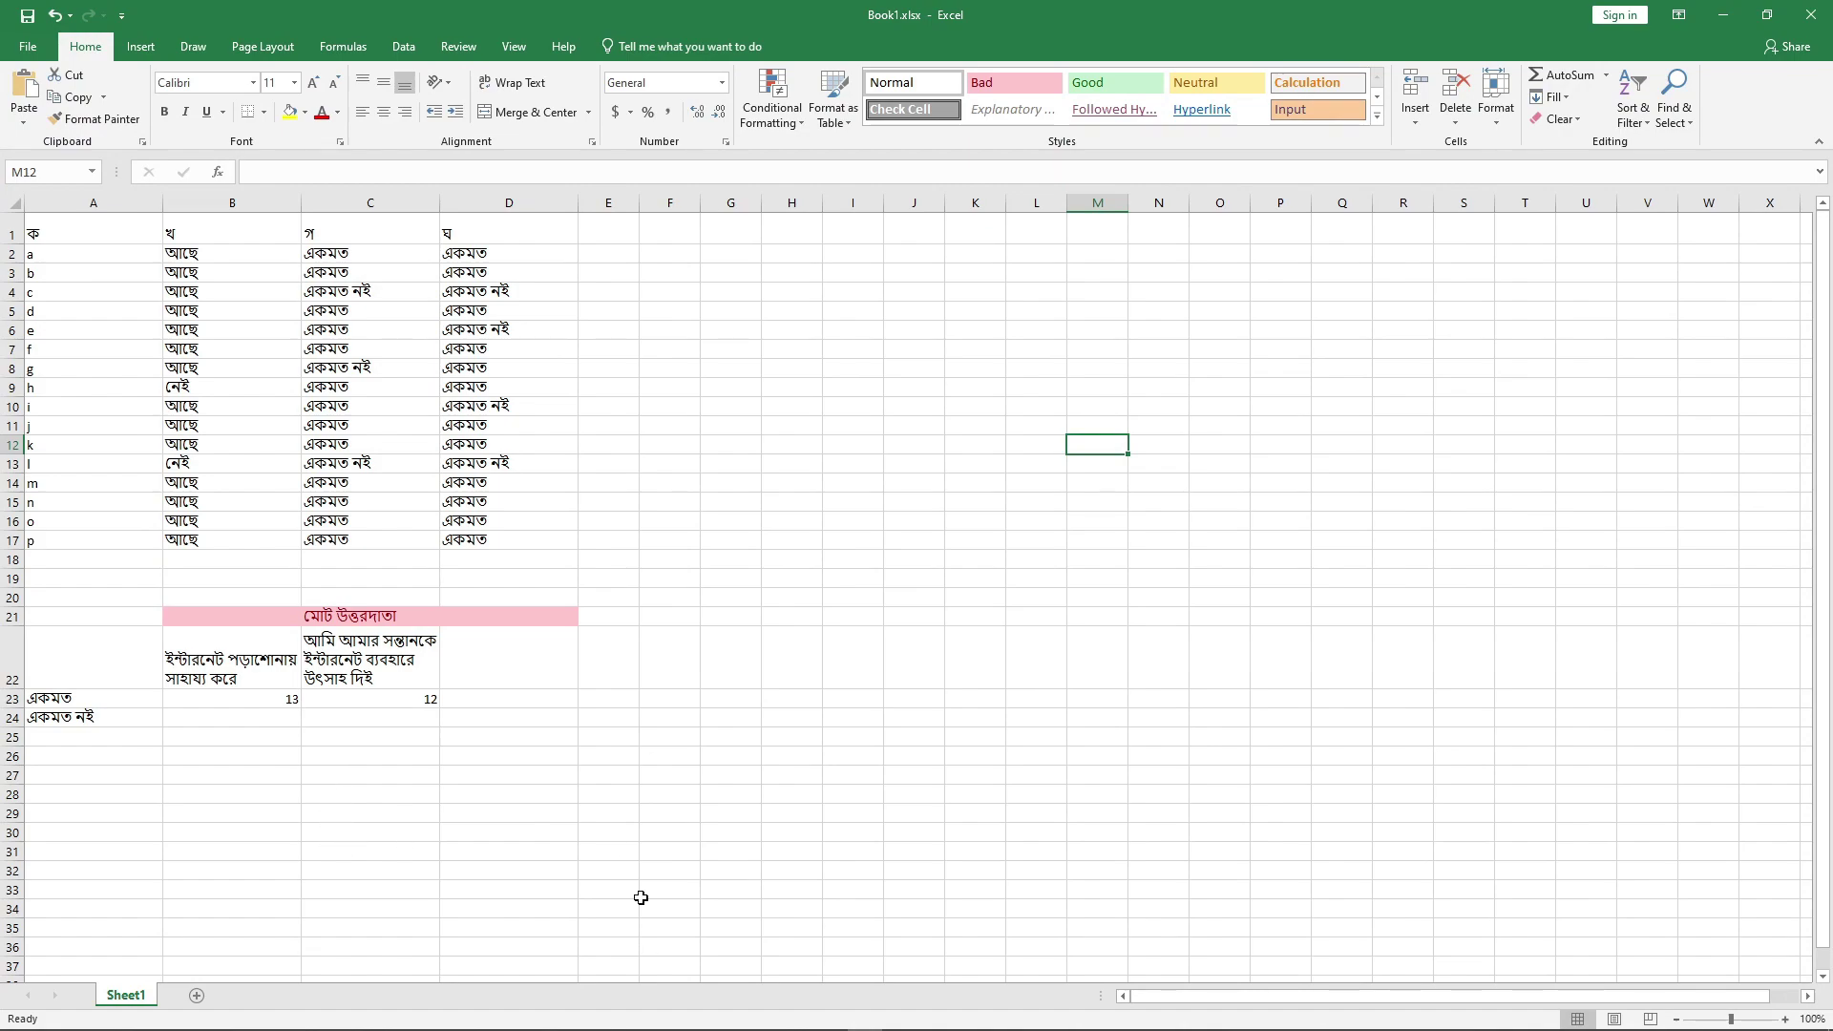
Step: Switch to OpenBoard and underline "১০ জন ব্যক্তির" in red in the caption of figure ১.৮
key("super+Tab")
left_click(1103, 205)
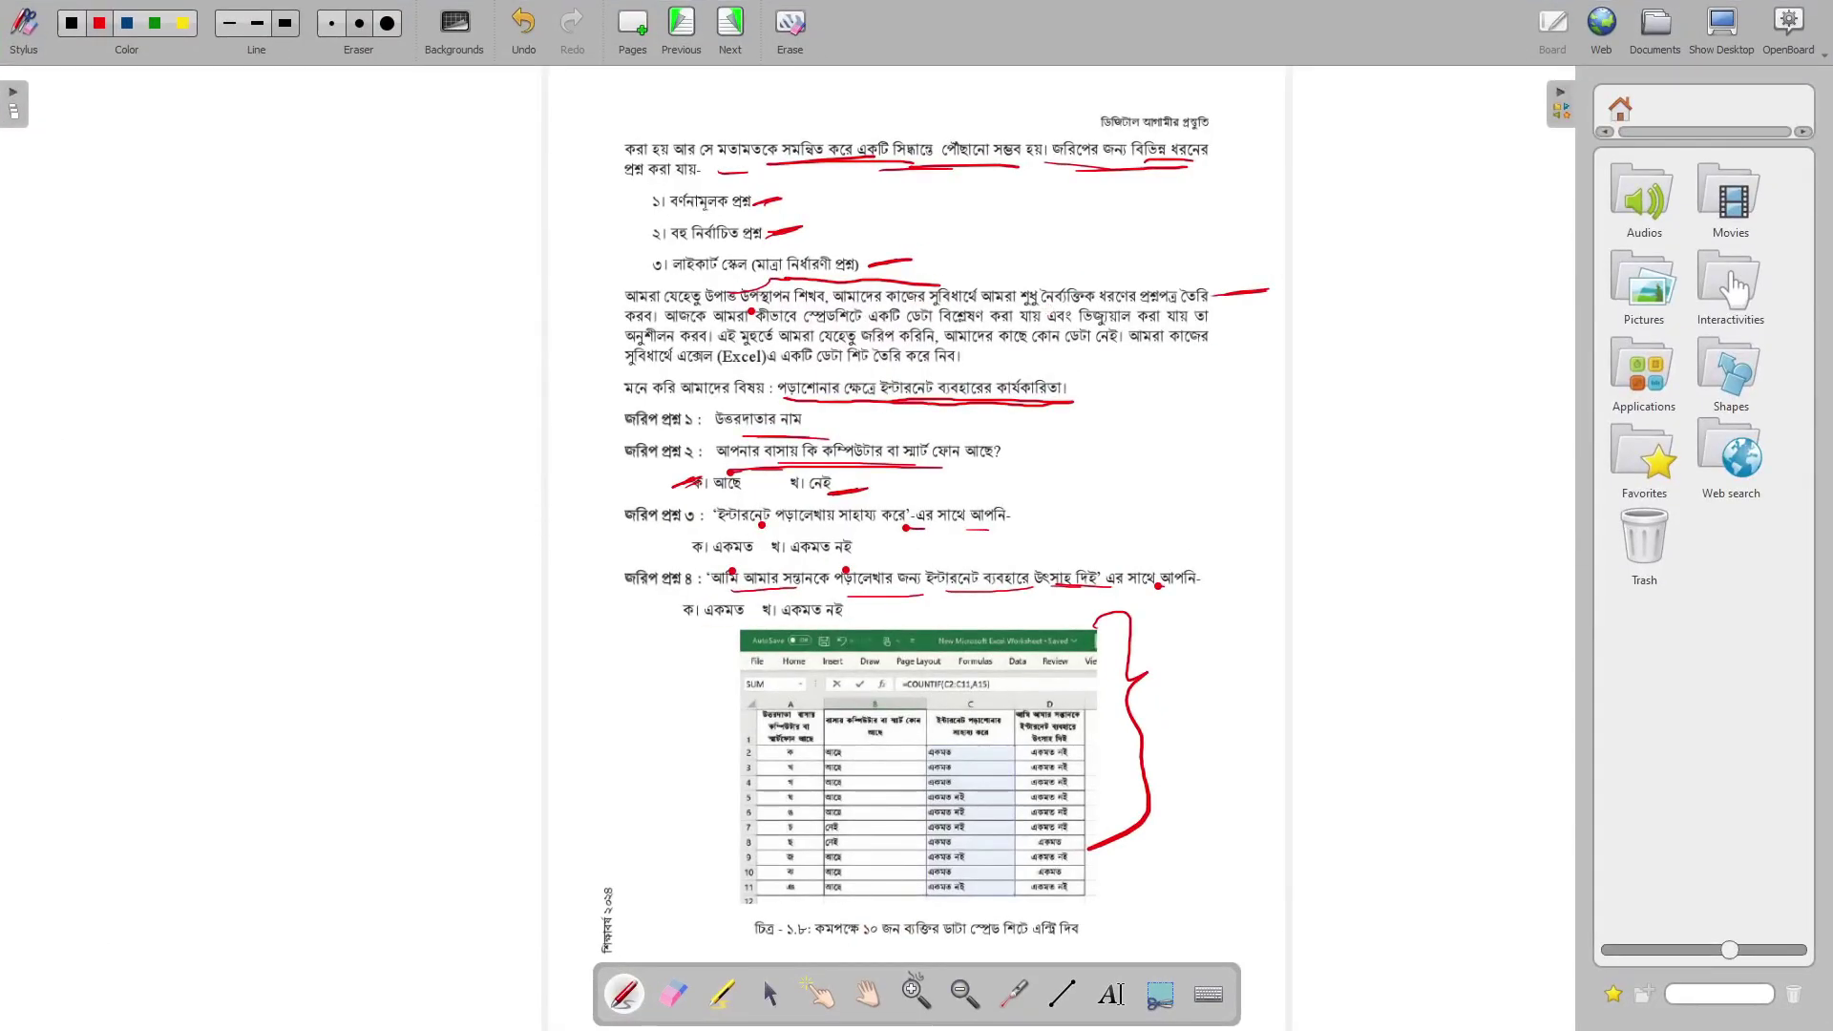
left_click_drag(848, 953, 941, 943)
Step: On the following textbook page, mark the second paragraph's phrases about ১০০০ respondents and spreadsheet use with red underlines
key("Page_Down")
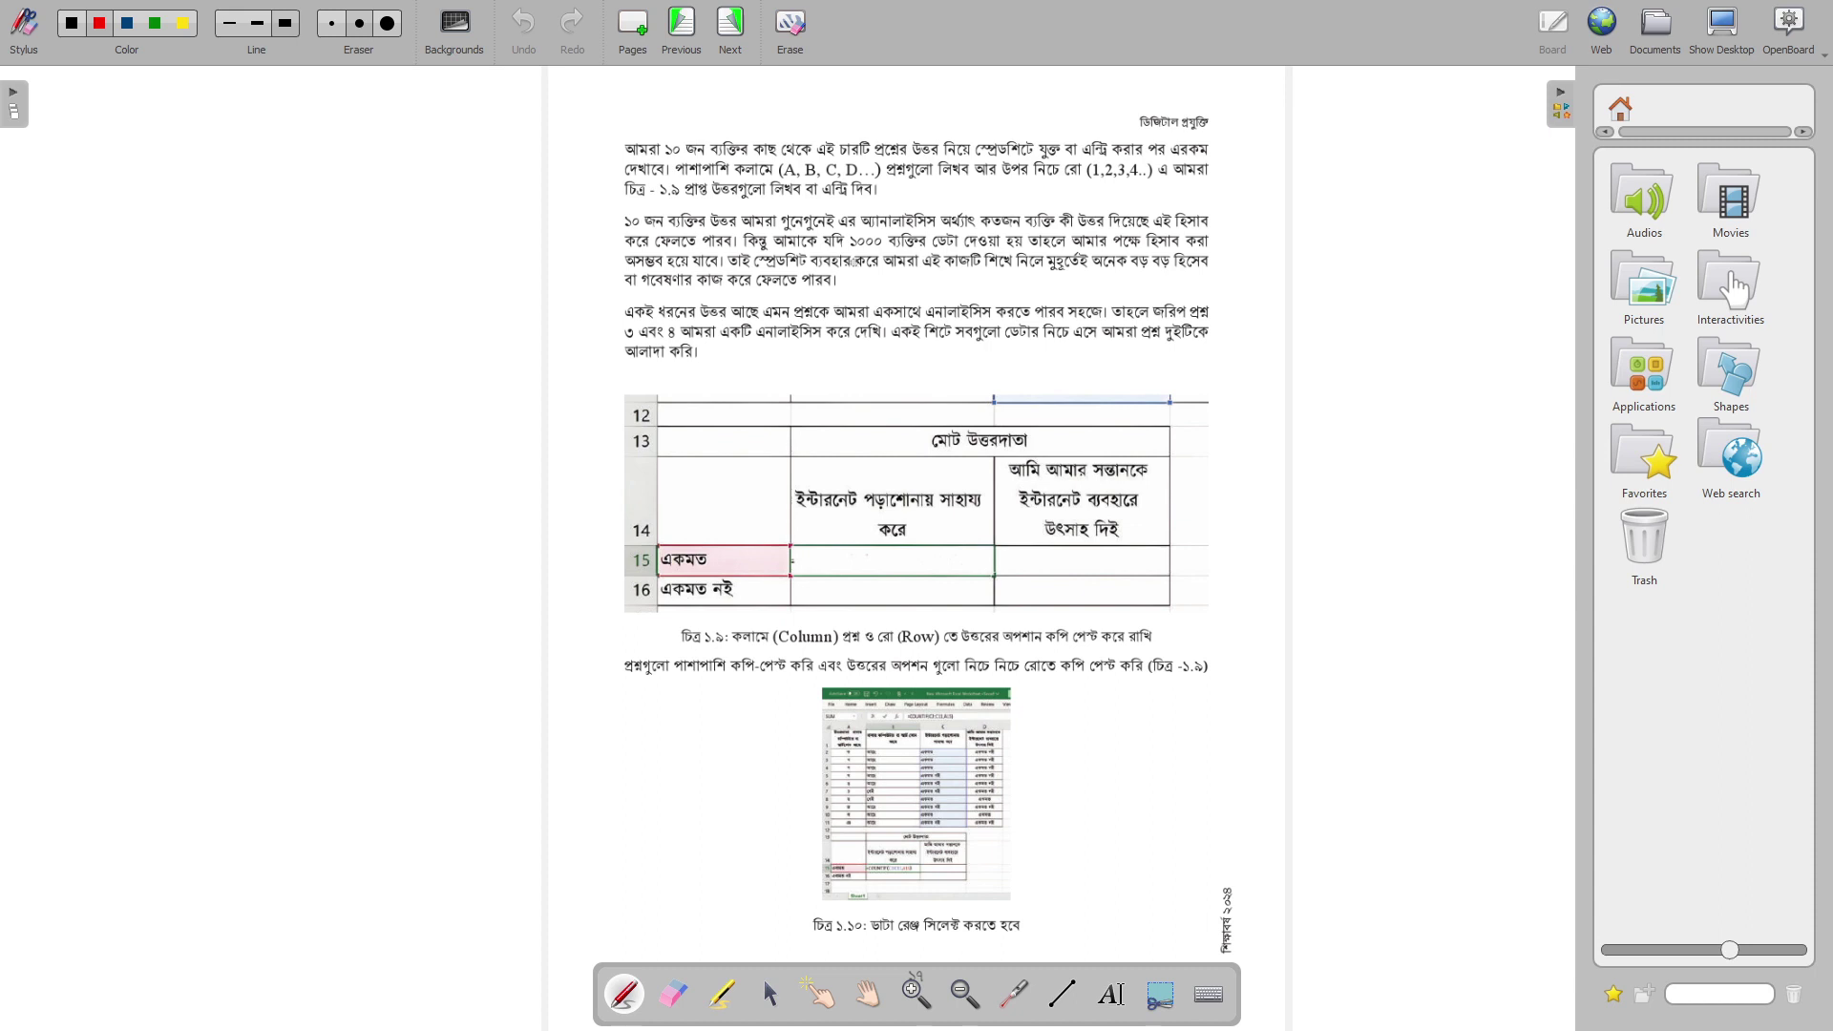
left_click_drag(835, 252, 946, 250)
left_click(1039, 251)
left_click_drag(828, 275, 1010, 277)
left_click_drag(1038, 277, 1068, 277)
left_click_drag(640, 306, 745, 294)
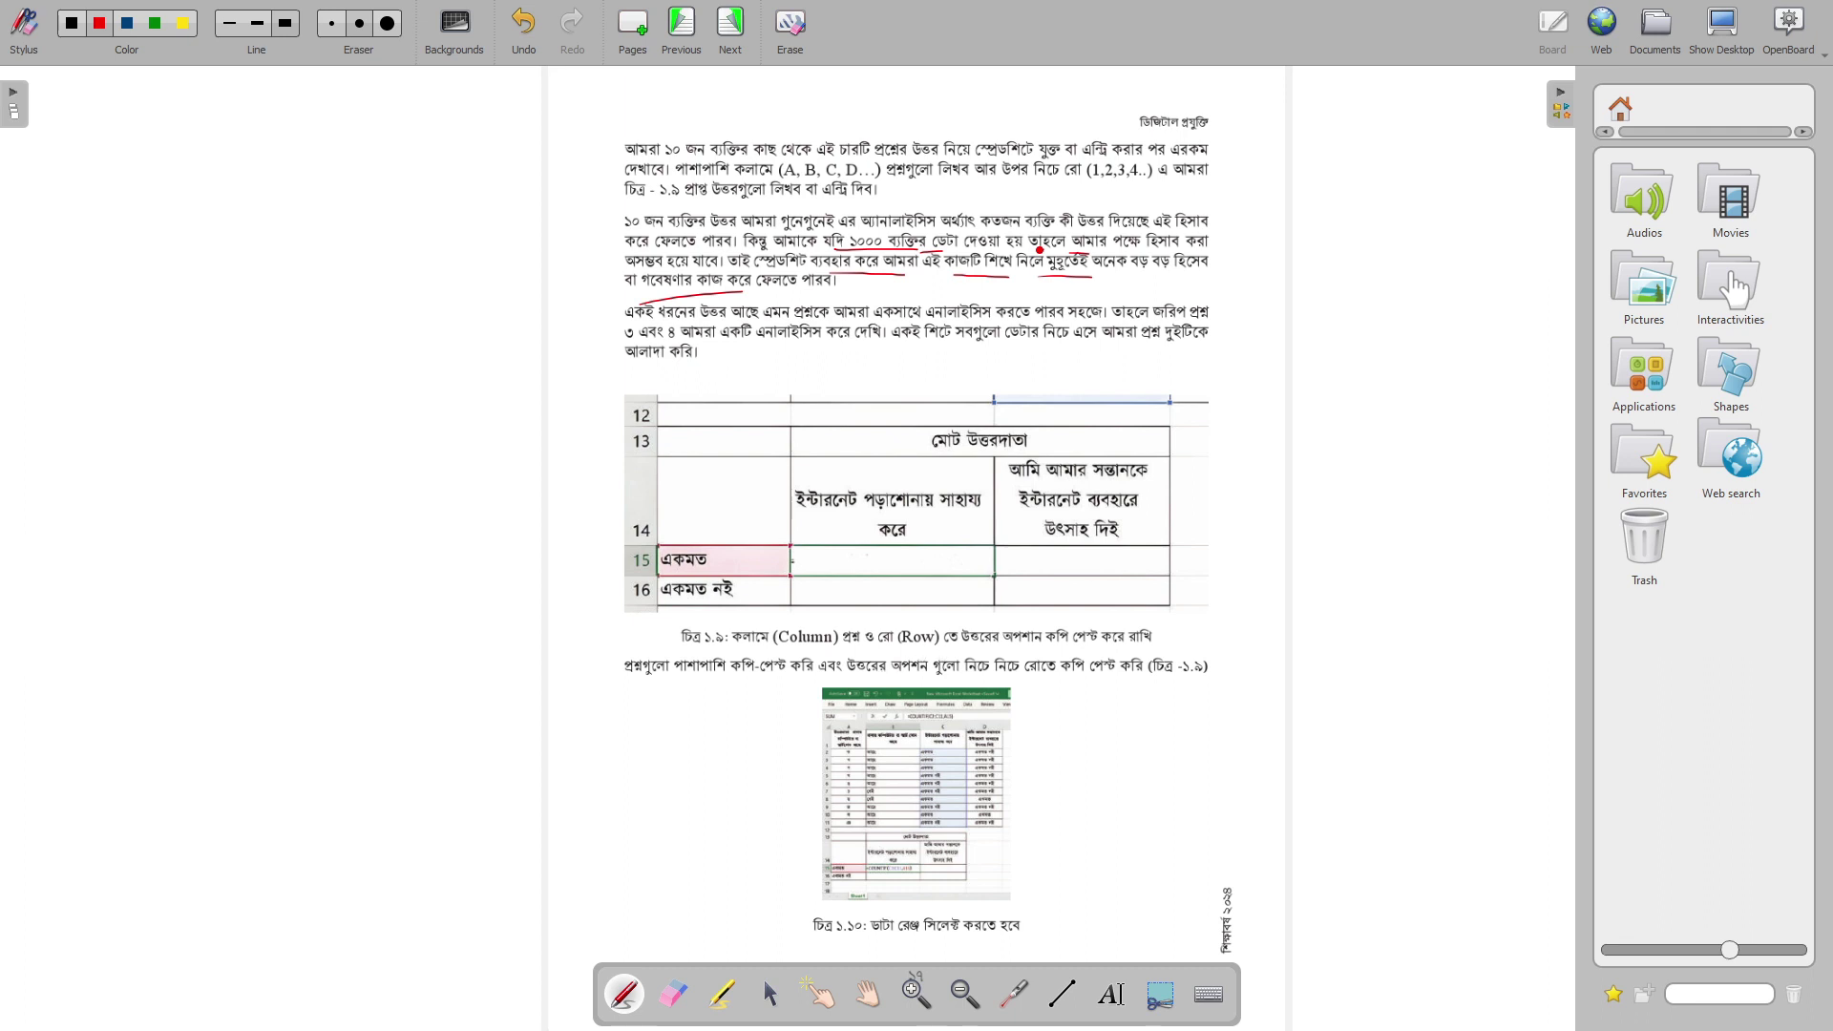
Step: Go to the textbook page that explains the COUNTIFS formula, rechecking the underlined page before it
key("Page_Down")
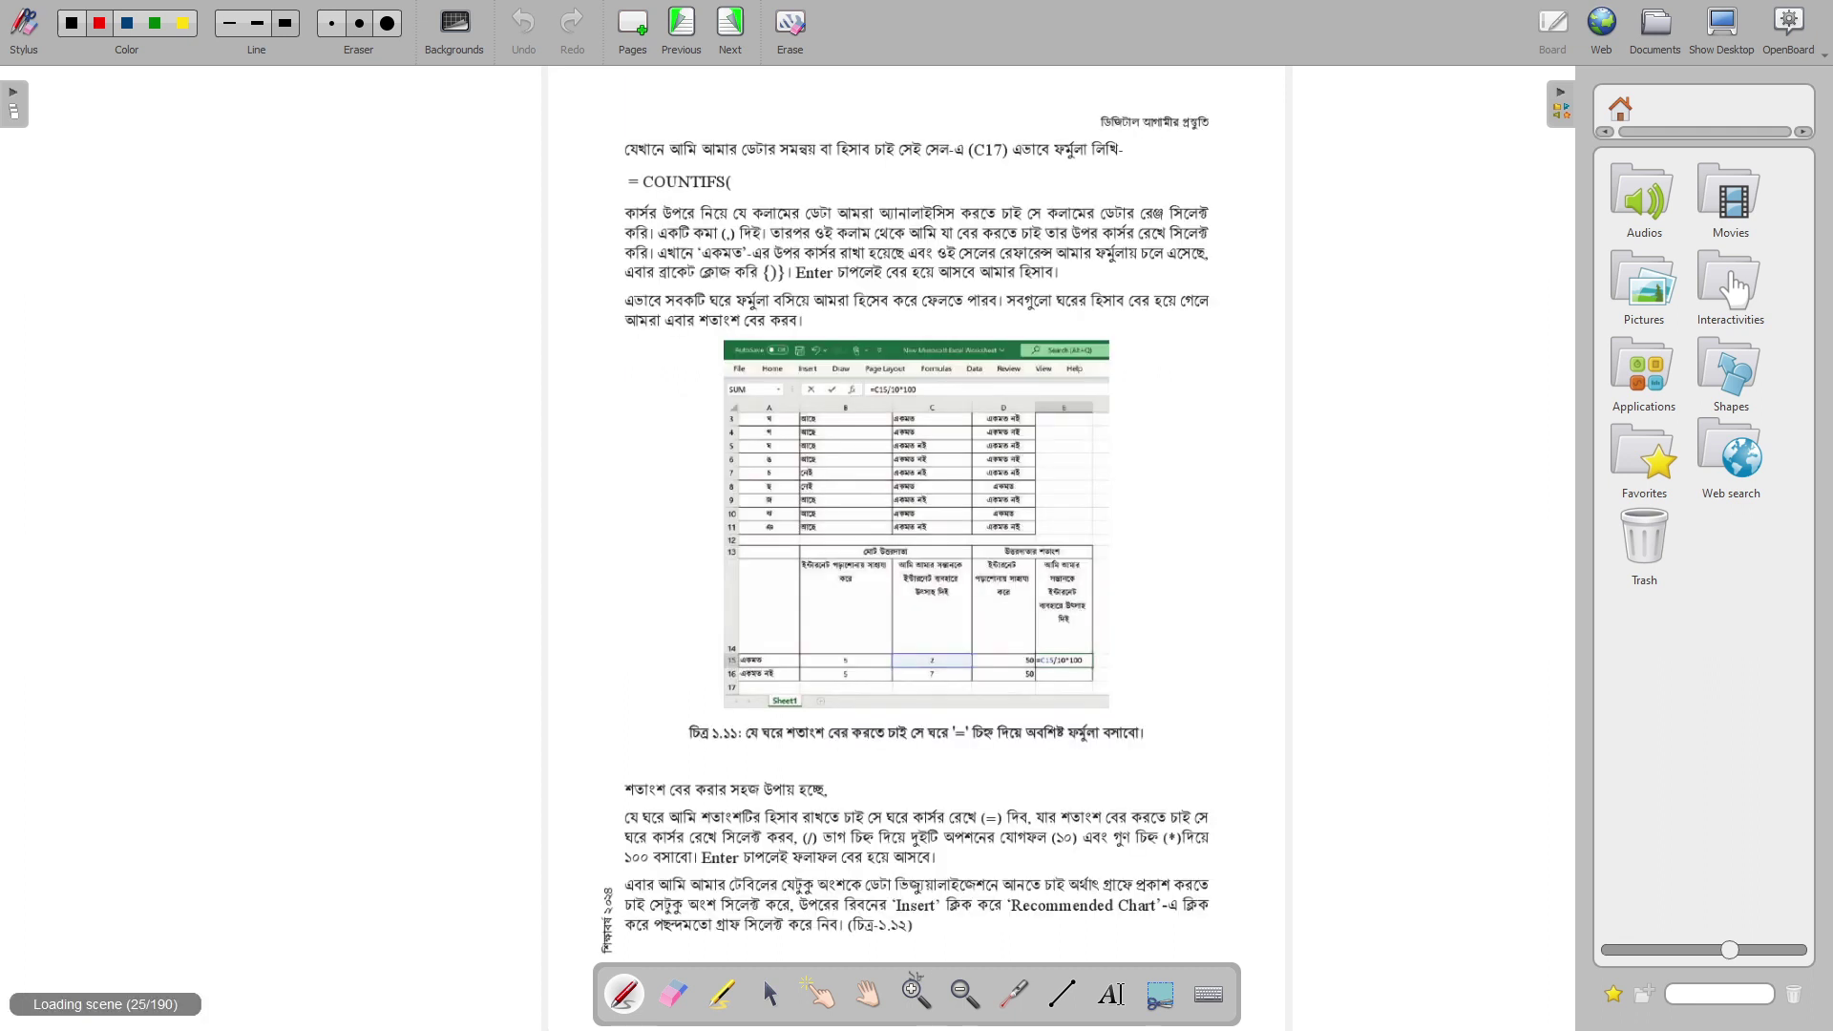
key("Page_Up")
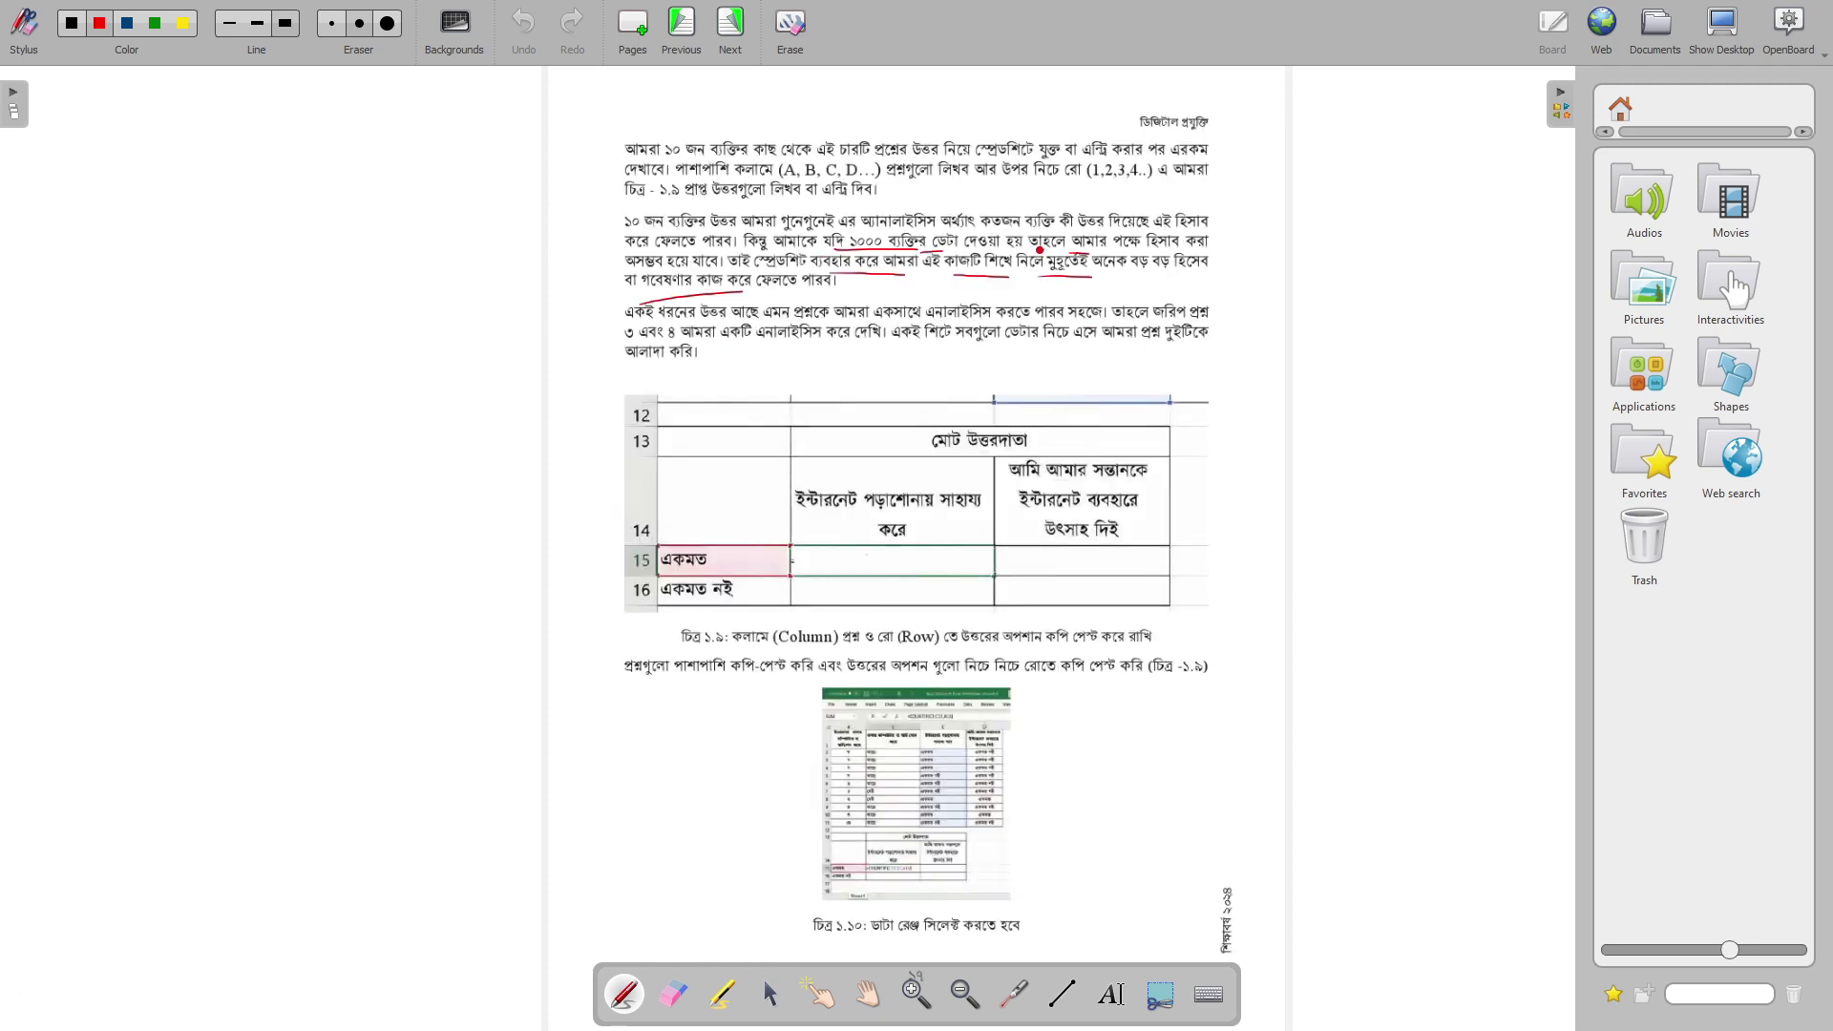
key("Page_Down")
key("Page_Up")
key("Page_Down")
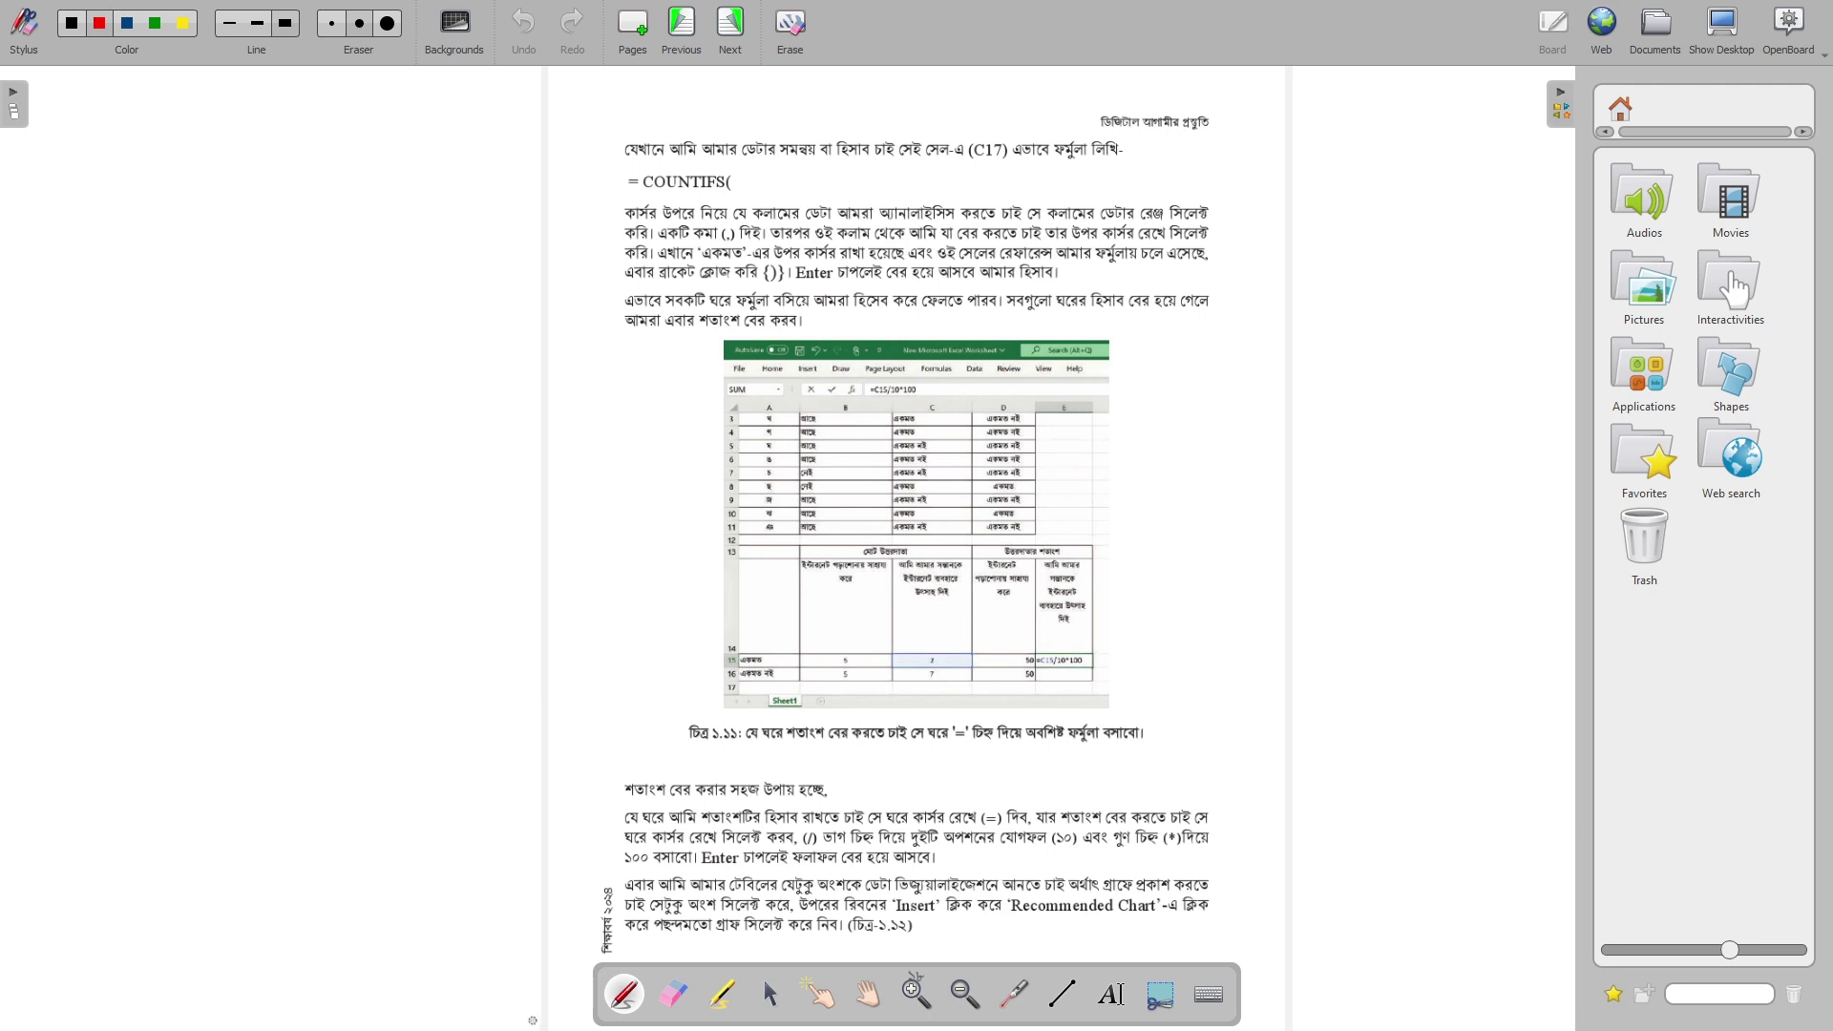
Step: Switch to the Excel workbook, try a column width of 15 on the empty range E1:L8, and undo it
key("super+Tab")
left_click(794, 283)
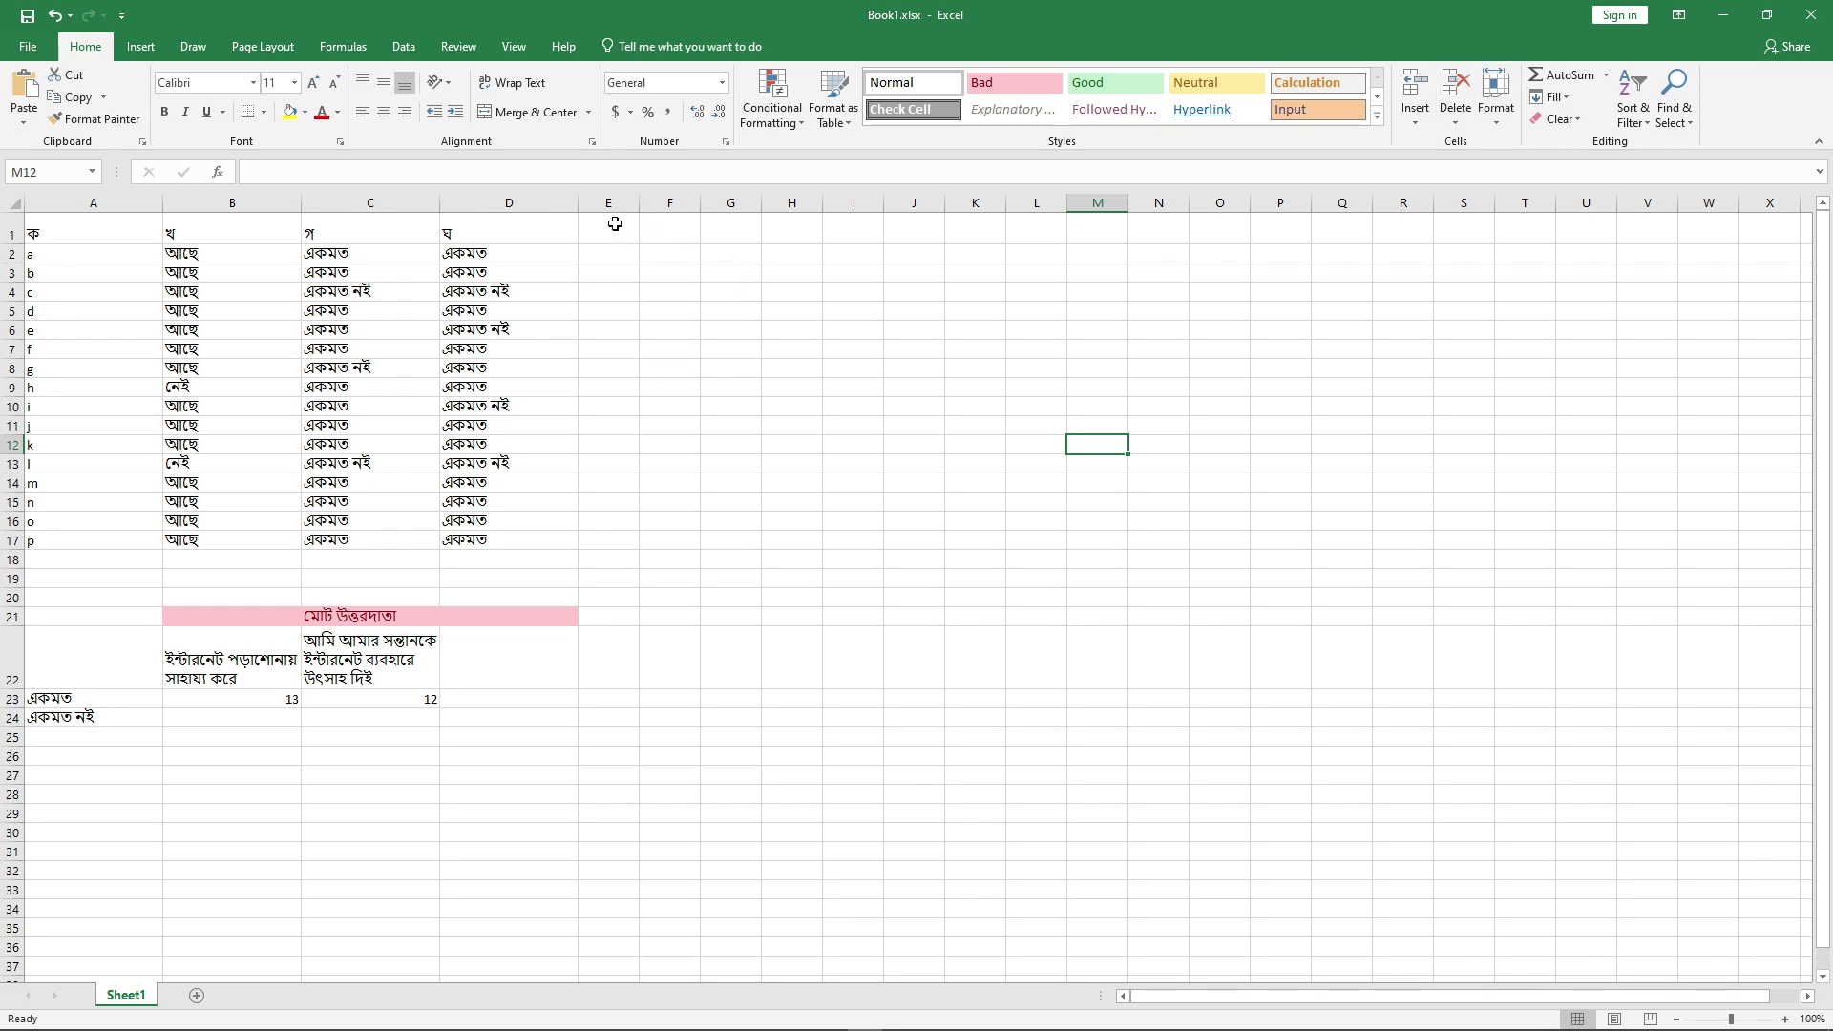
left_click_drag(608, 221, 1056, 364)
left_click(1496, 126)
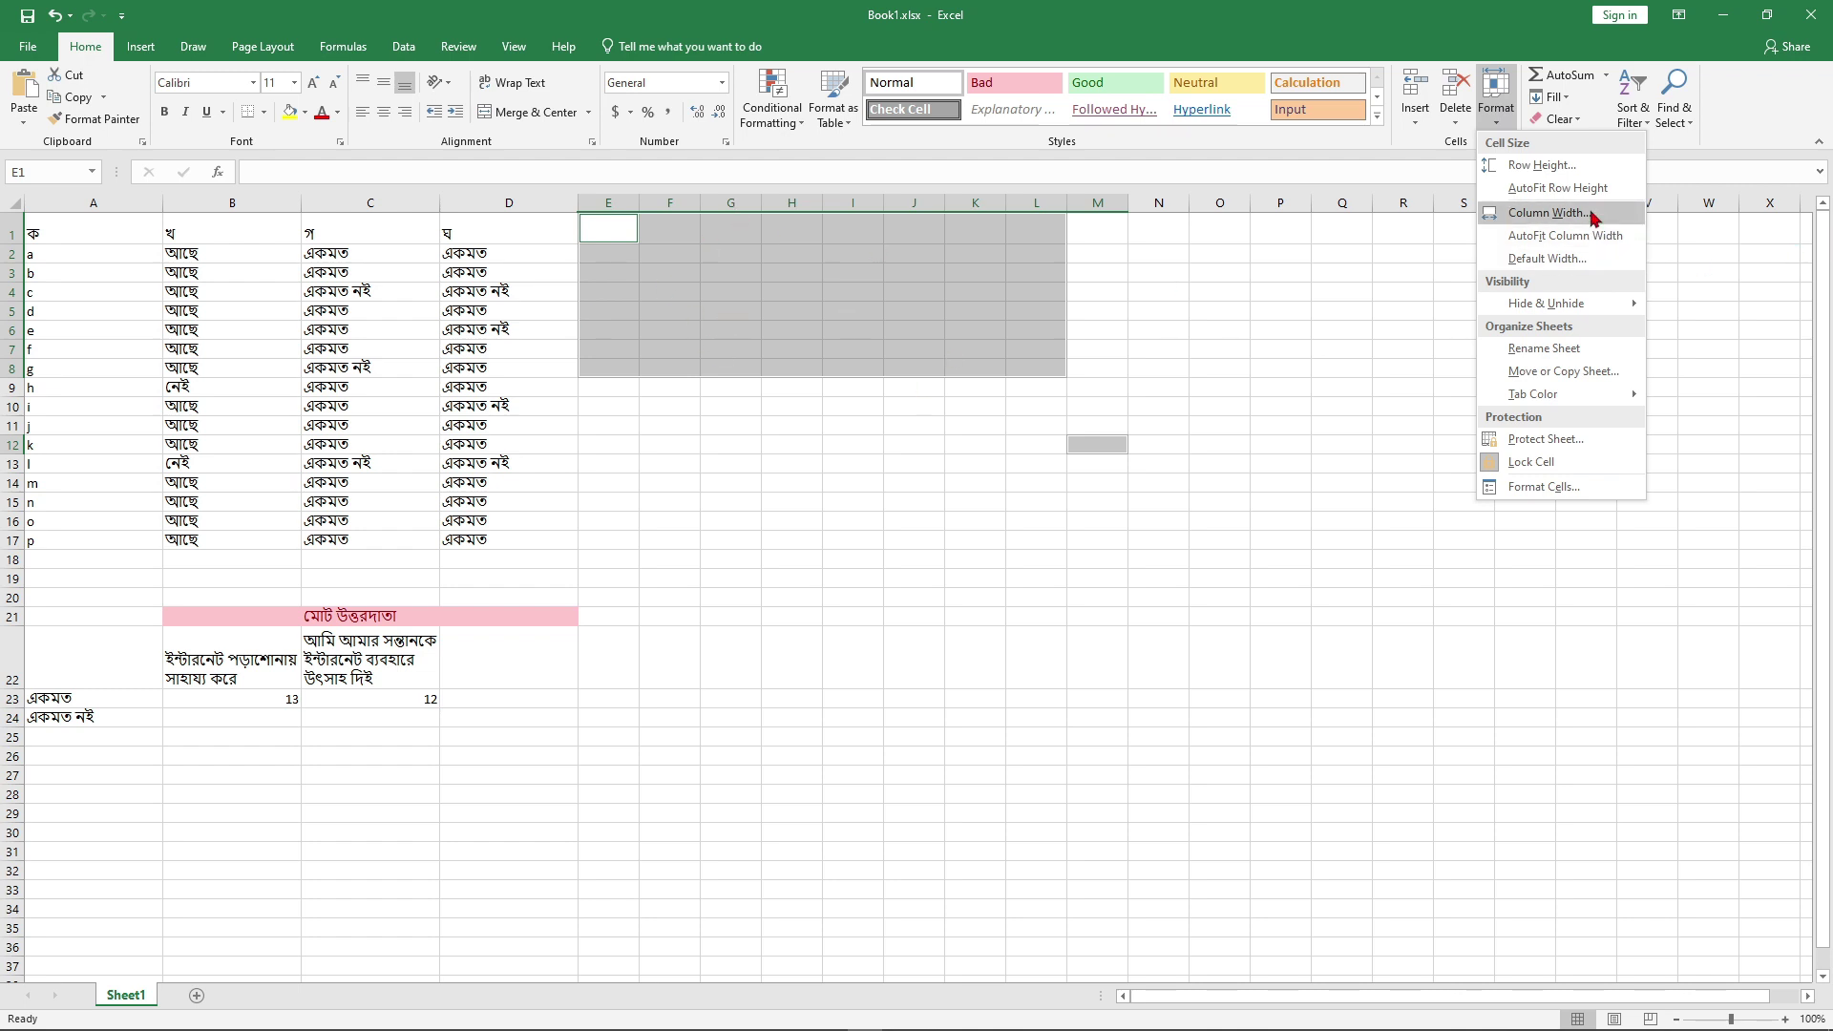
left_click(1528, 212)
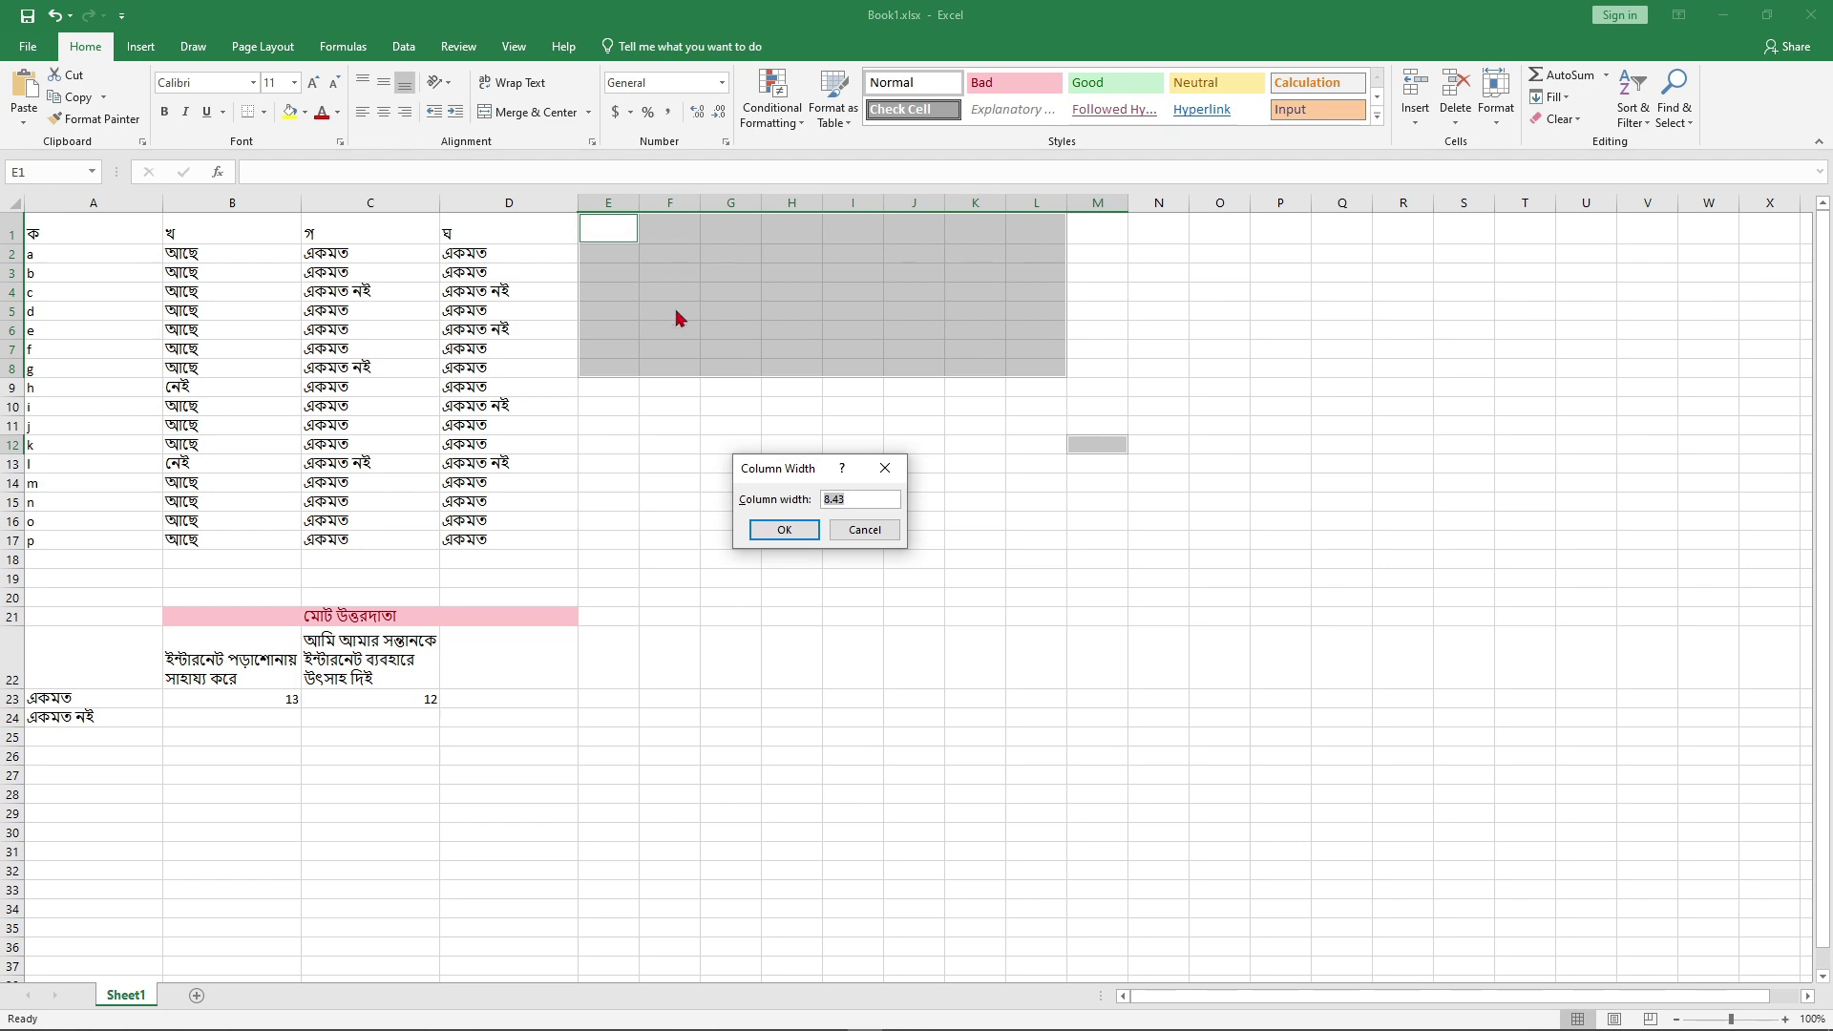
left_click(864, 497)
key("BackSpace")
key("BackSpace")
key("BackSpace")
key("BackSpace")
type("15")
key("Return")
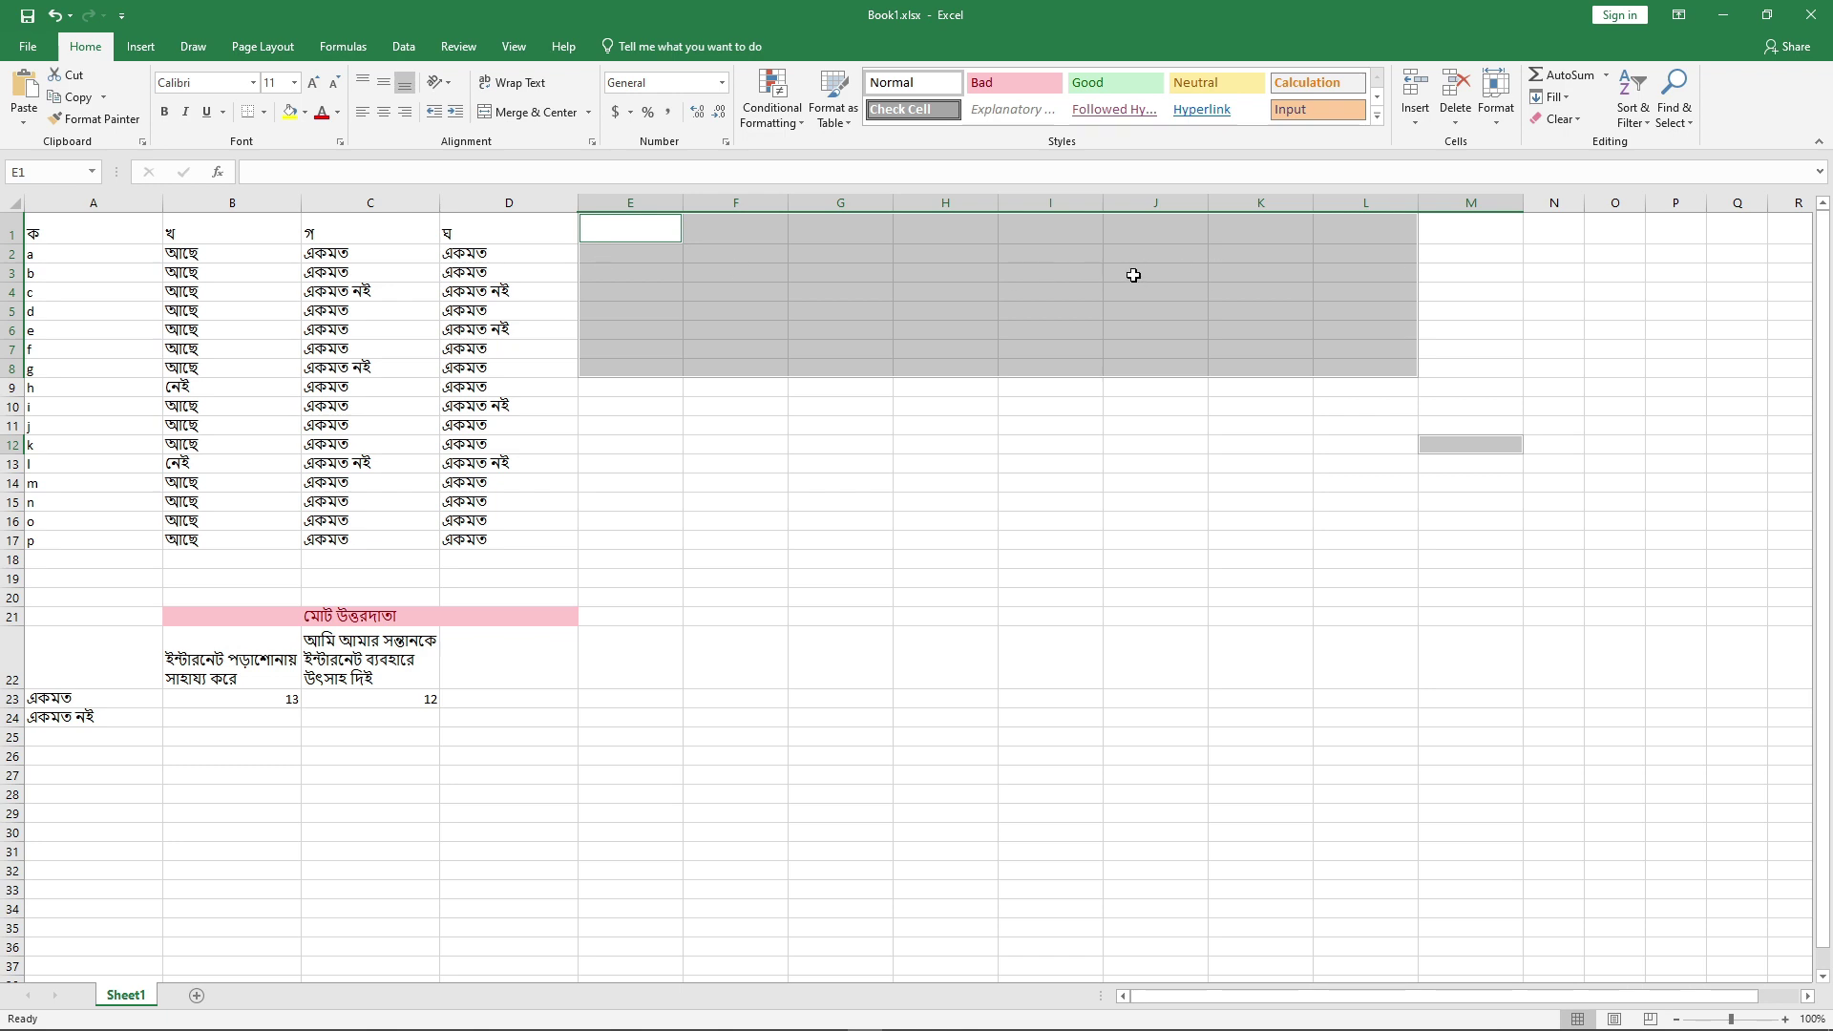
key("ctrl+z")
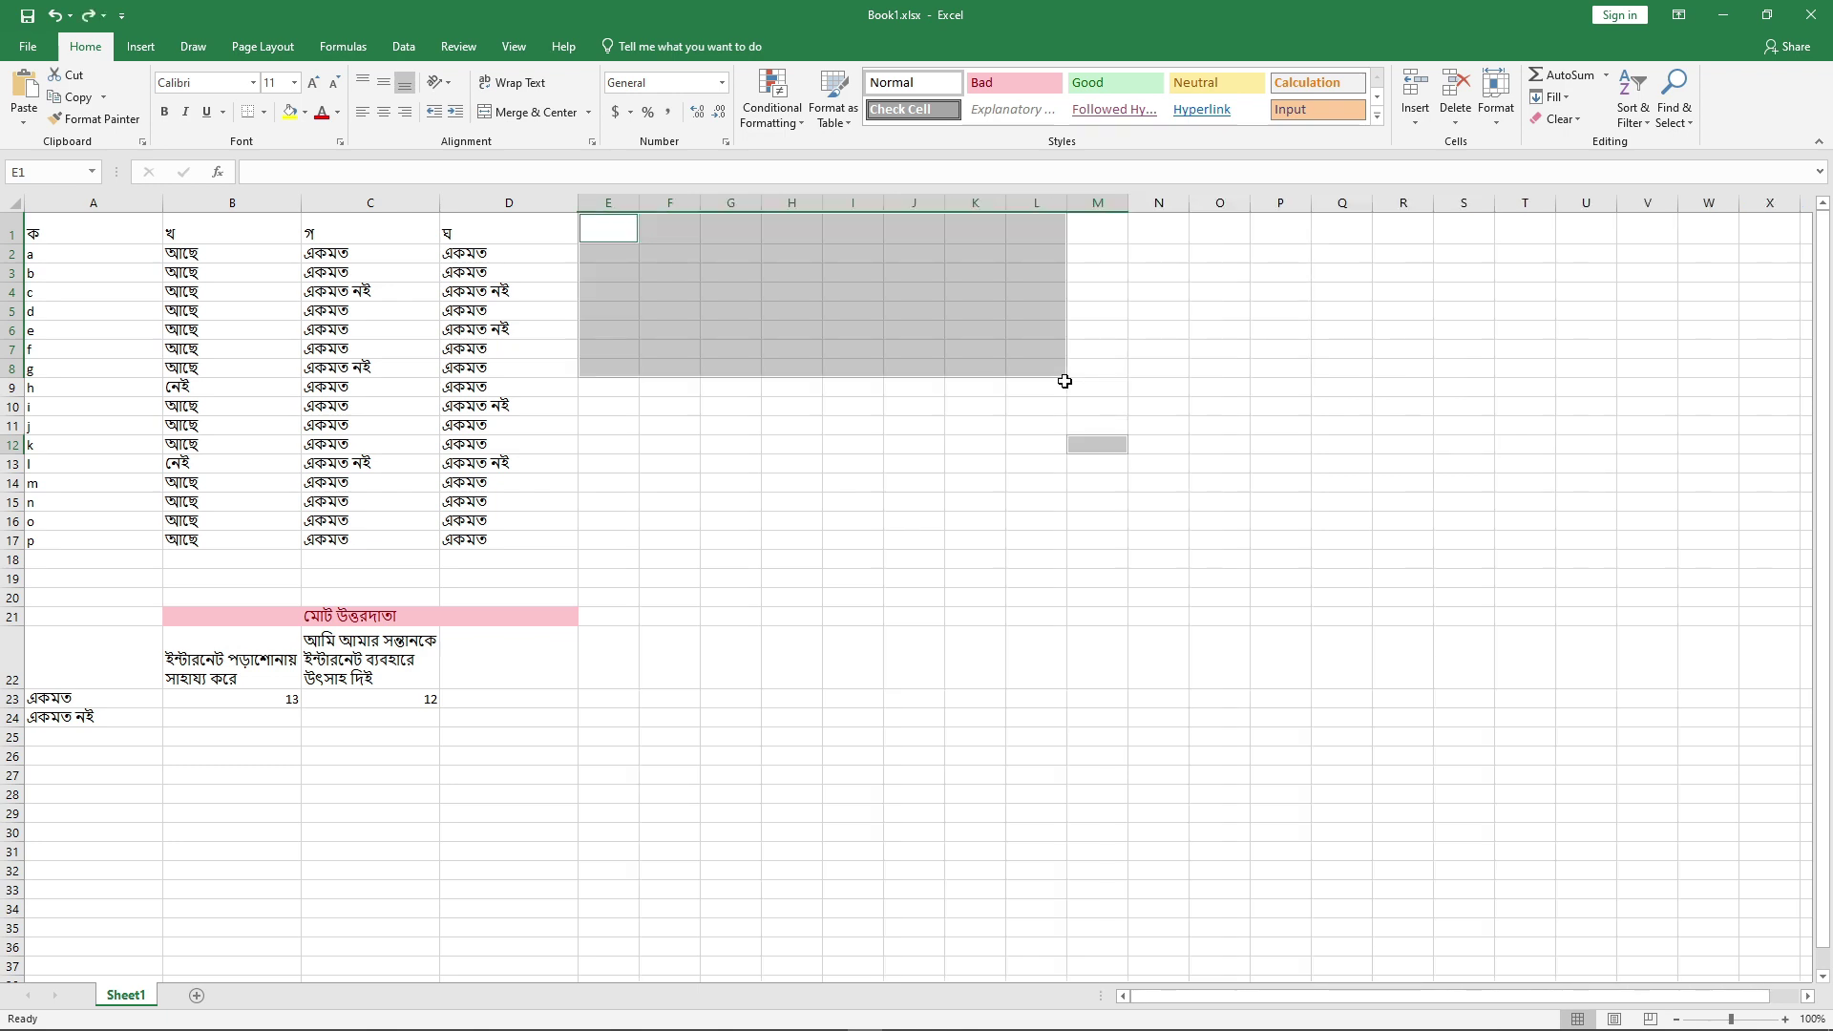
left_click(735, 423)
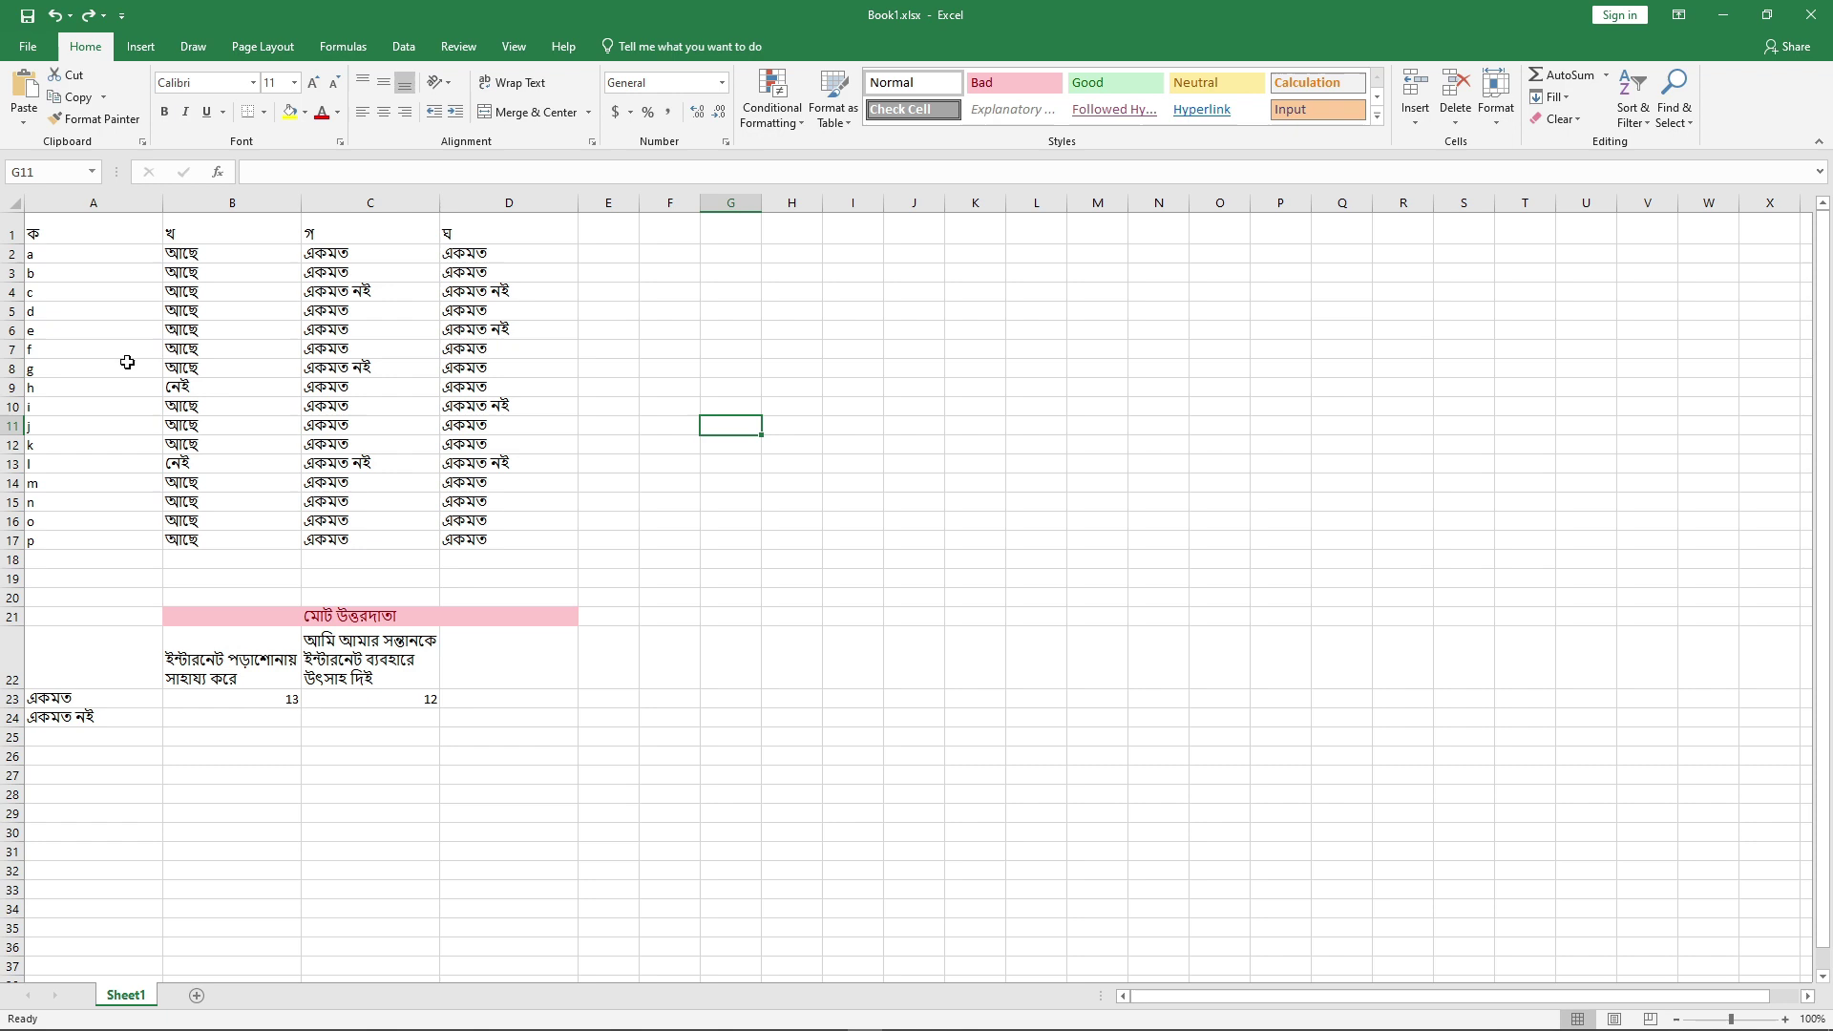
Step: Examine the column A heading and the respondent entries below it, from a to p
left_click(93, 235)
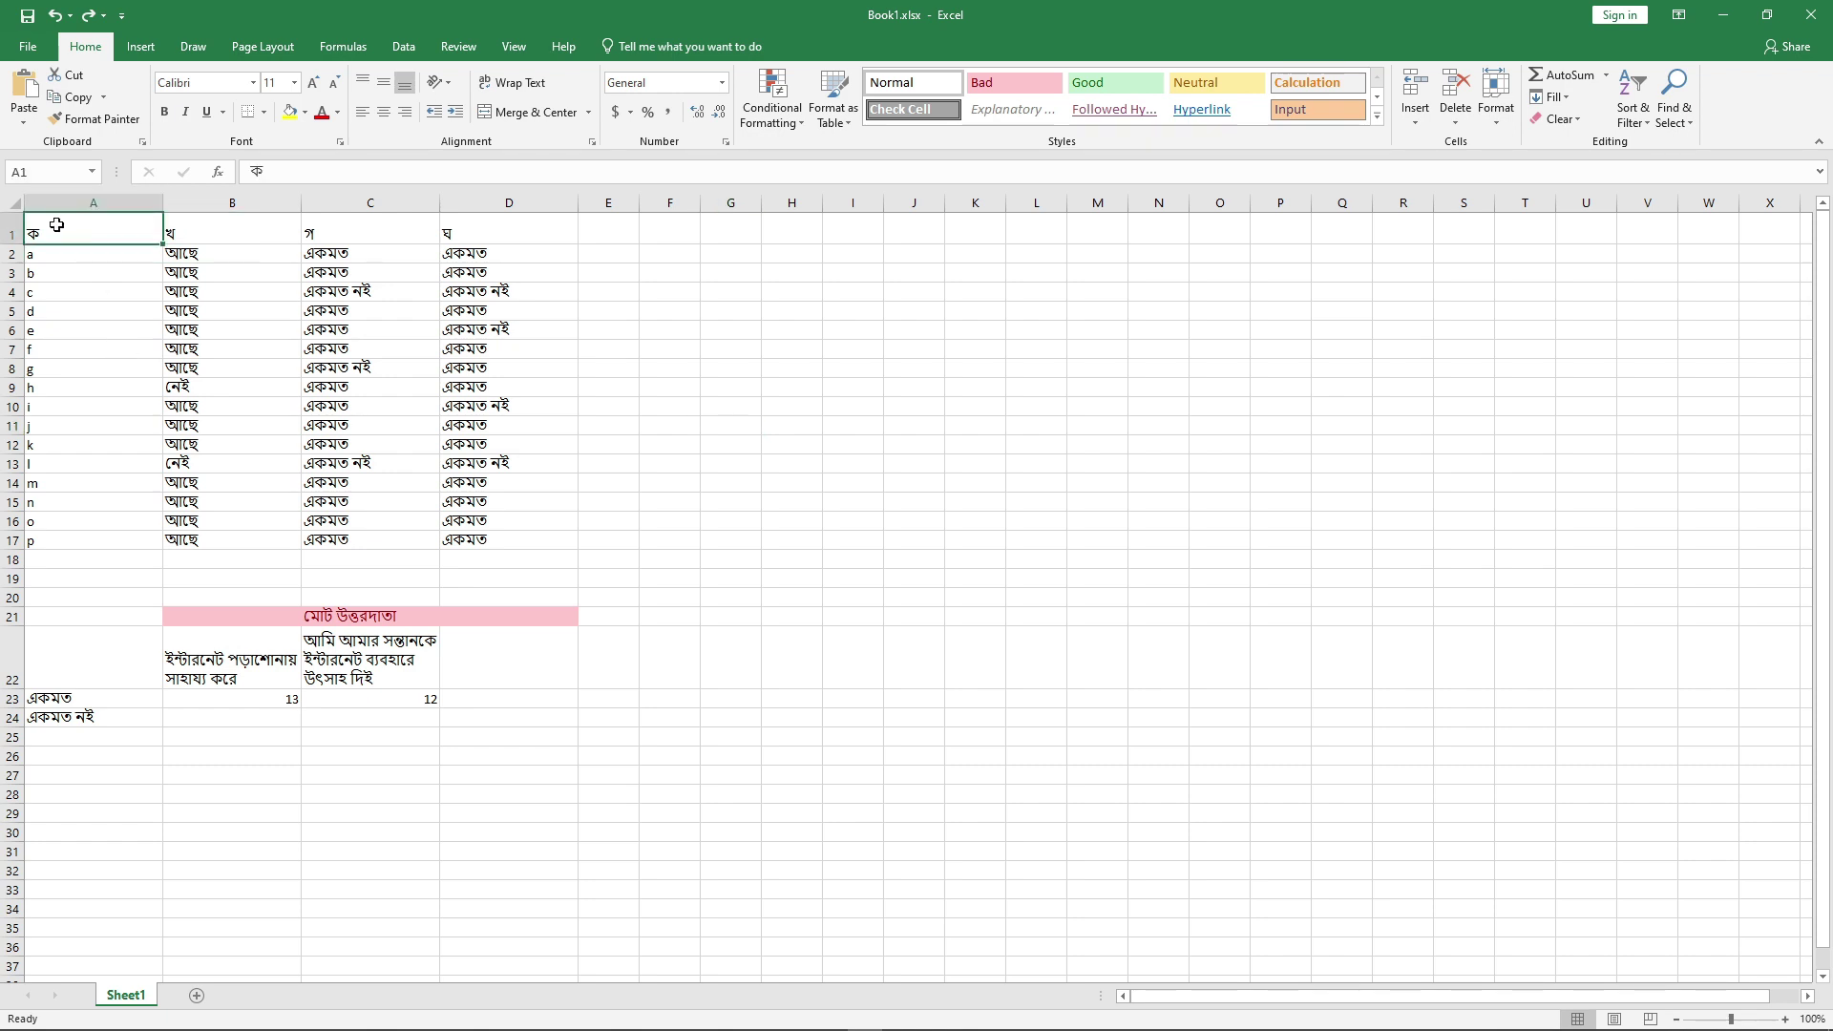
left_click(72, 255)
left_click(53, 277)
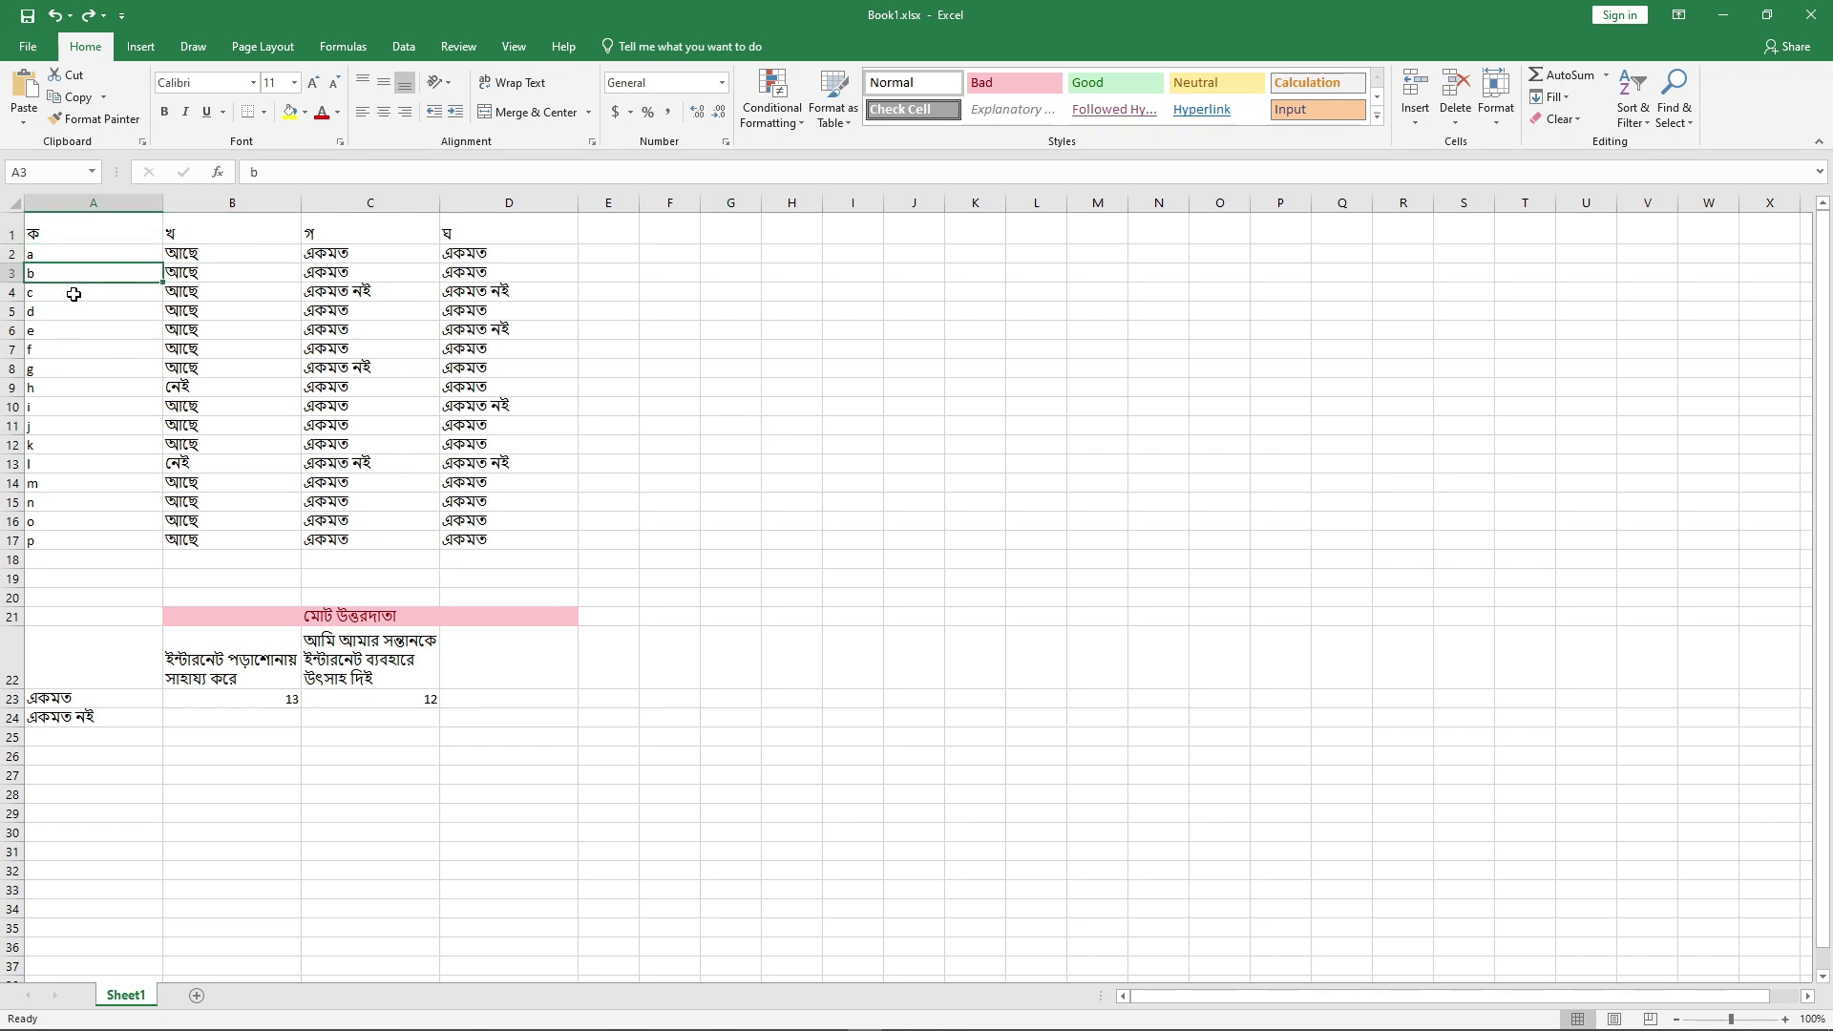
left_click(75, 295)
left_click(75, 395)
left_click(64, 537)
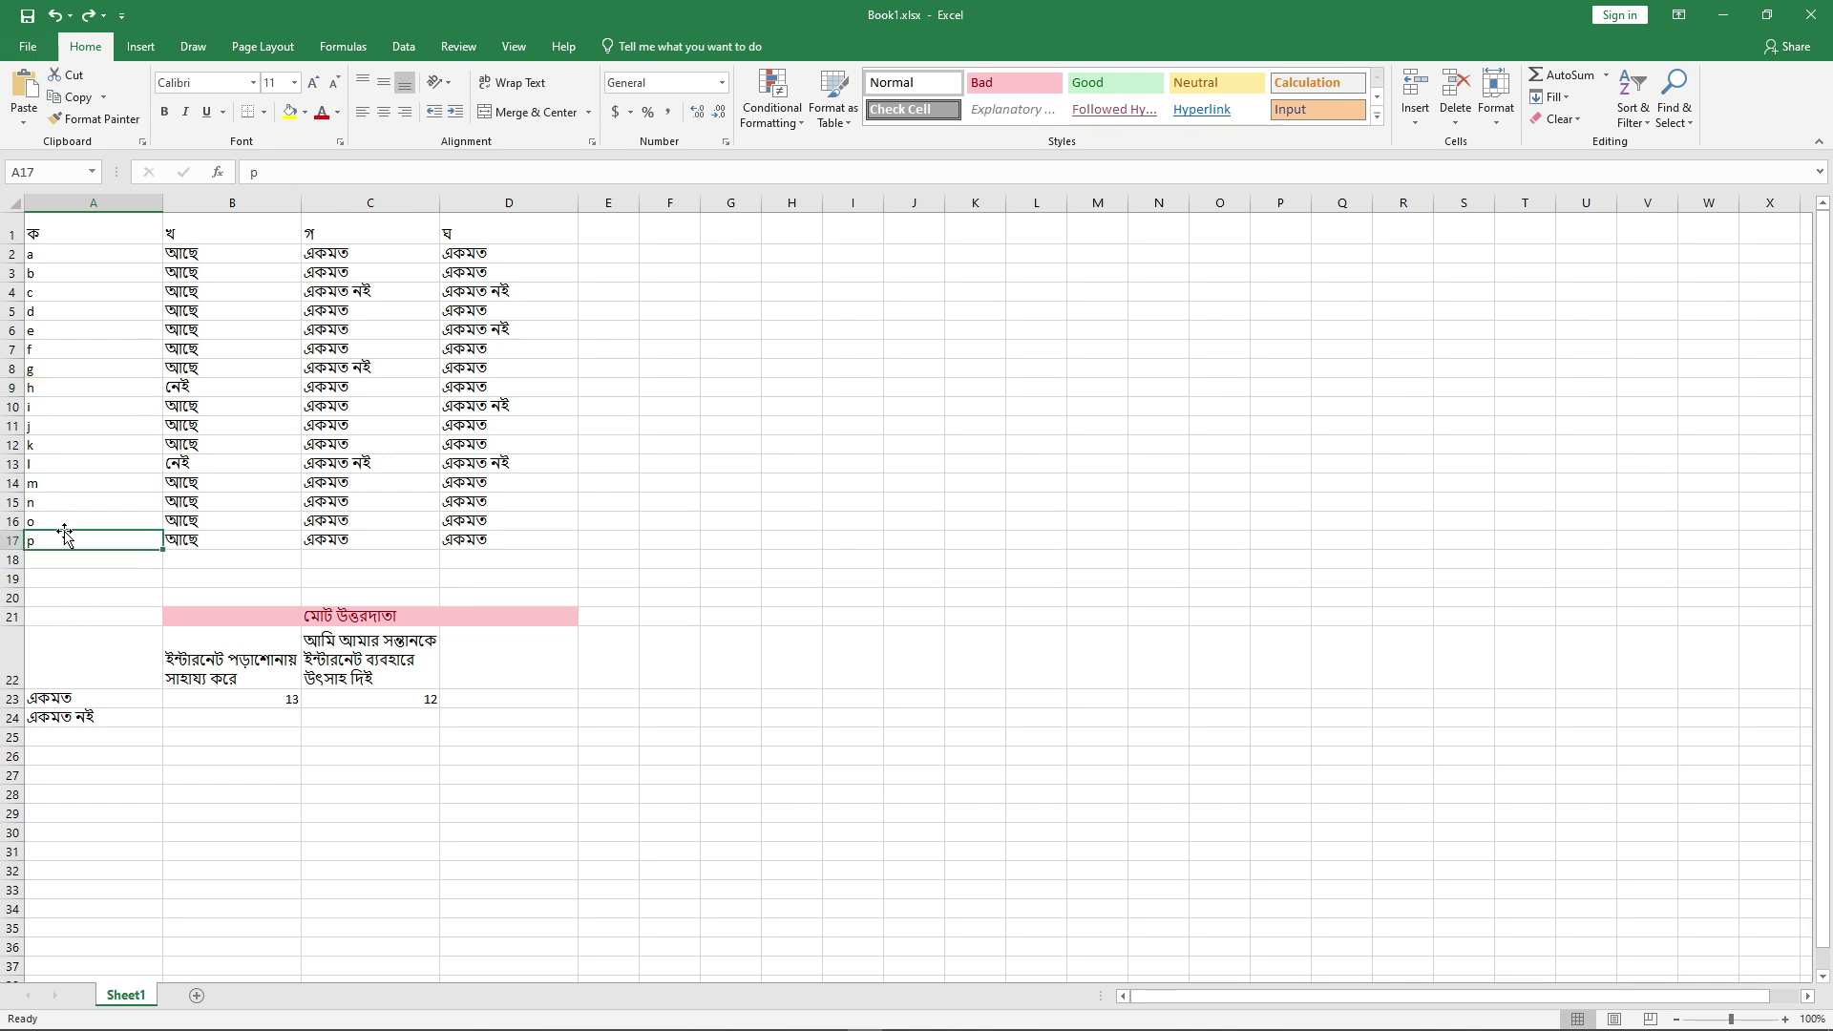
left_click(69, 386)
left_click(84, 294)
left_click(102, 256)
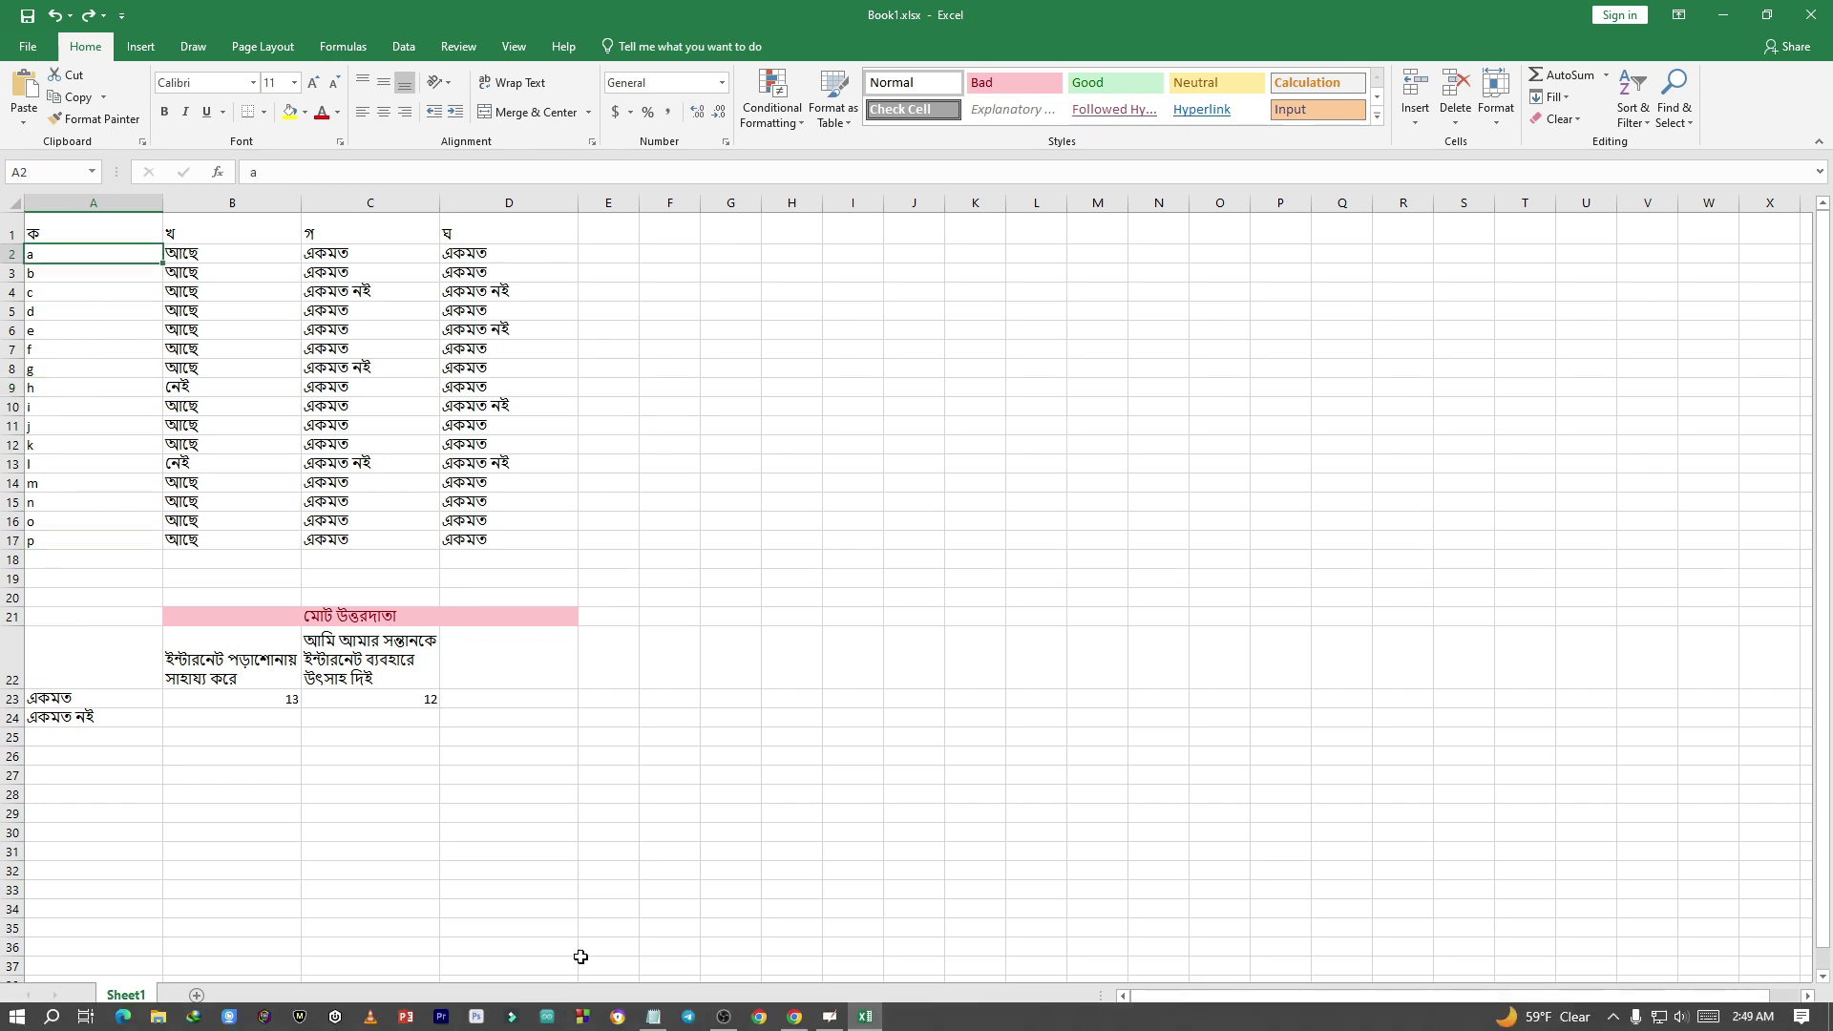
Step: Switch to OpenBoard and return to the textbook page with the survey questions and figure ১.৮
key("super+Tab")
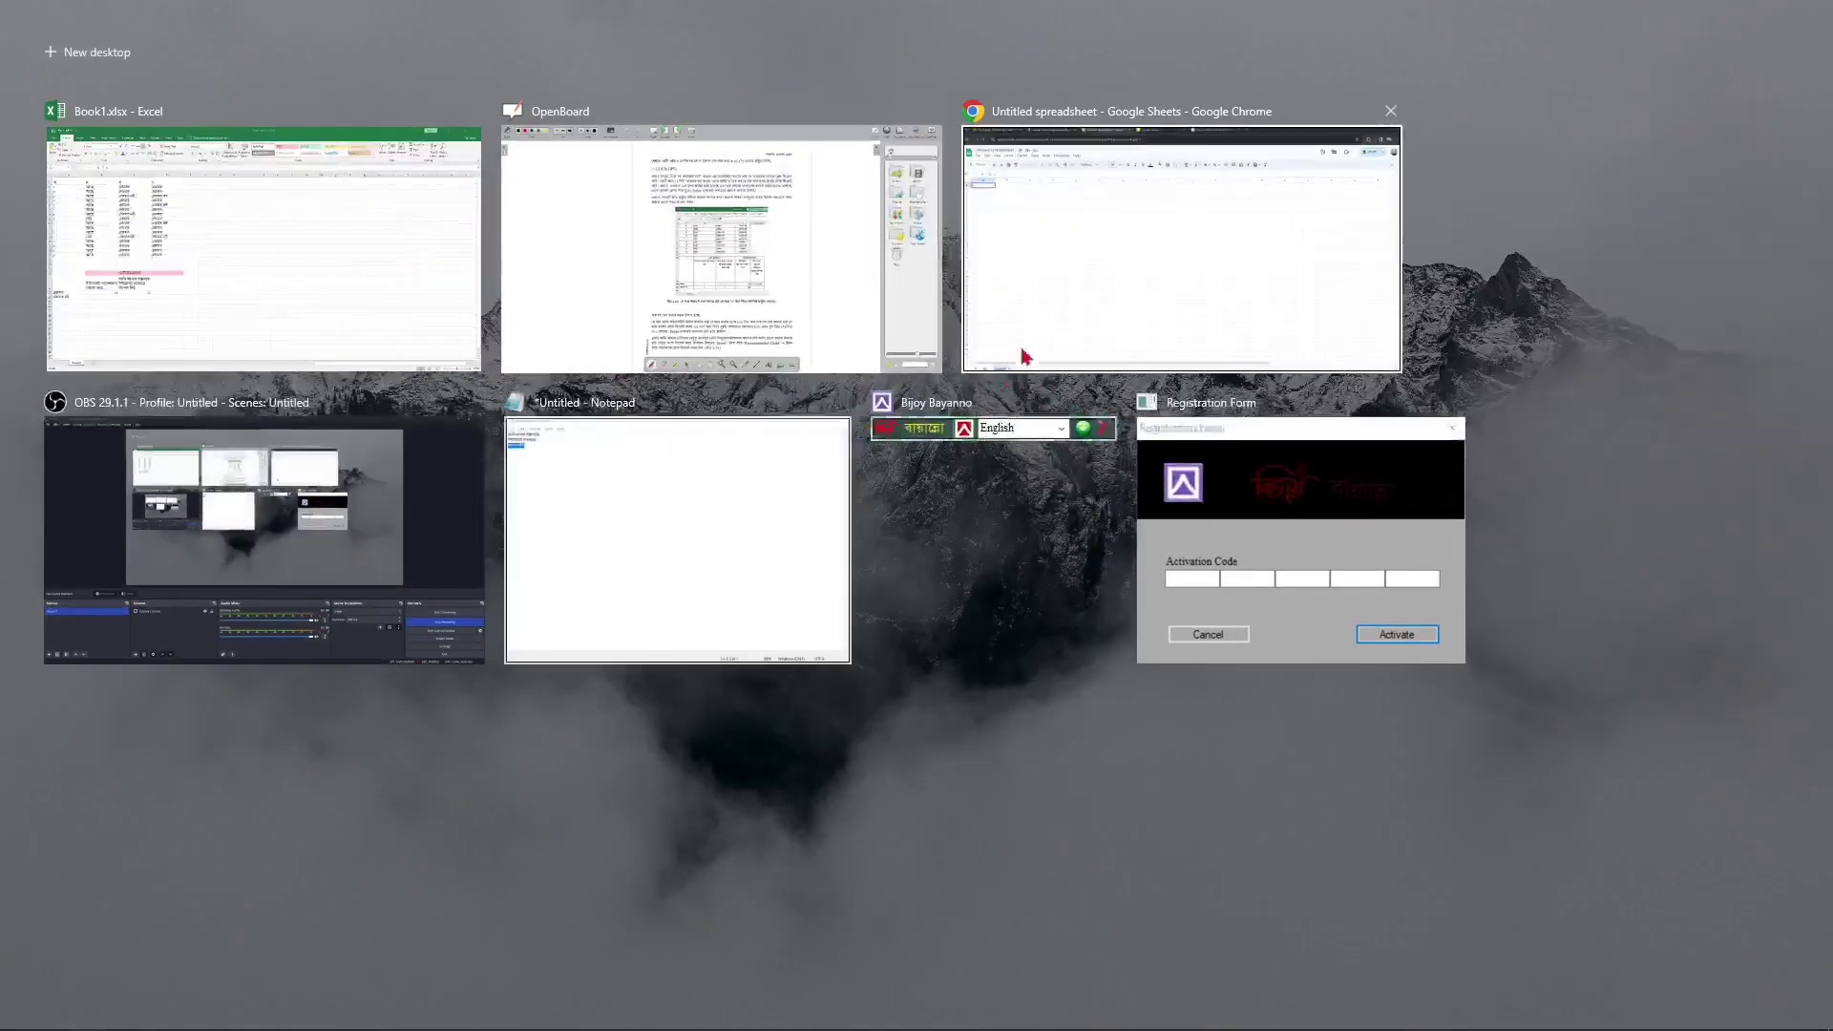
left_click(790, 279)
scroll(943, 194, "down", 8)
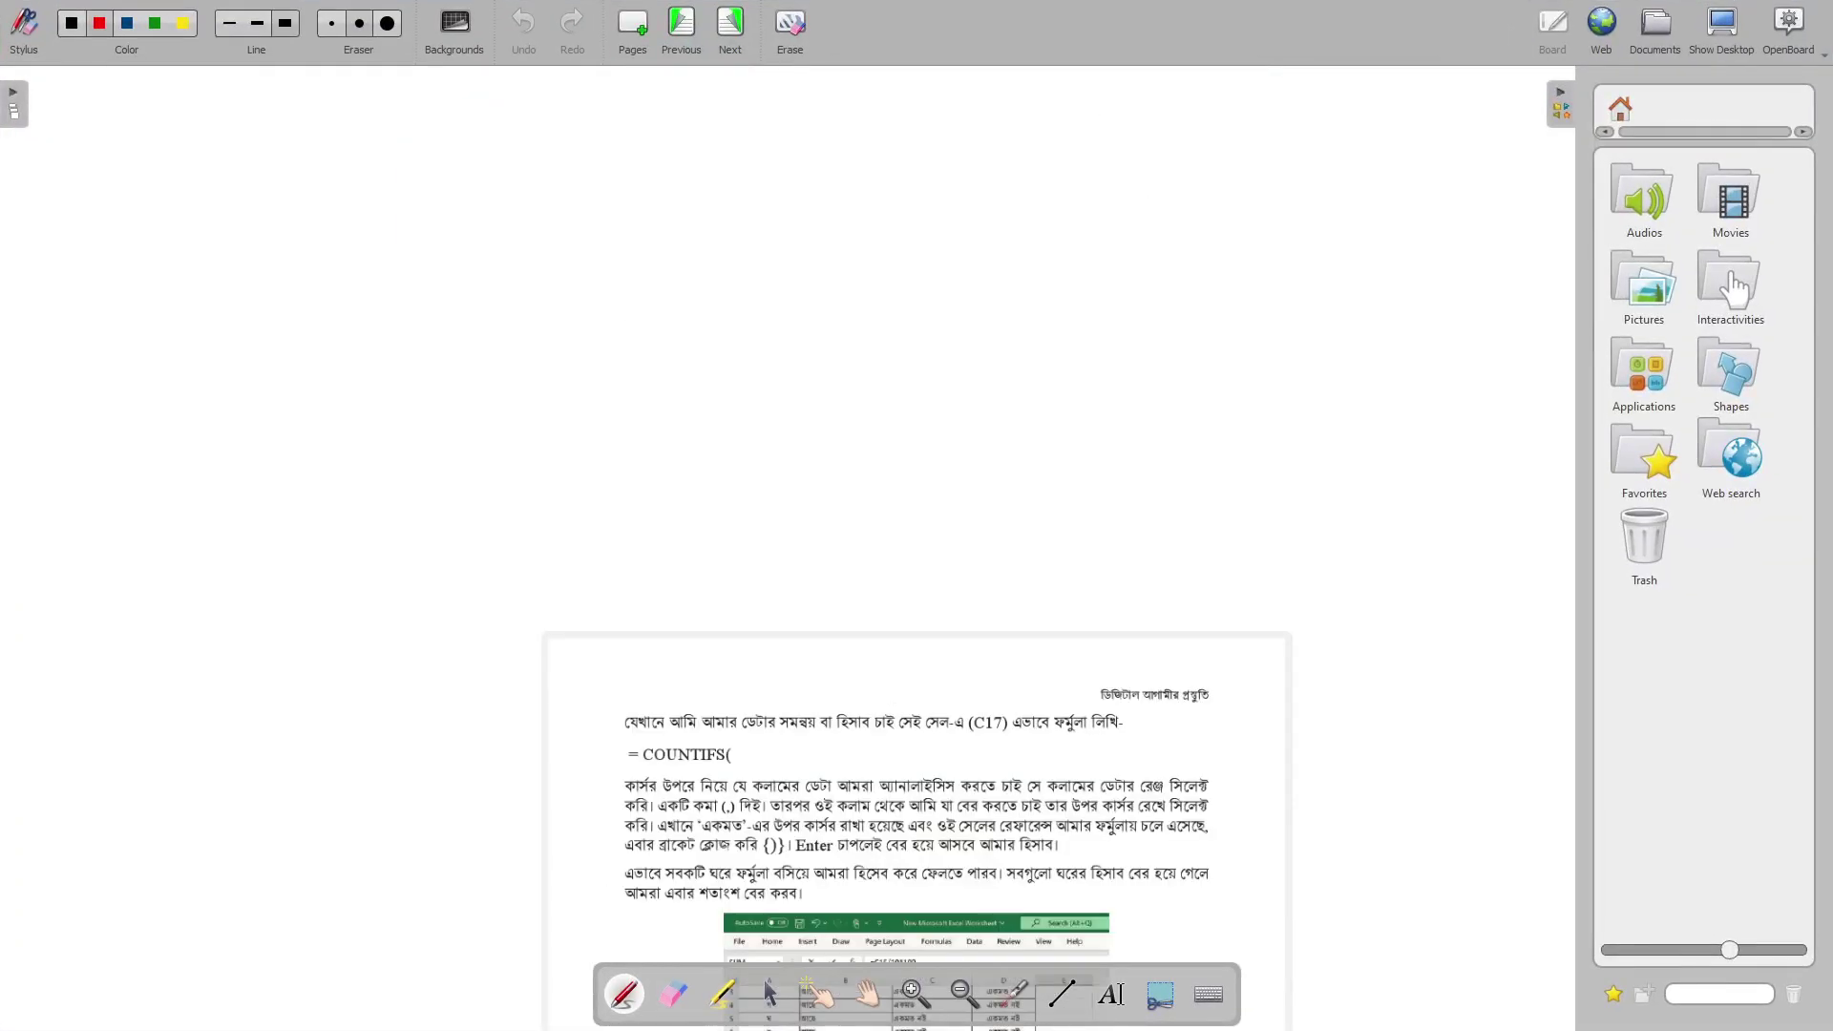
scroll(917, 477, "up", 3)
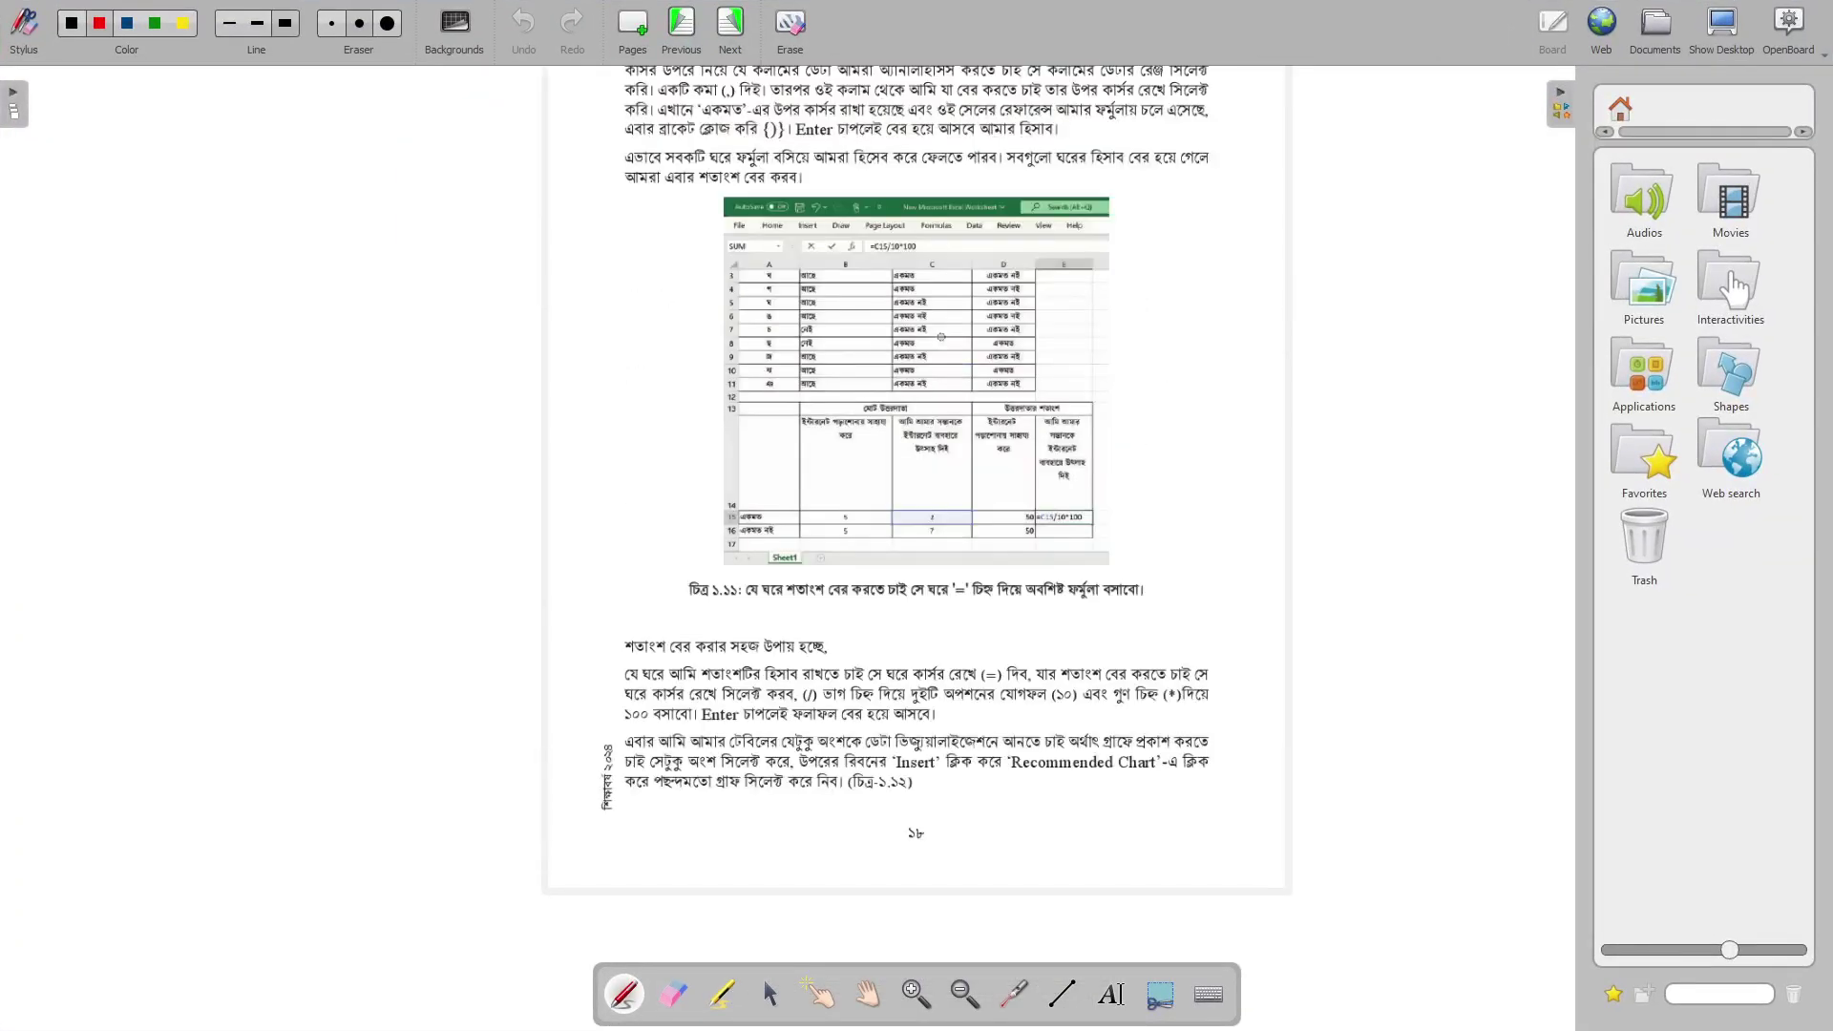
key("Page_Up")
key("Page_Up")
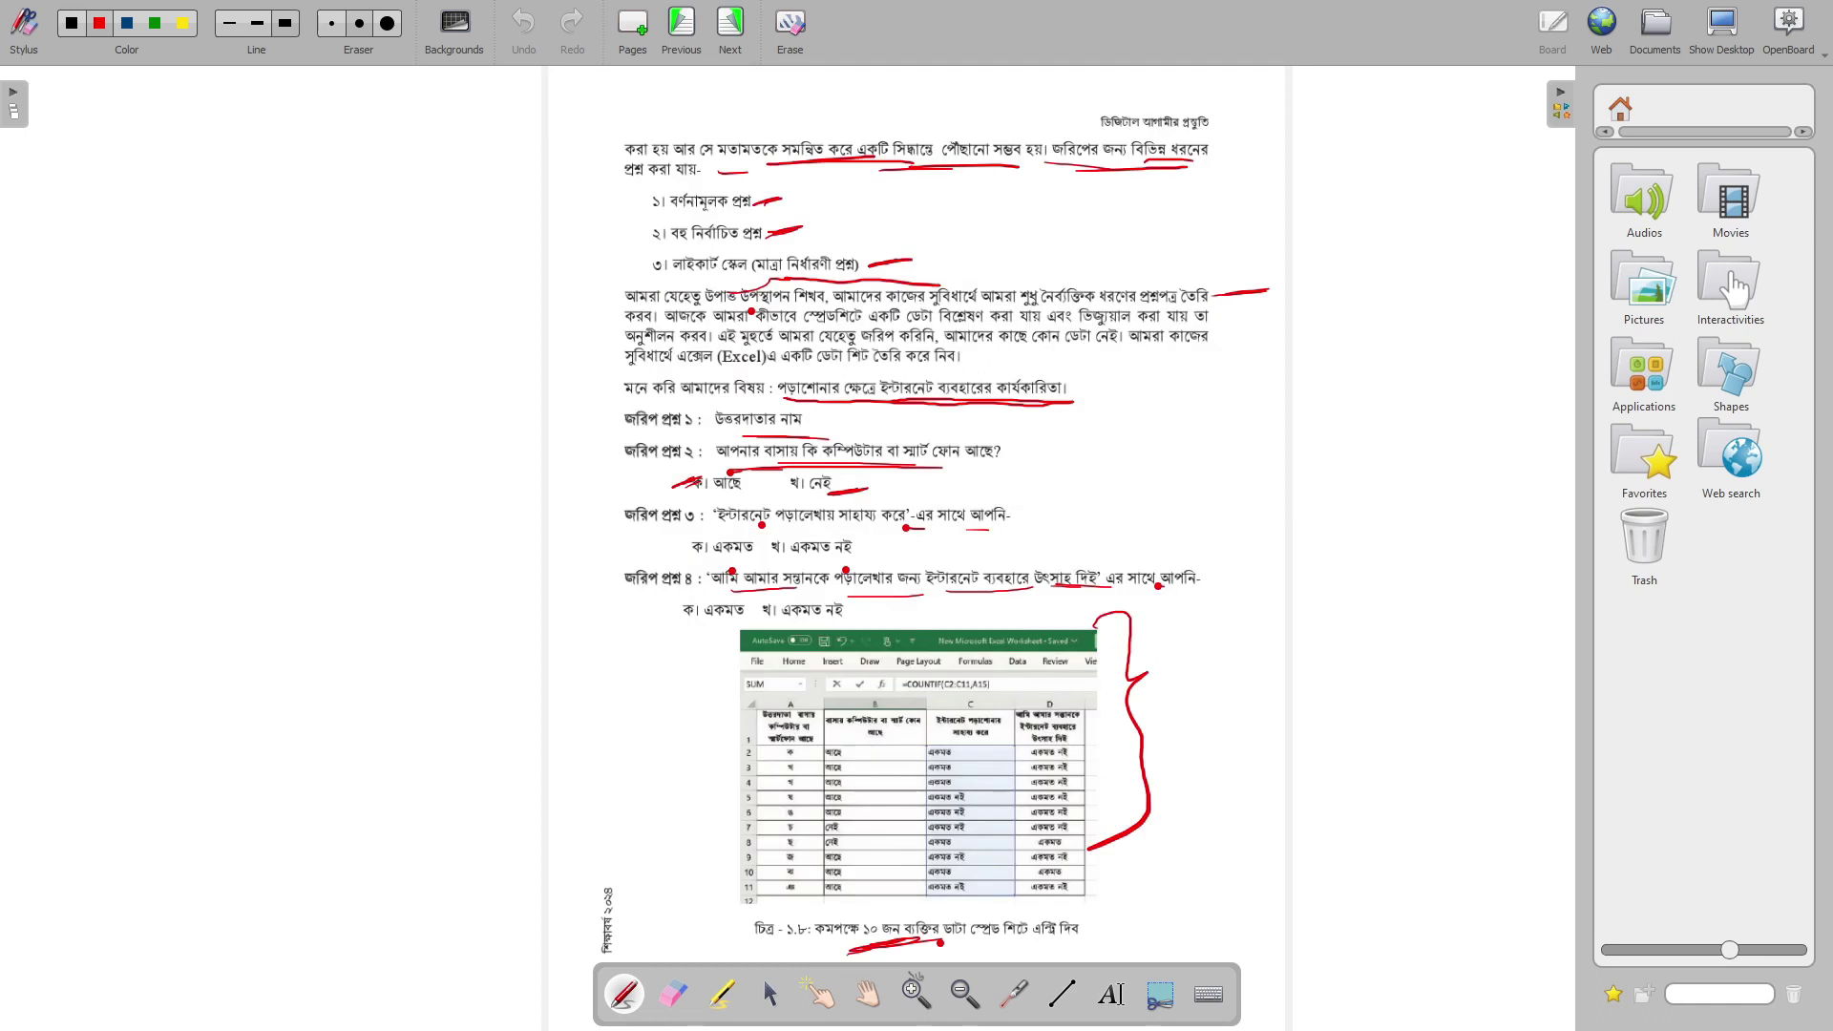
Step: Compare the survey data in the Excel workbook with the sample table in the textbook's figure ১.৮
key("super+Tab")
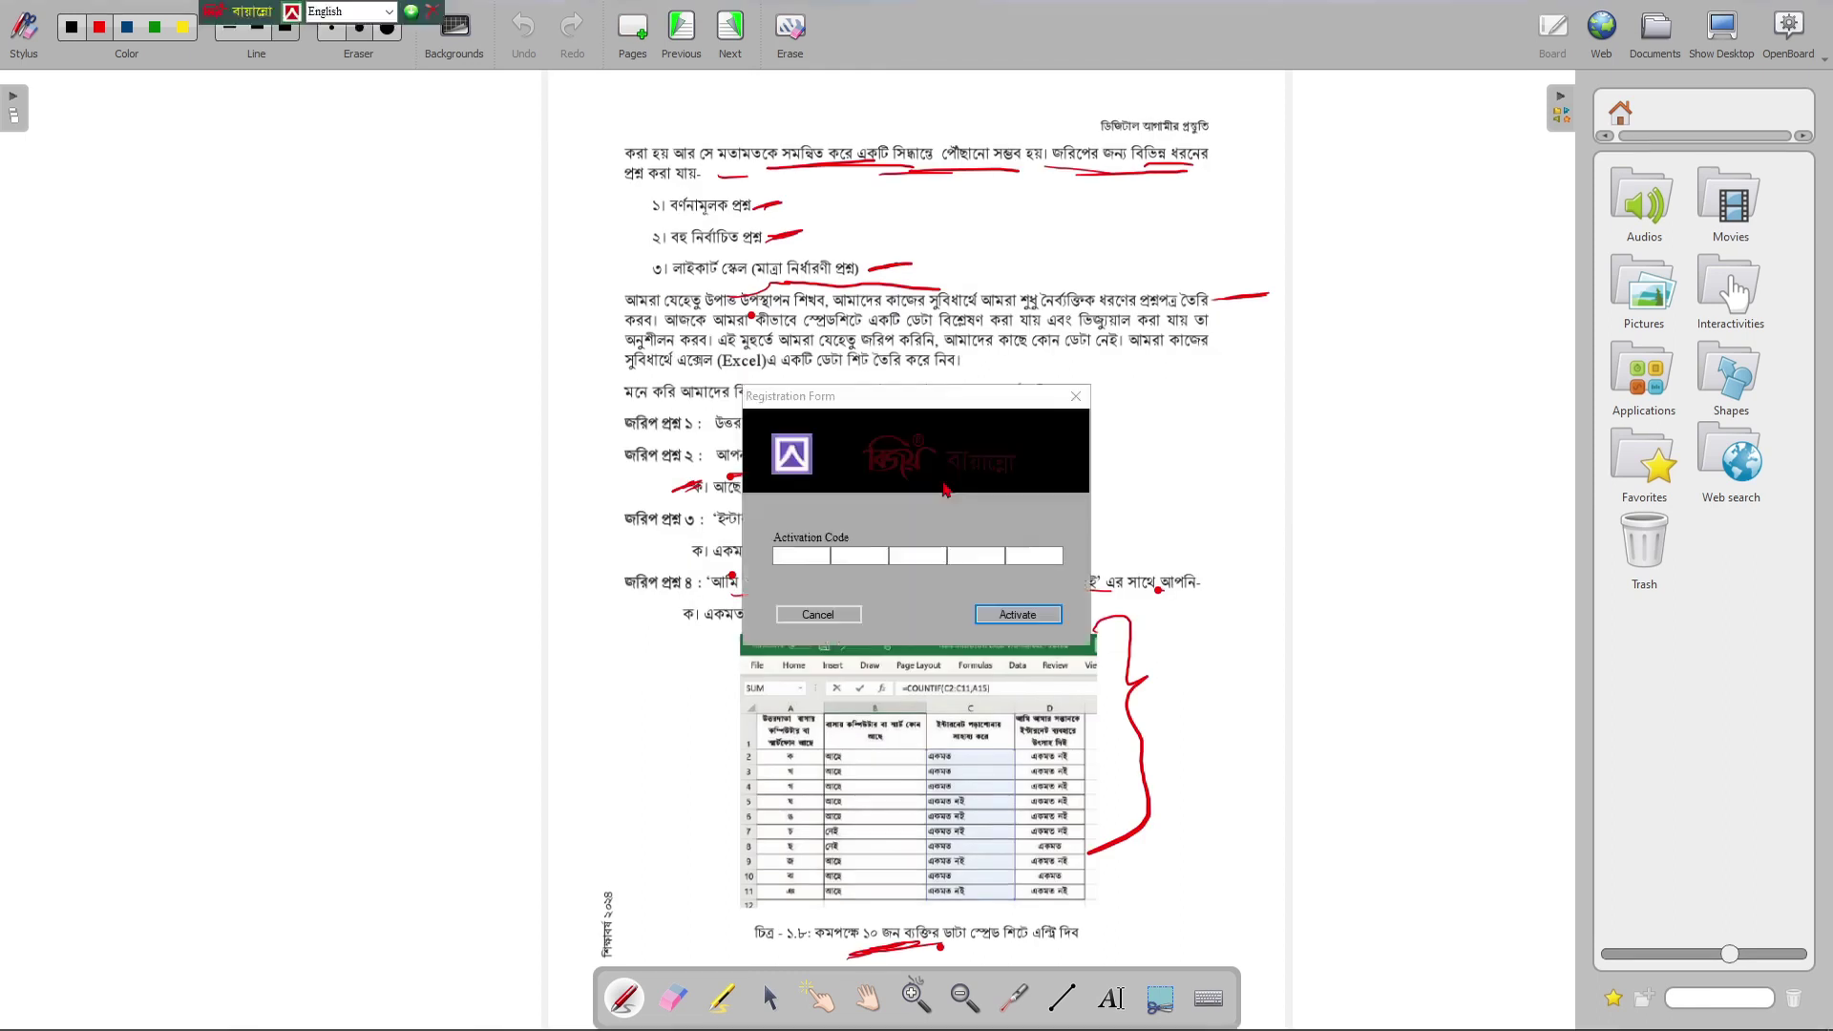
left_click(655, 357)
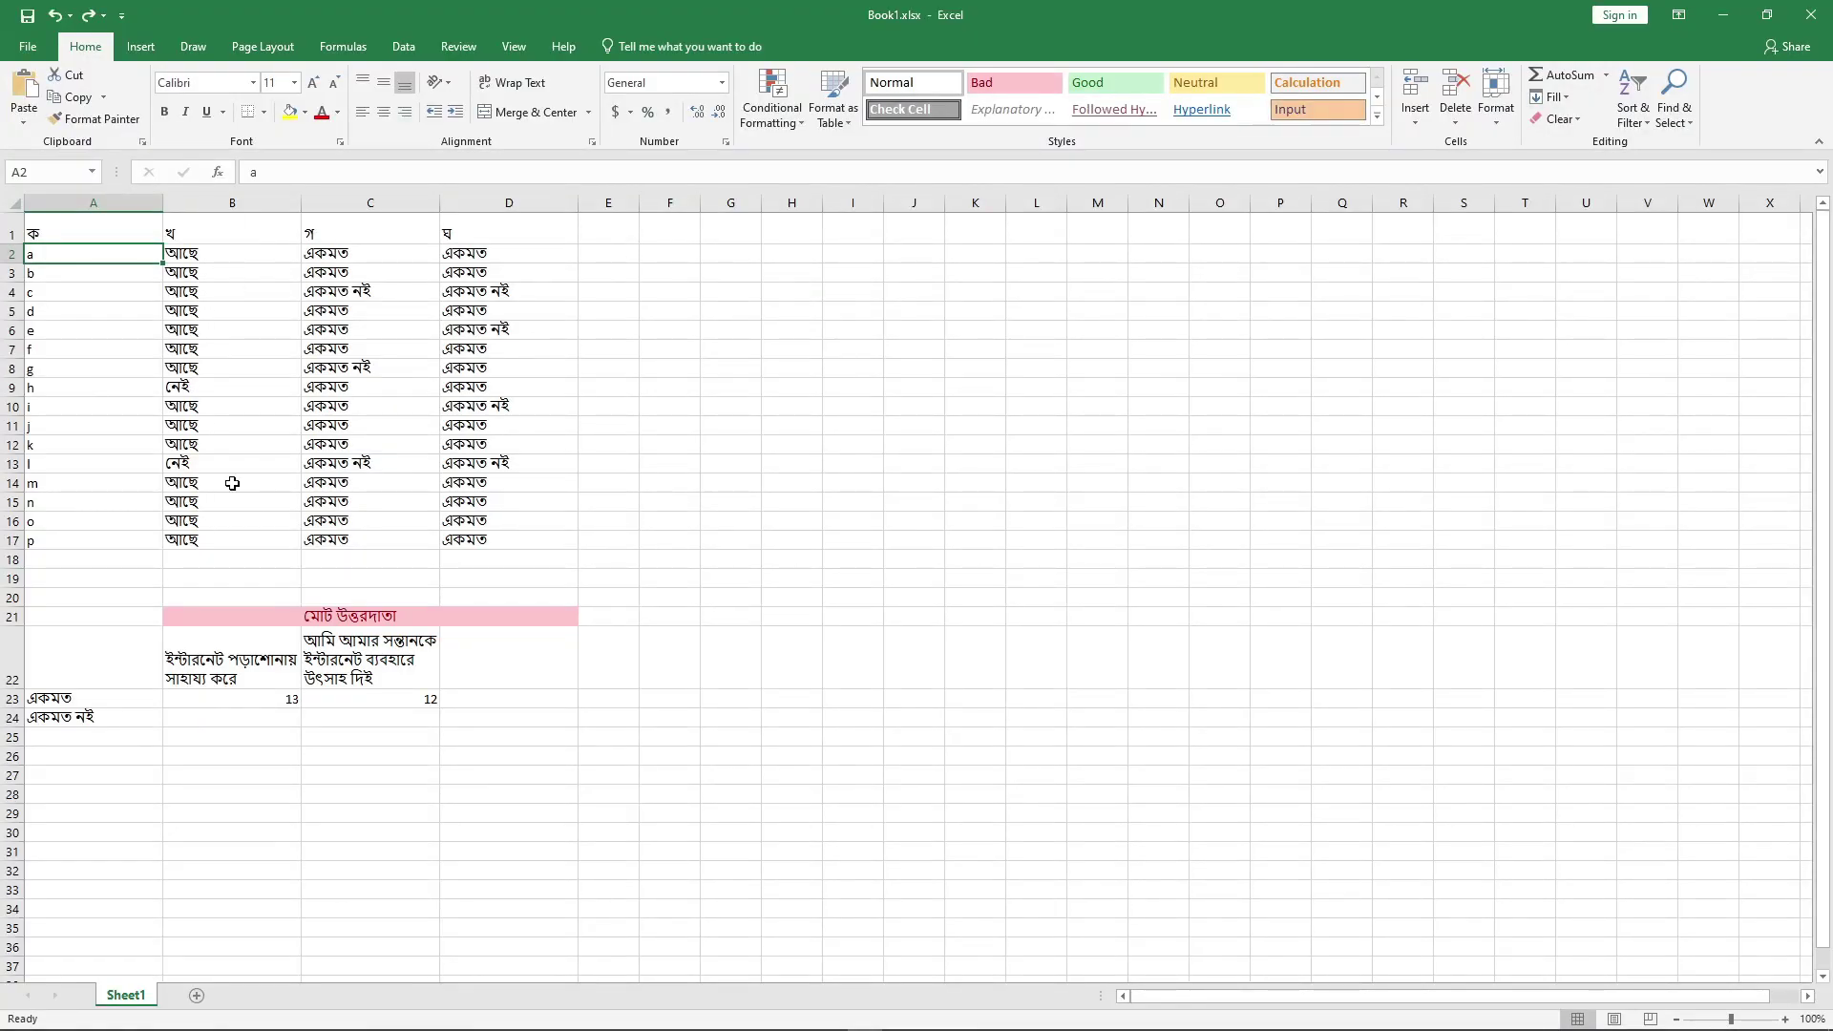
key("super+Tab")
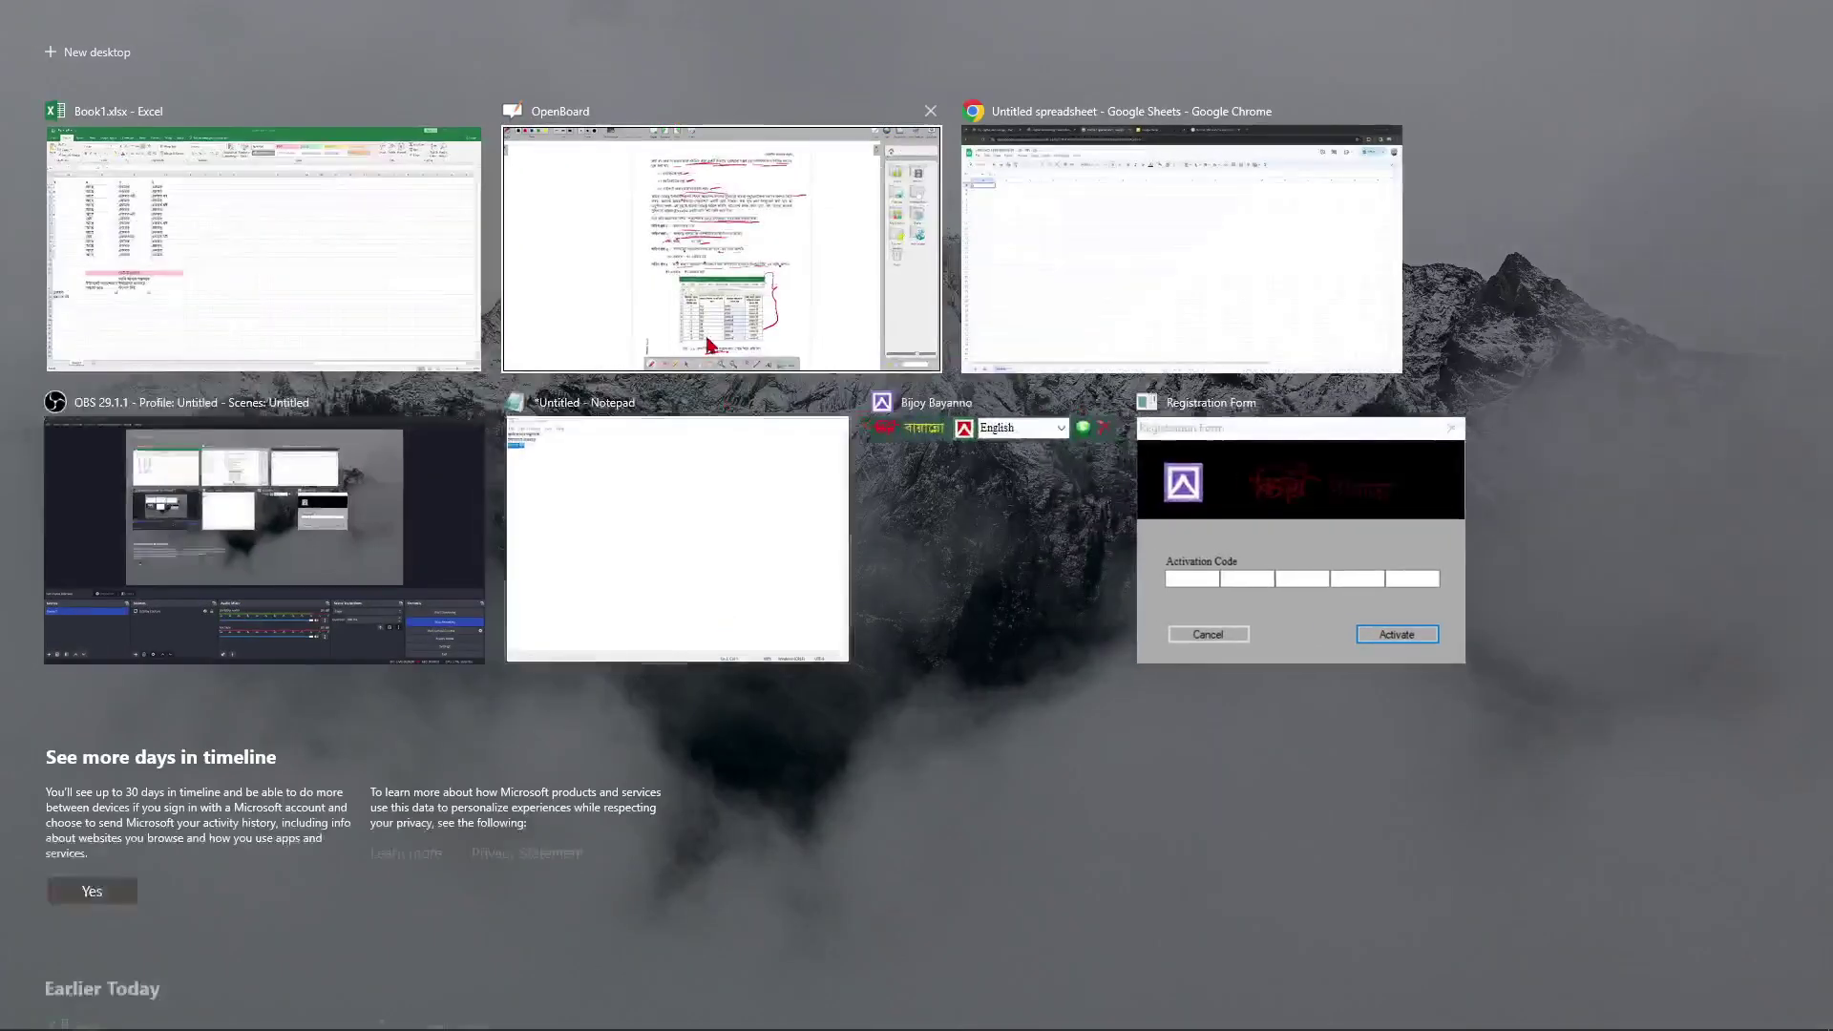
key("Right")
key("Return")
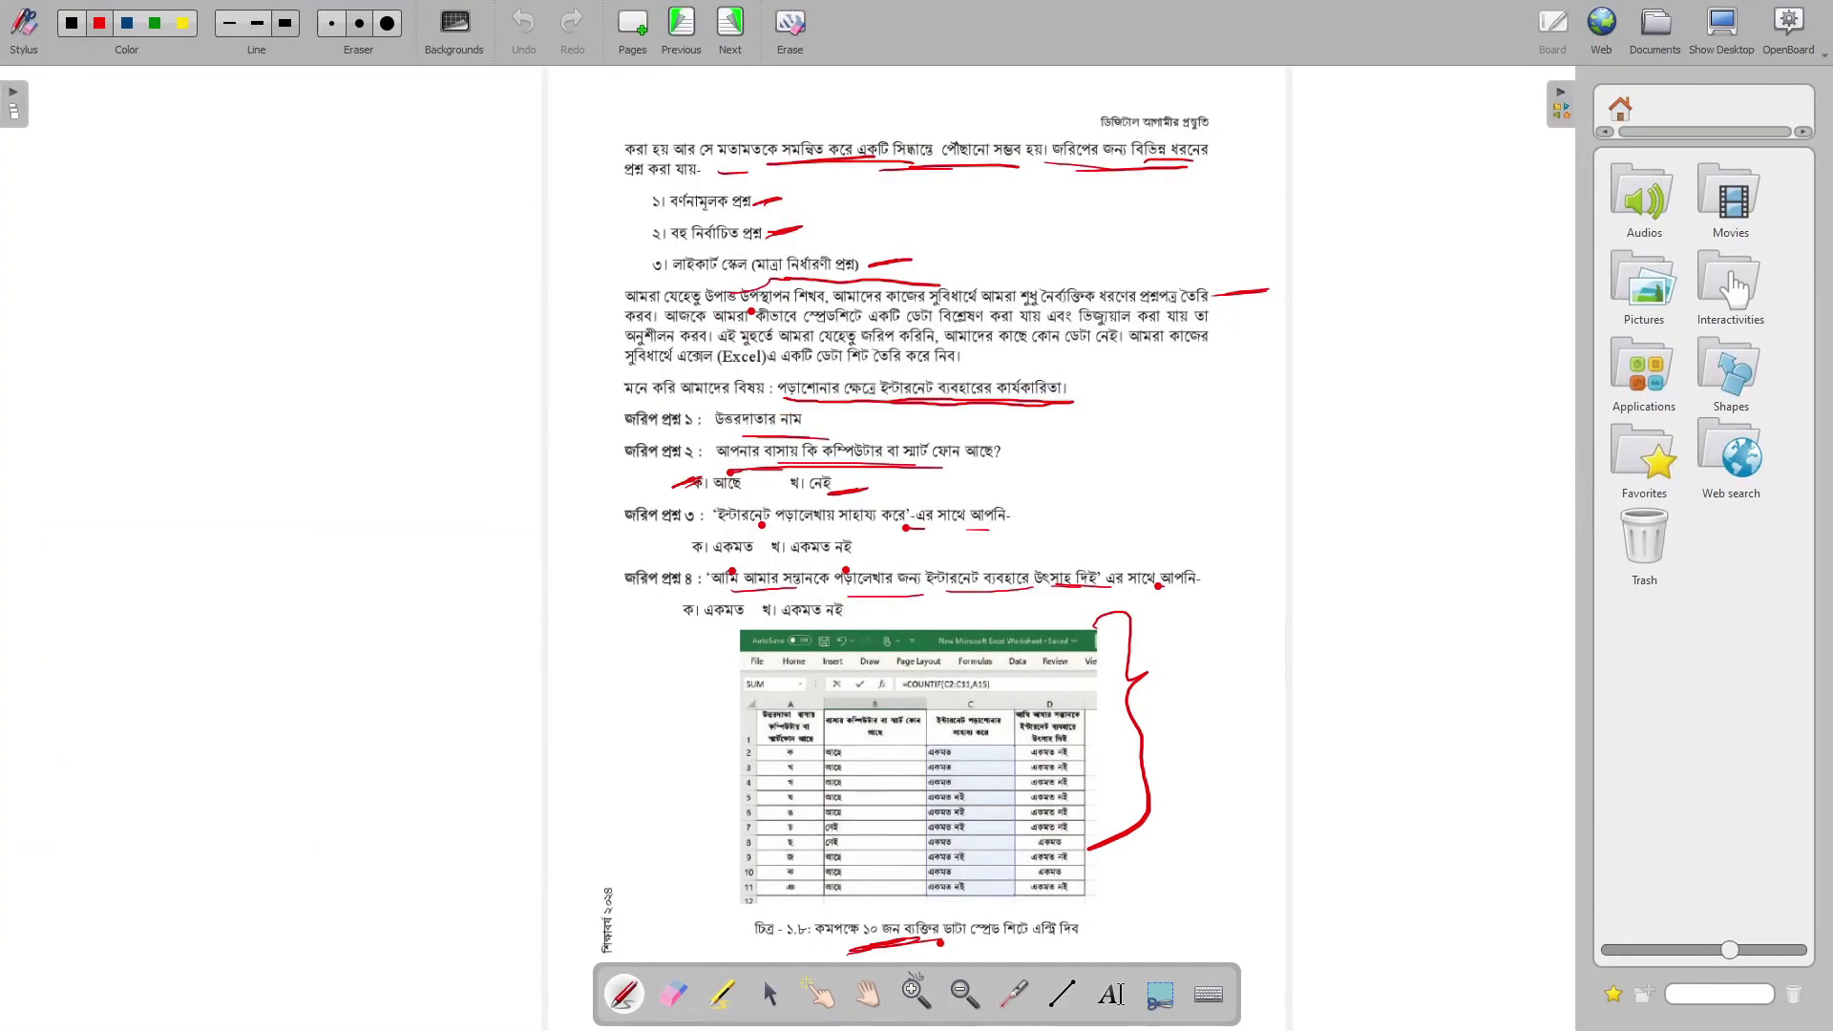
key("super+Tab")
key("Right")
key("Return")
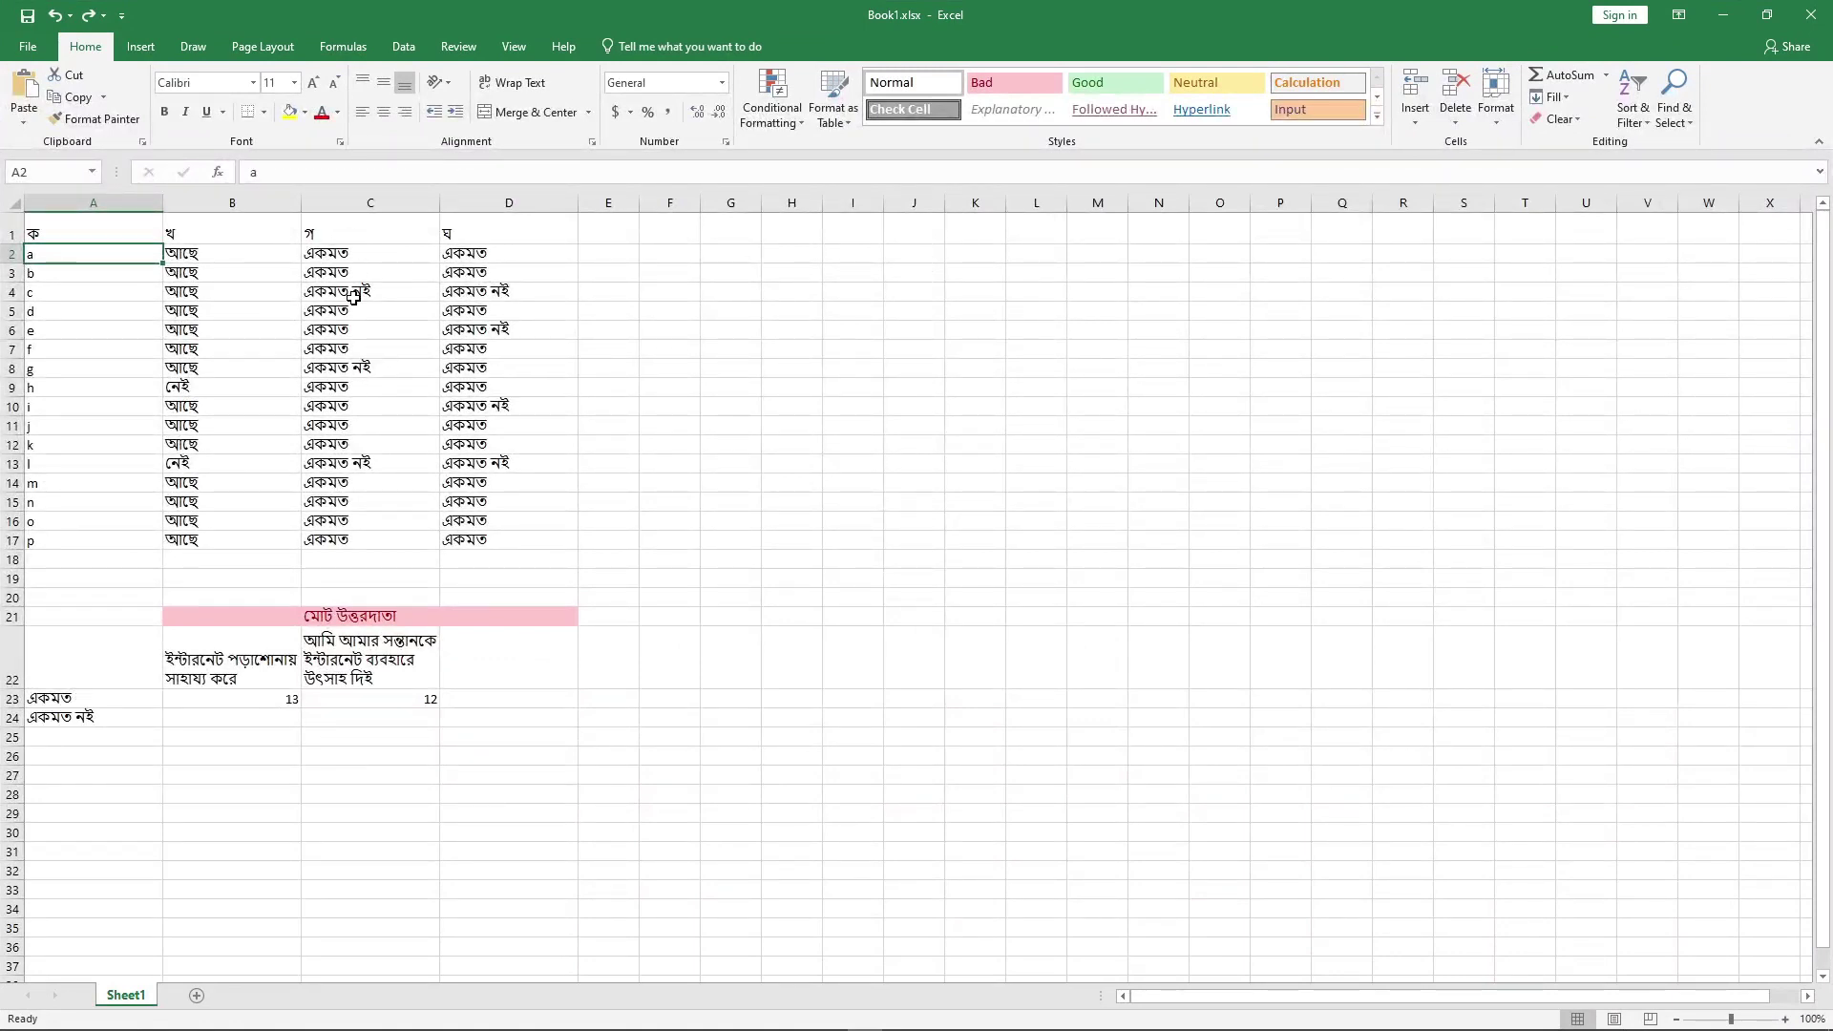
Step: Switch to OpenBoard, circle the column D heading in figure ১.৮ in red, and add strokes pointing at it
key("super+Tab")
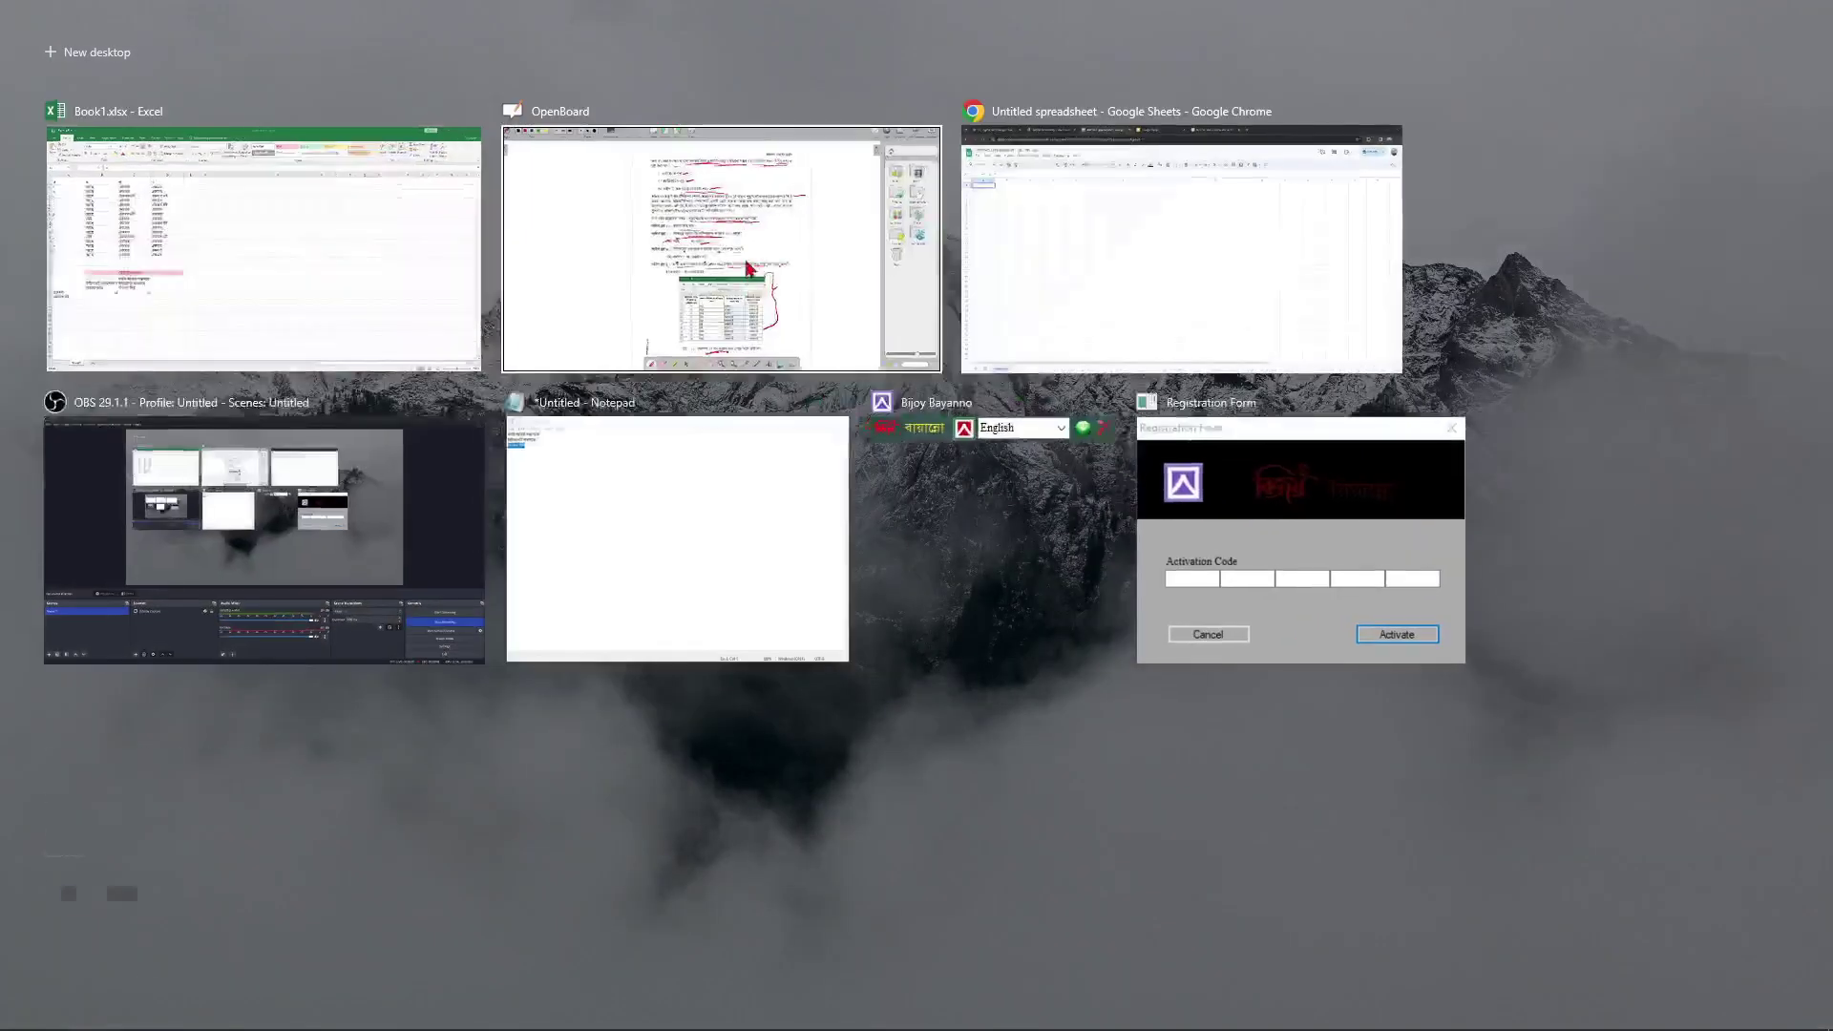
key("Right")
key("Return")
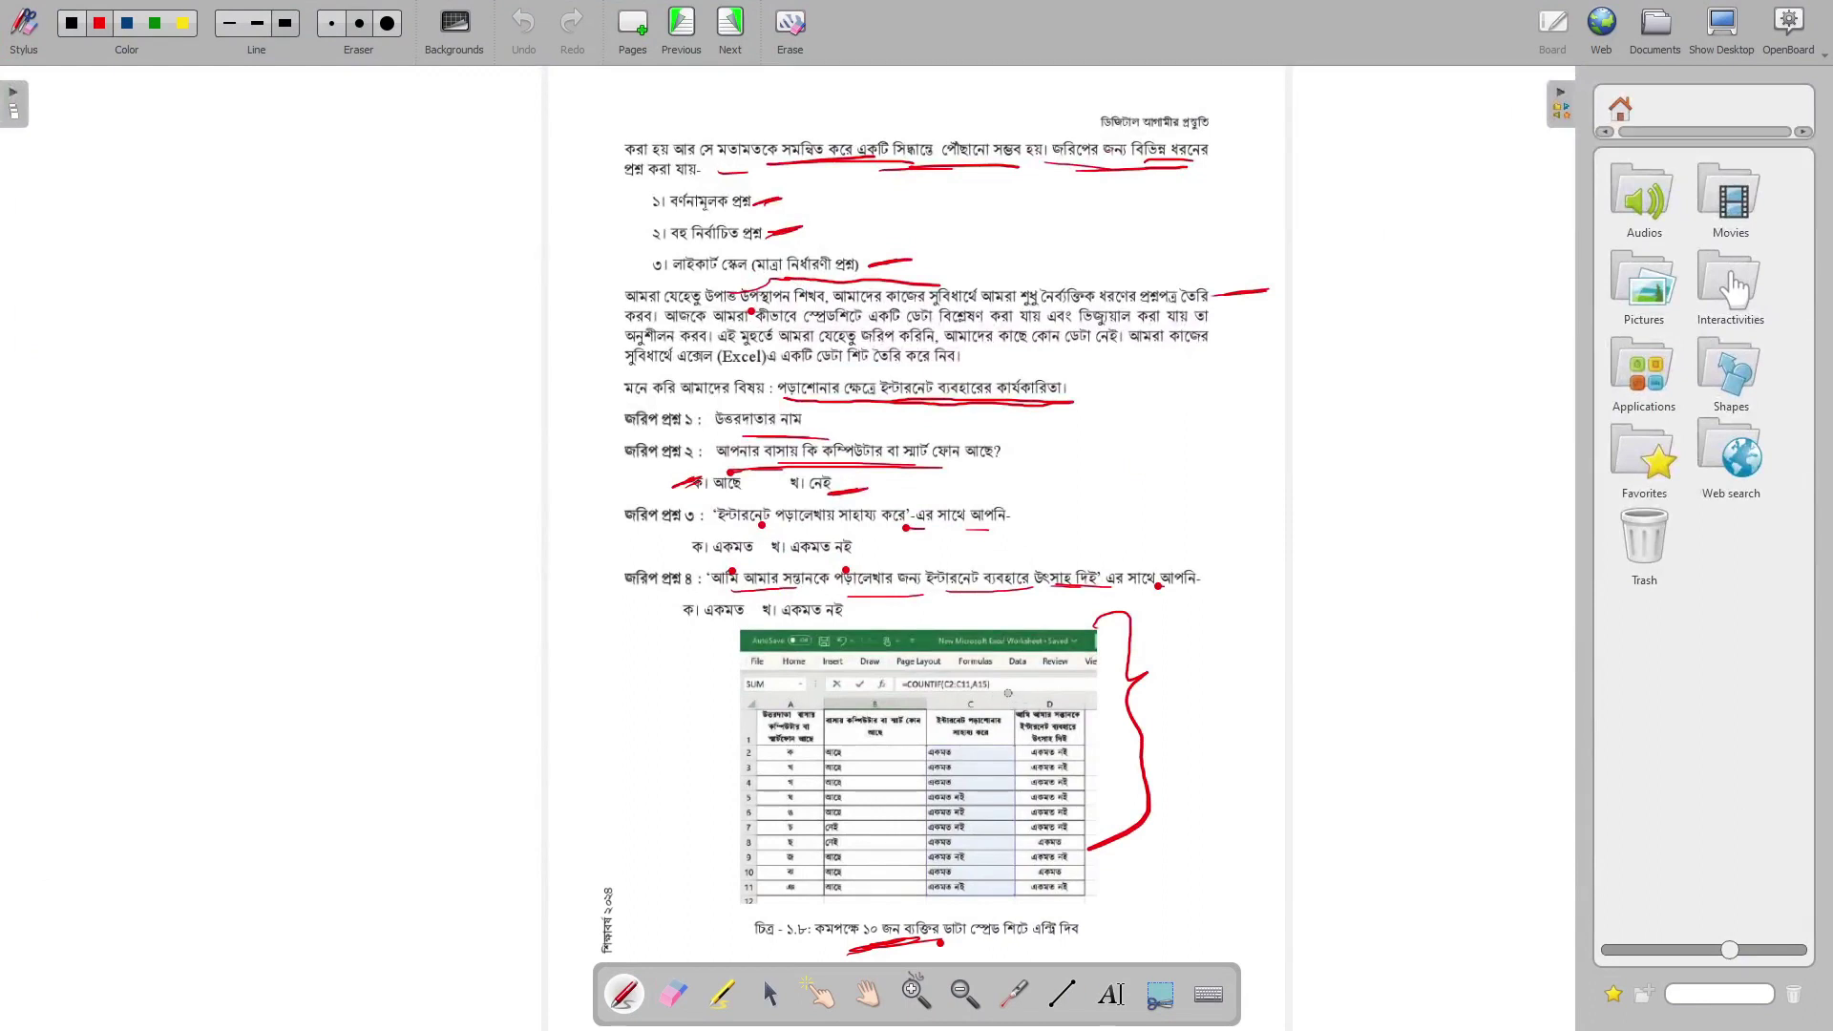
mouse_move(1028, 684)
left_mouse_down()
mouse_move(1134, 746)
mouse_move(1010, 766)
mouse_move(1112, 733)
left_mouse_up()
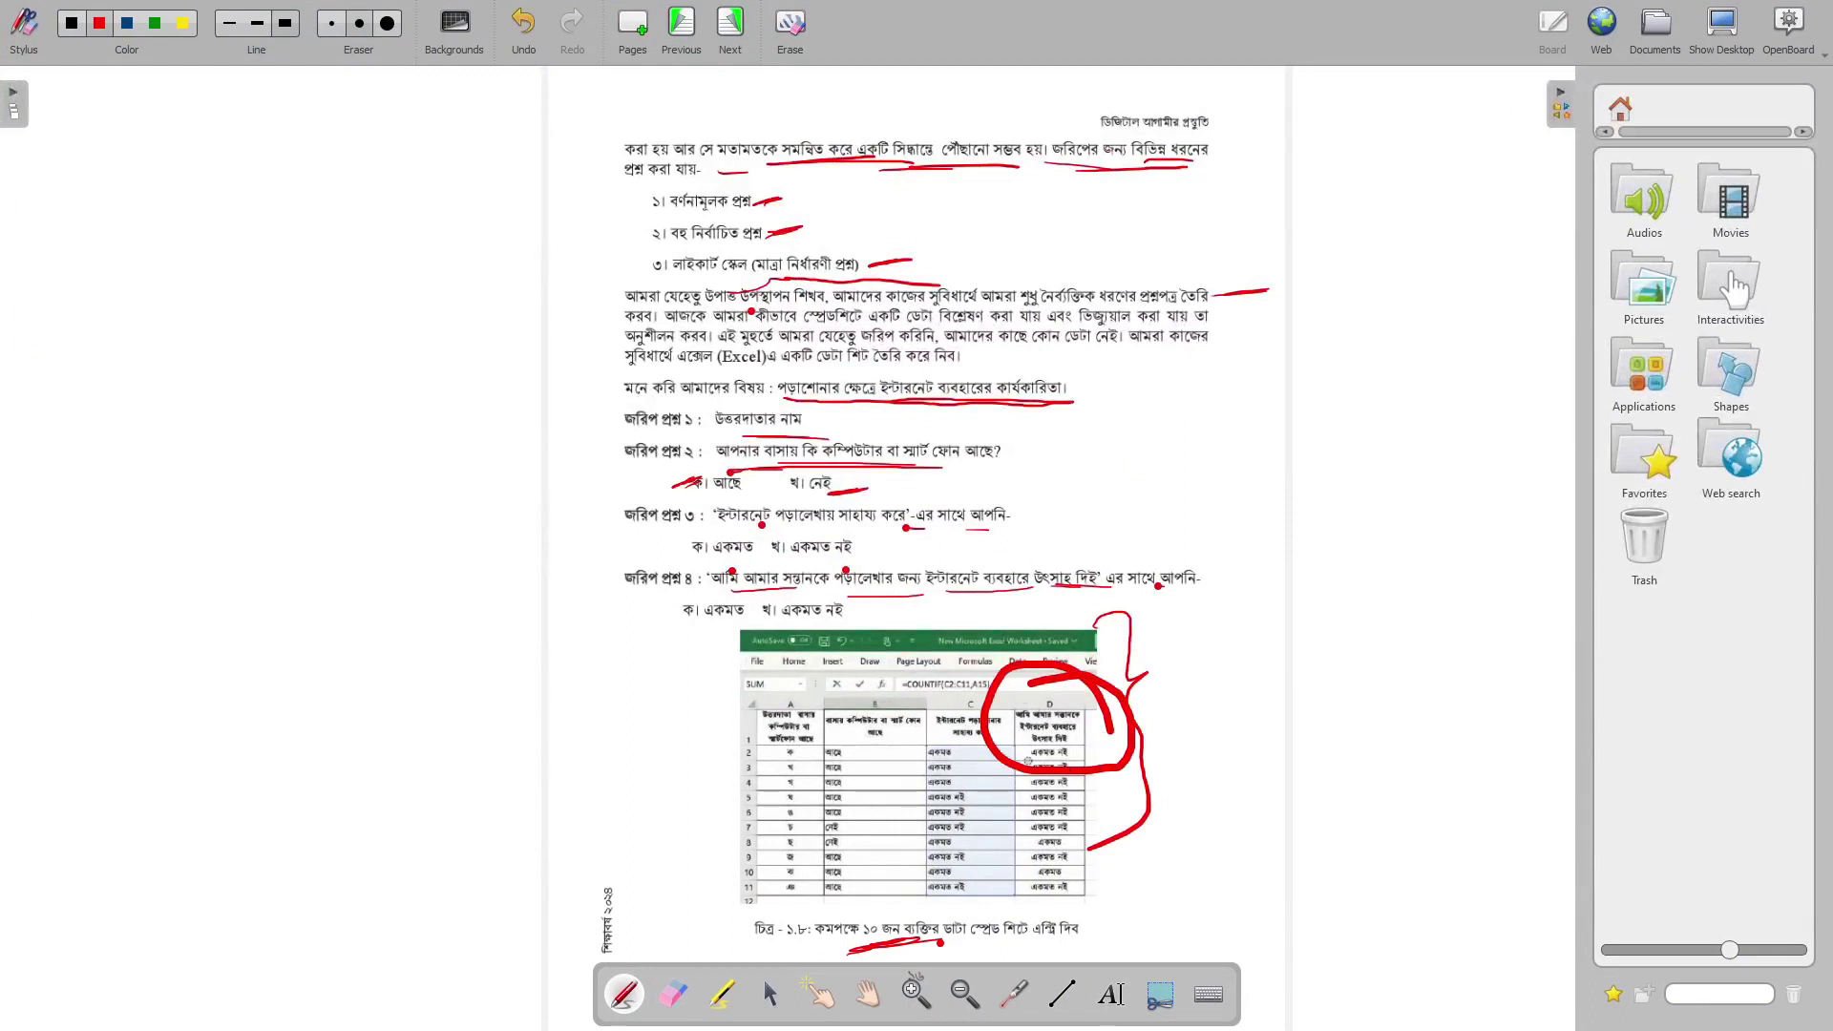
mouse_move(1339, 698)
left_mouse_down()
mouse_move(1005, 769)
mouse_move(1175, 702)
left_mouse_up()
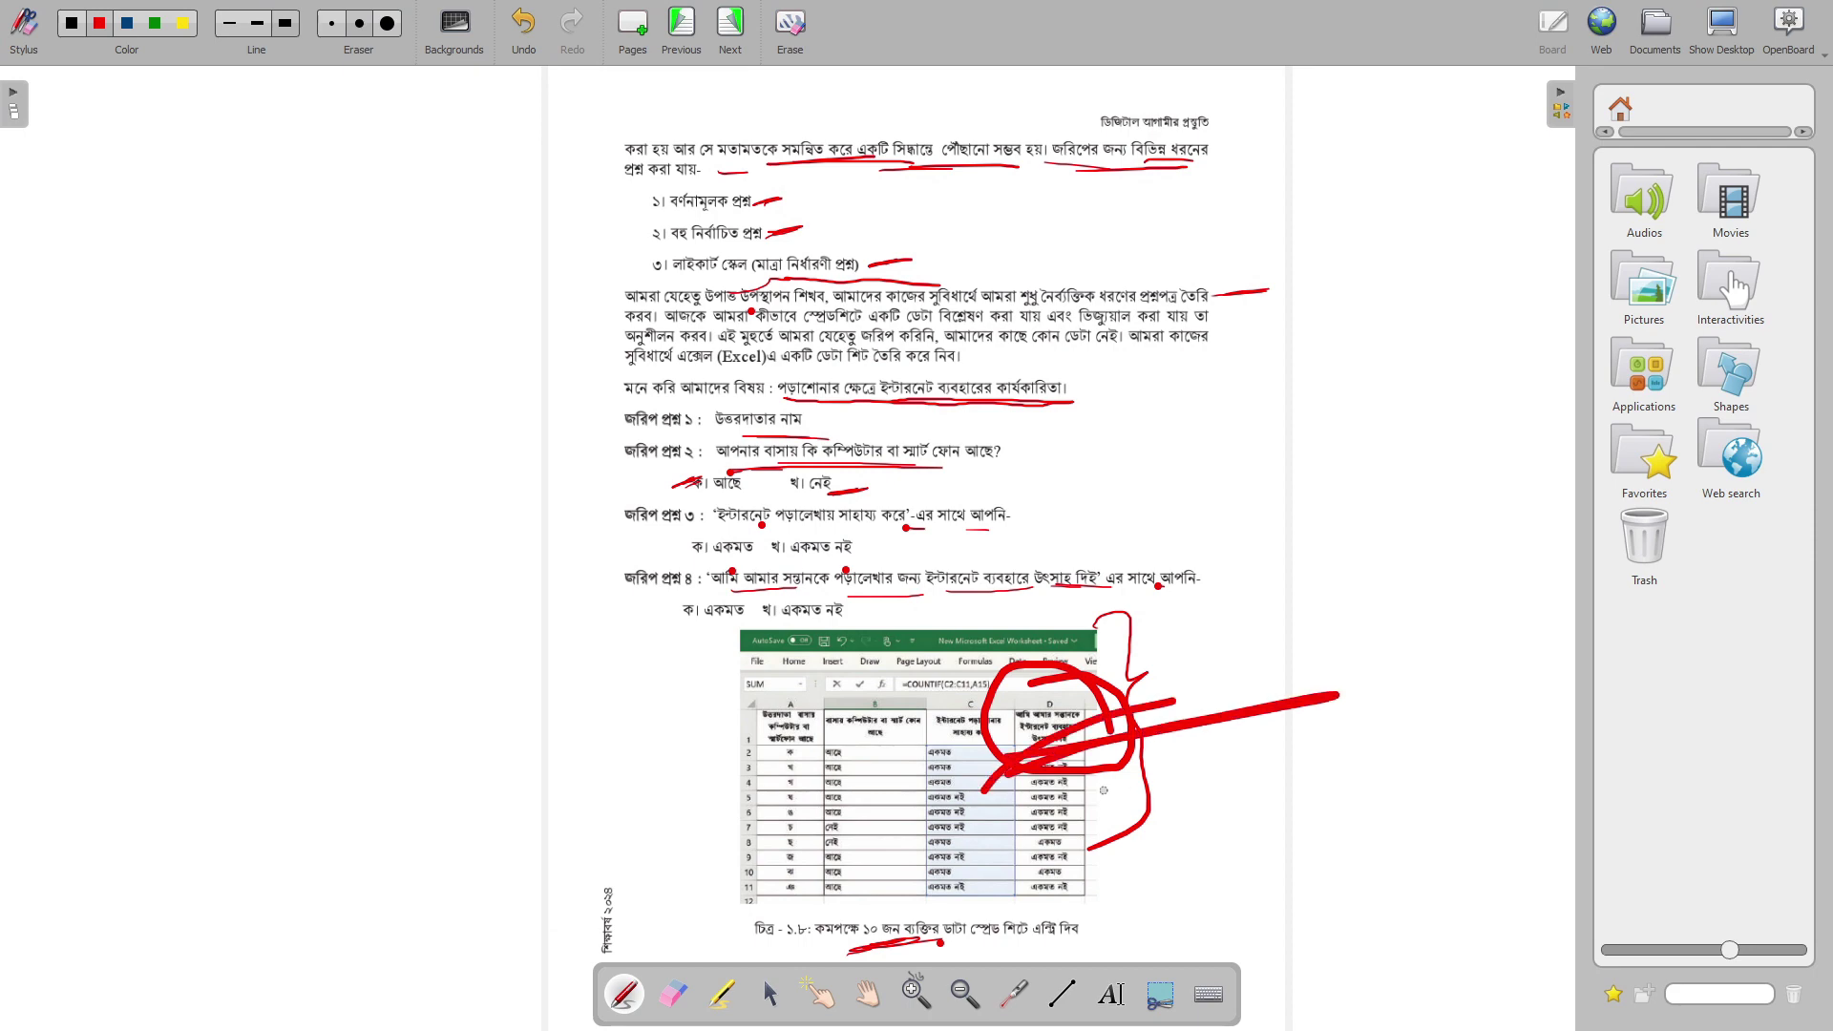
Step: Switch to the Excel workbook and inspect the formula in cell B23, the একমত count for the first question
key("super+Tab")
left_click(790, 282)
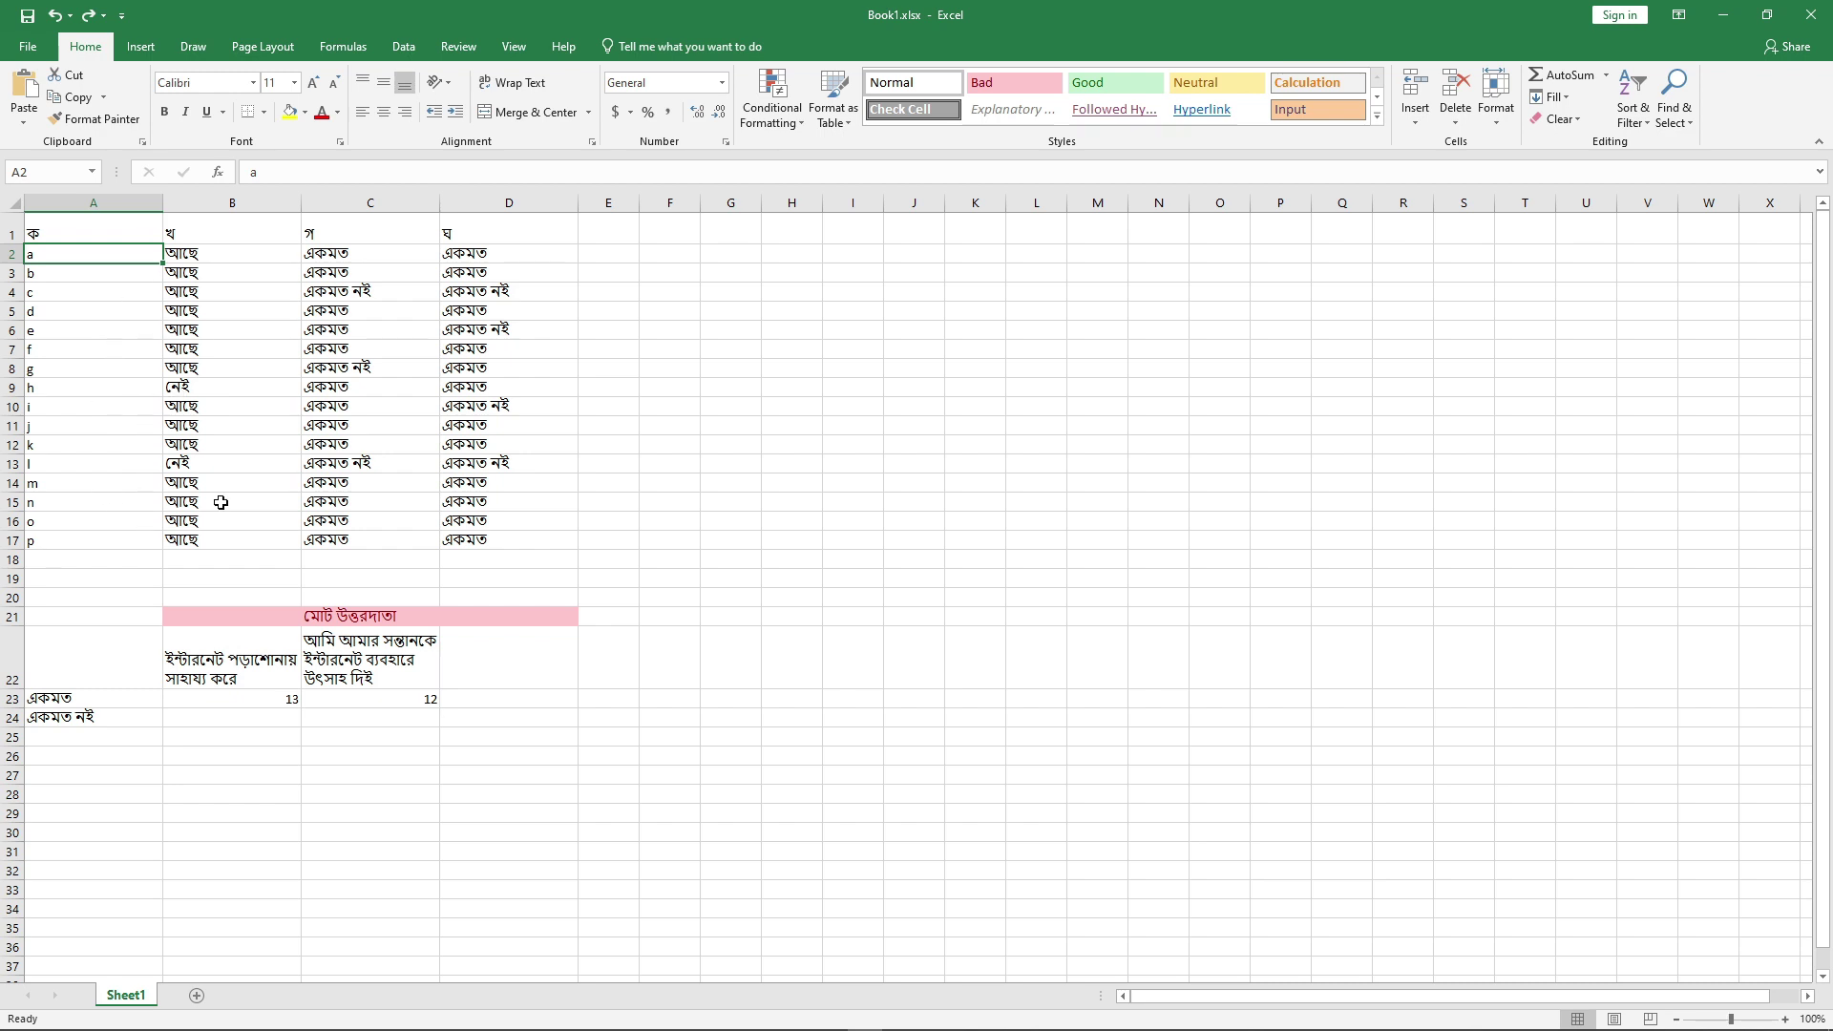
left_click(277, 705)
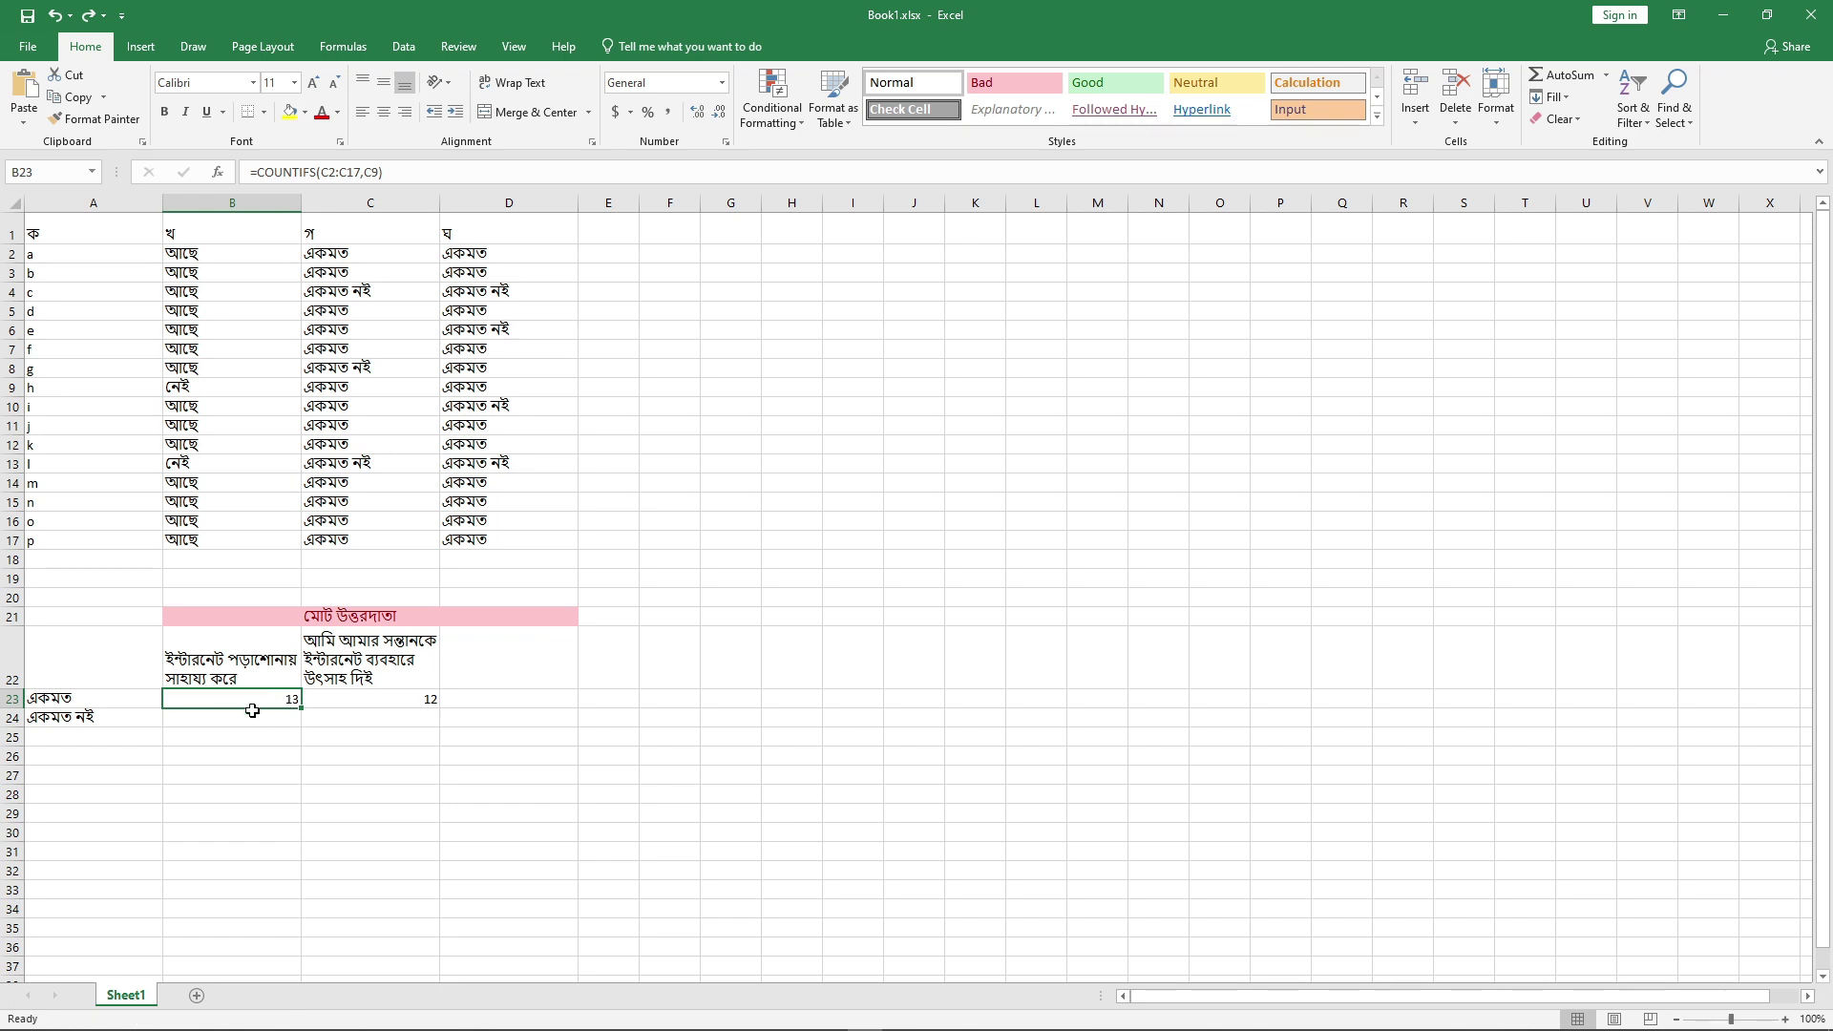
Step: Open cell B23 for editing and delete its entire formula
double_click(286, 703)
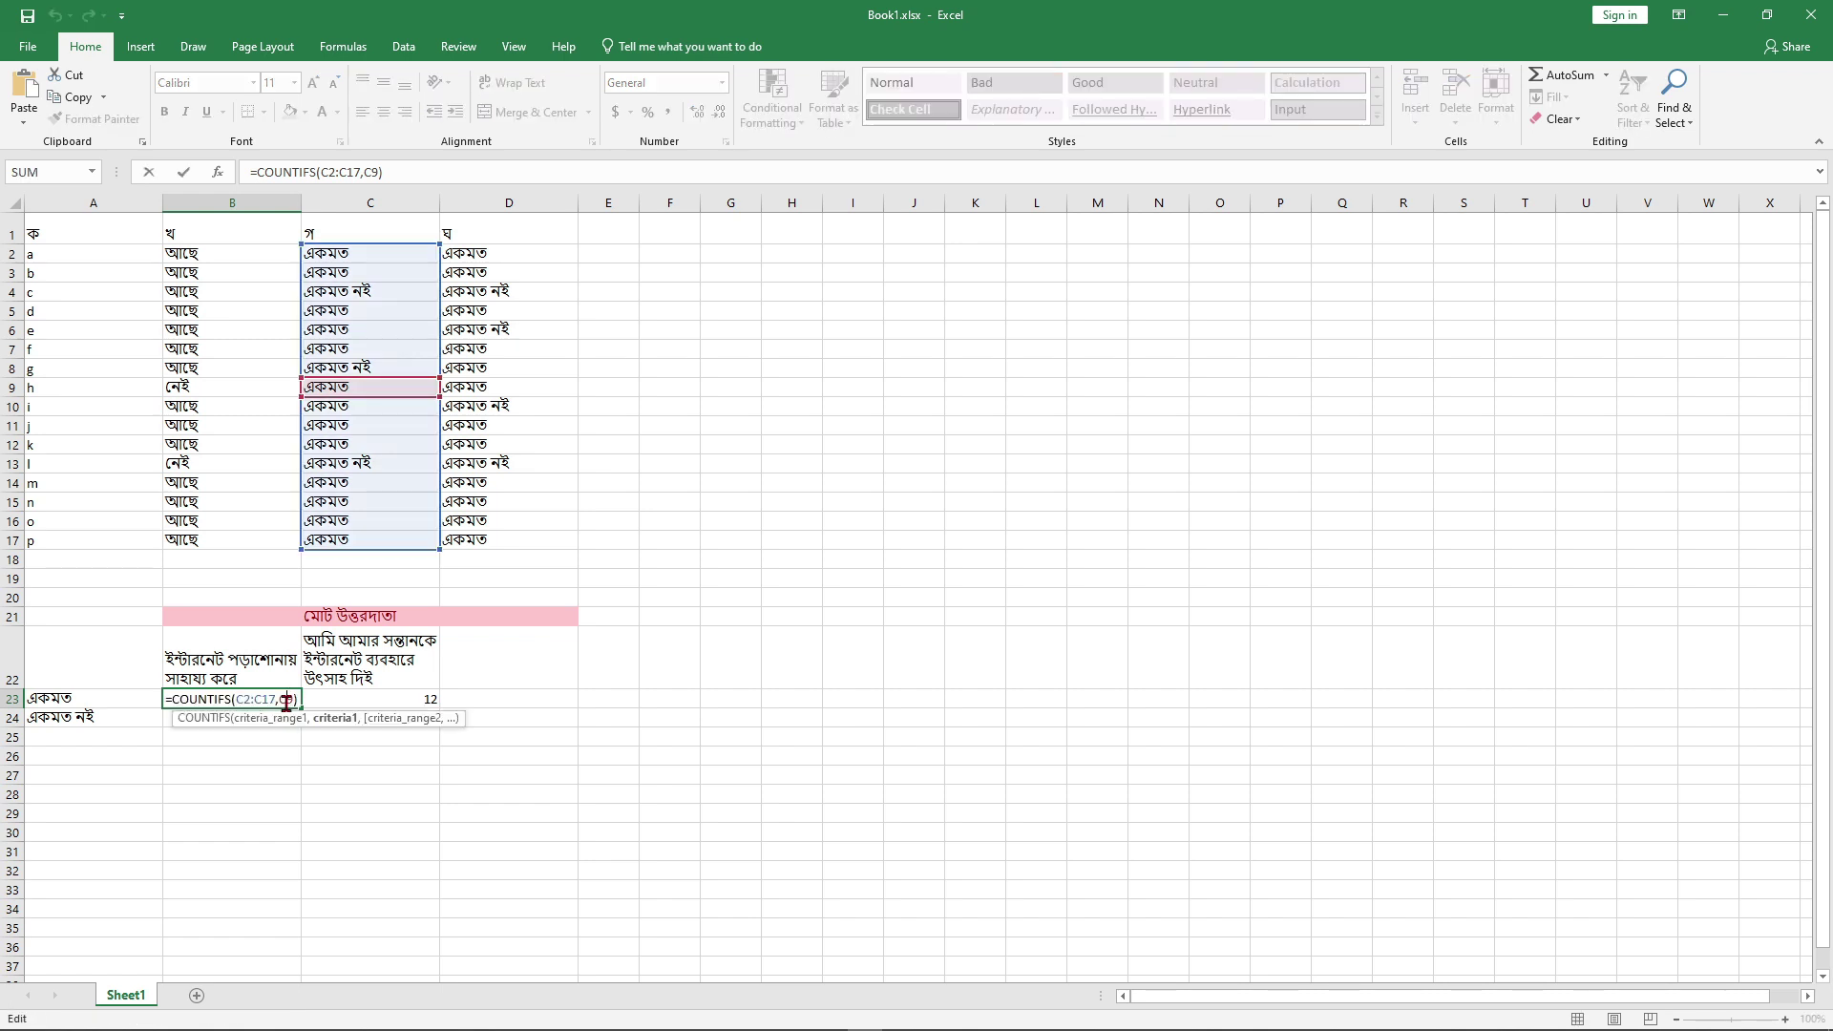
key("BackSpace")
key("BackSpace")
key("BackSpace")
key("BackSpace")
key("BackSpace")
key("BackSpace")
key("BackSpace")
key("BackSpace")
key("BackSpace")
key("BackSpace")
key("BackSpace")
key("BackSpace")
key("BackSpace")
key("BackSpace")
key("BackSpace")
key("BackSpace")
key("BackSpace")
key("BackSpace")
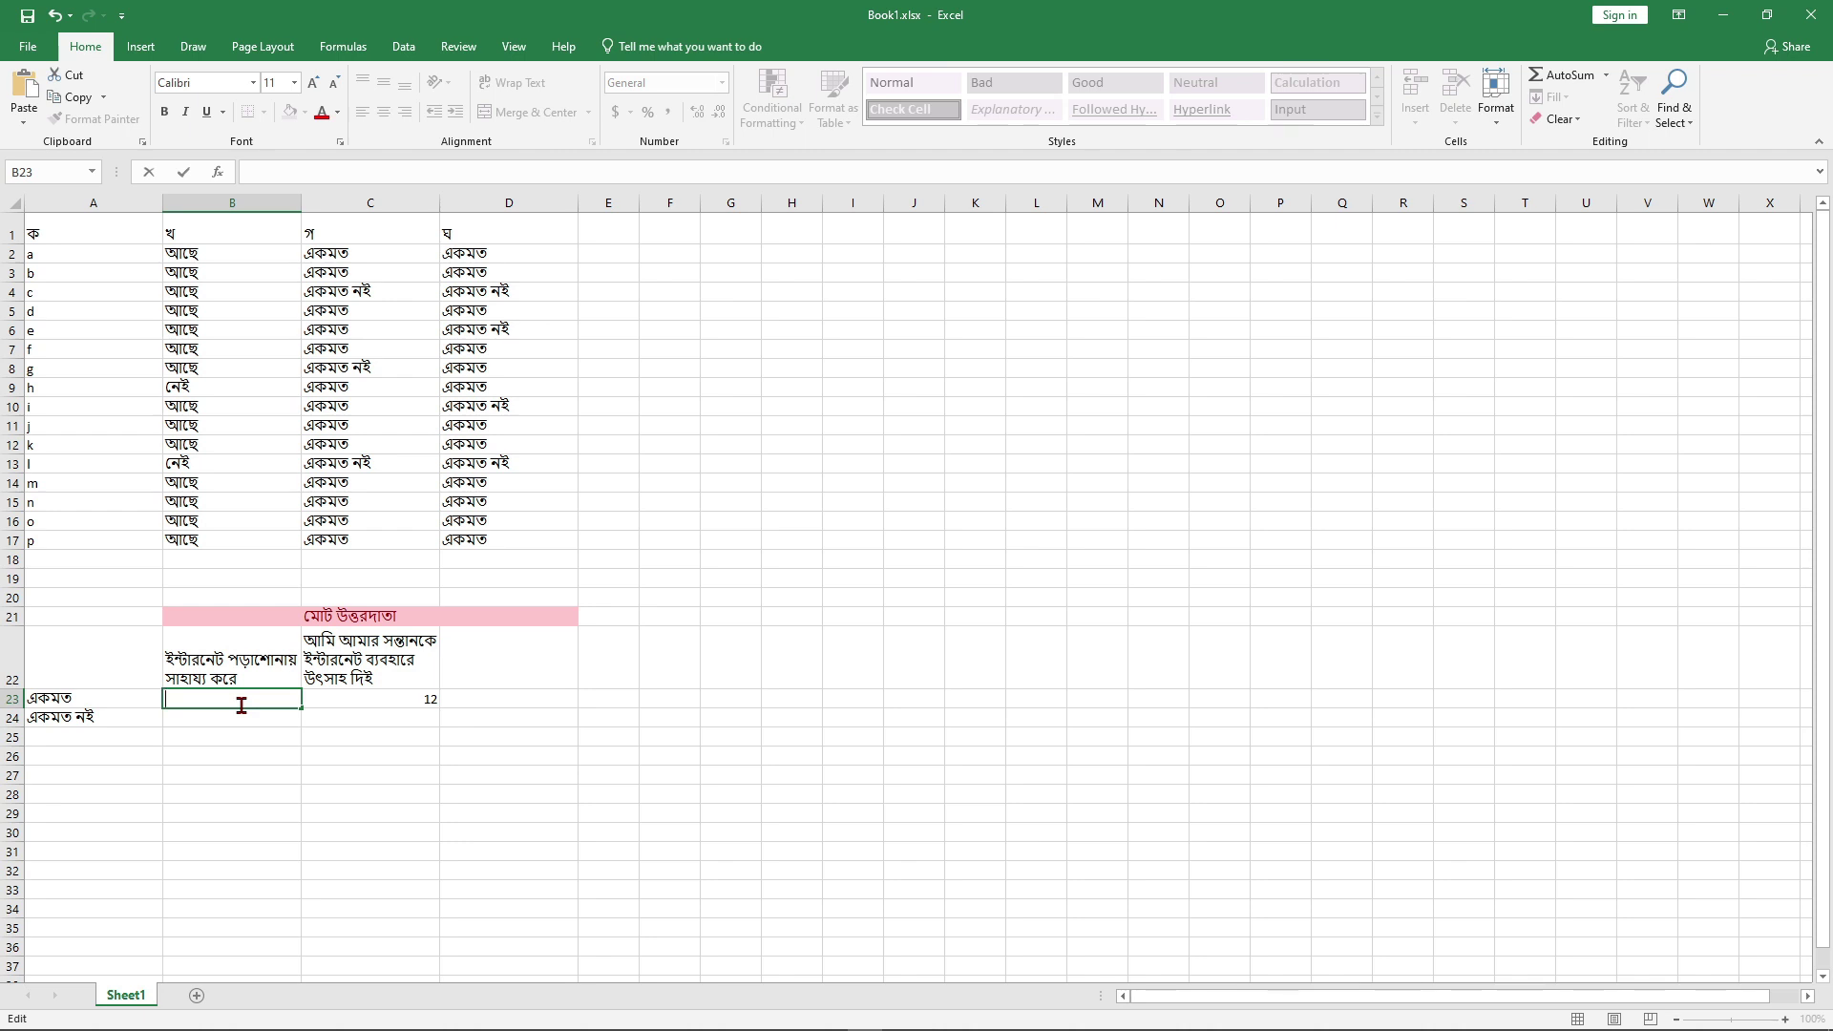
Step: Enter =COUNTIFS(C2:C17,C5) in cell B23 to count the একমত answers to the first question
type("=COUNT")
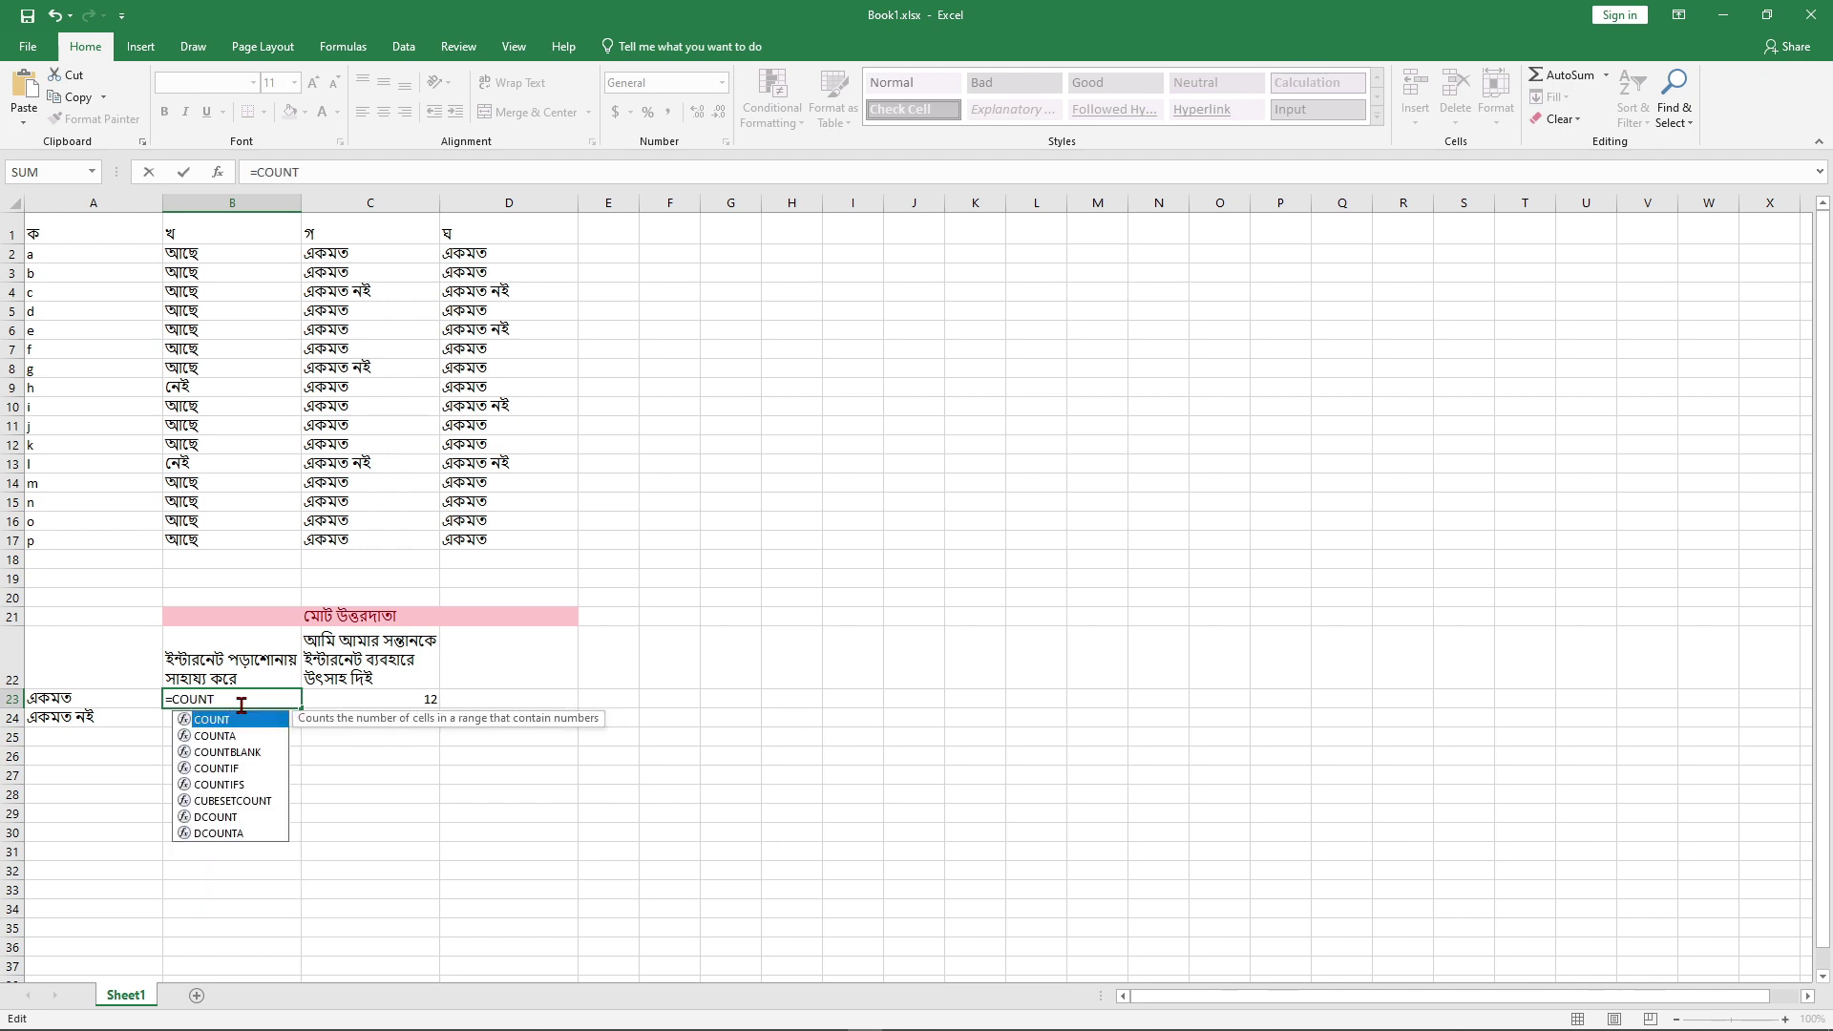
type("I")
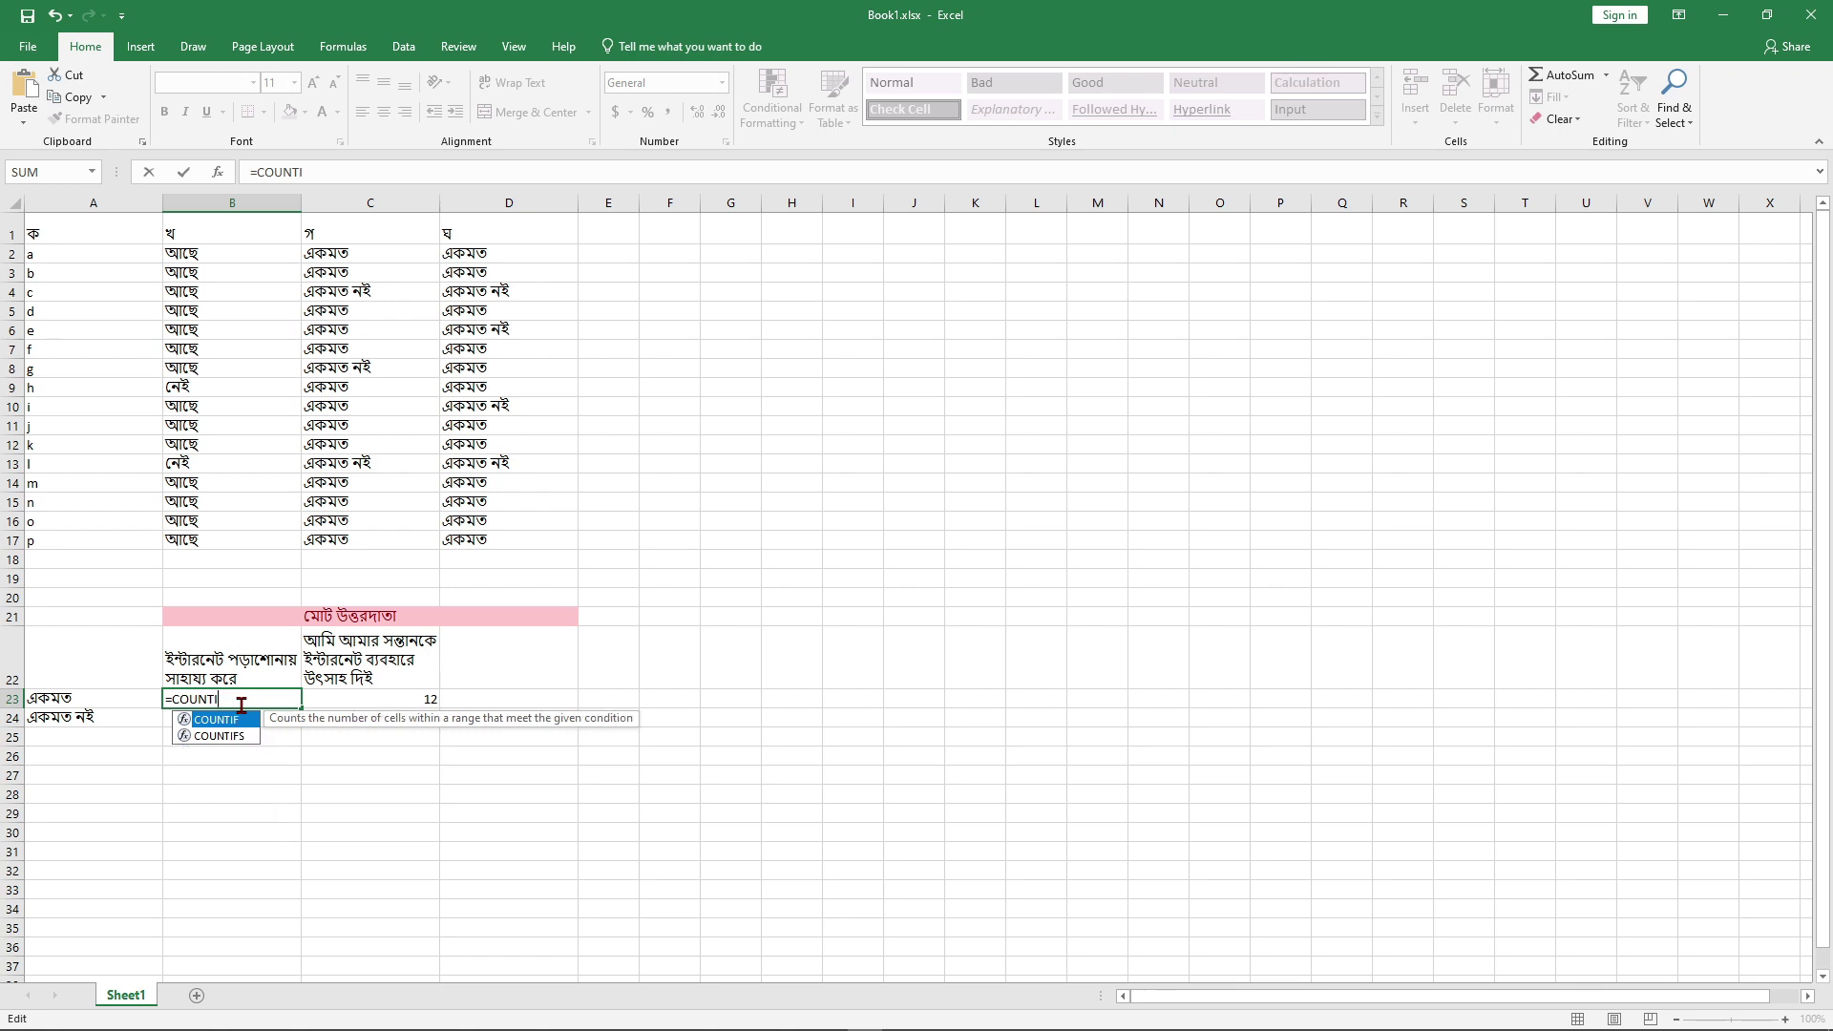
type("FS")
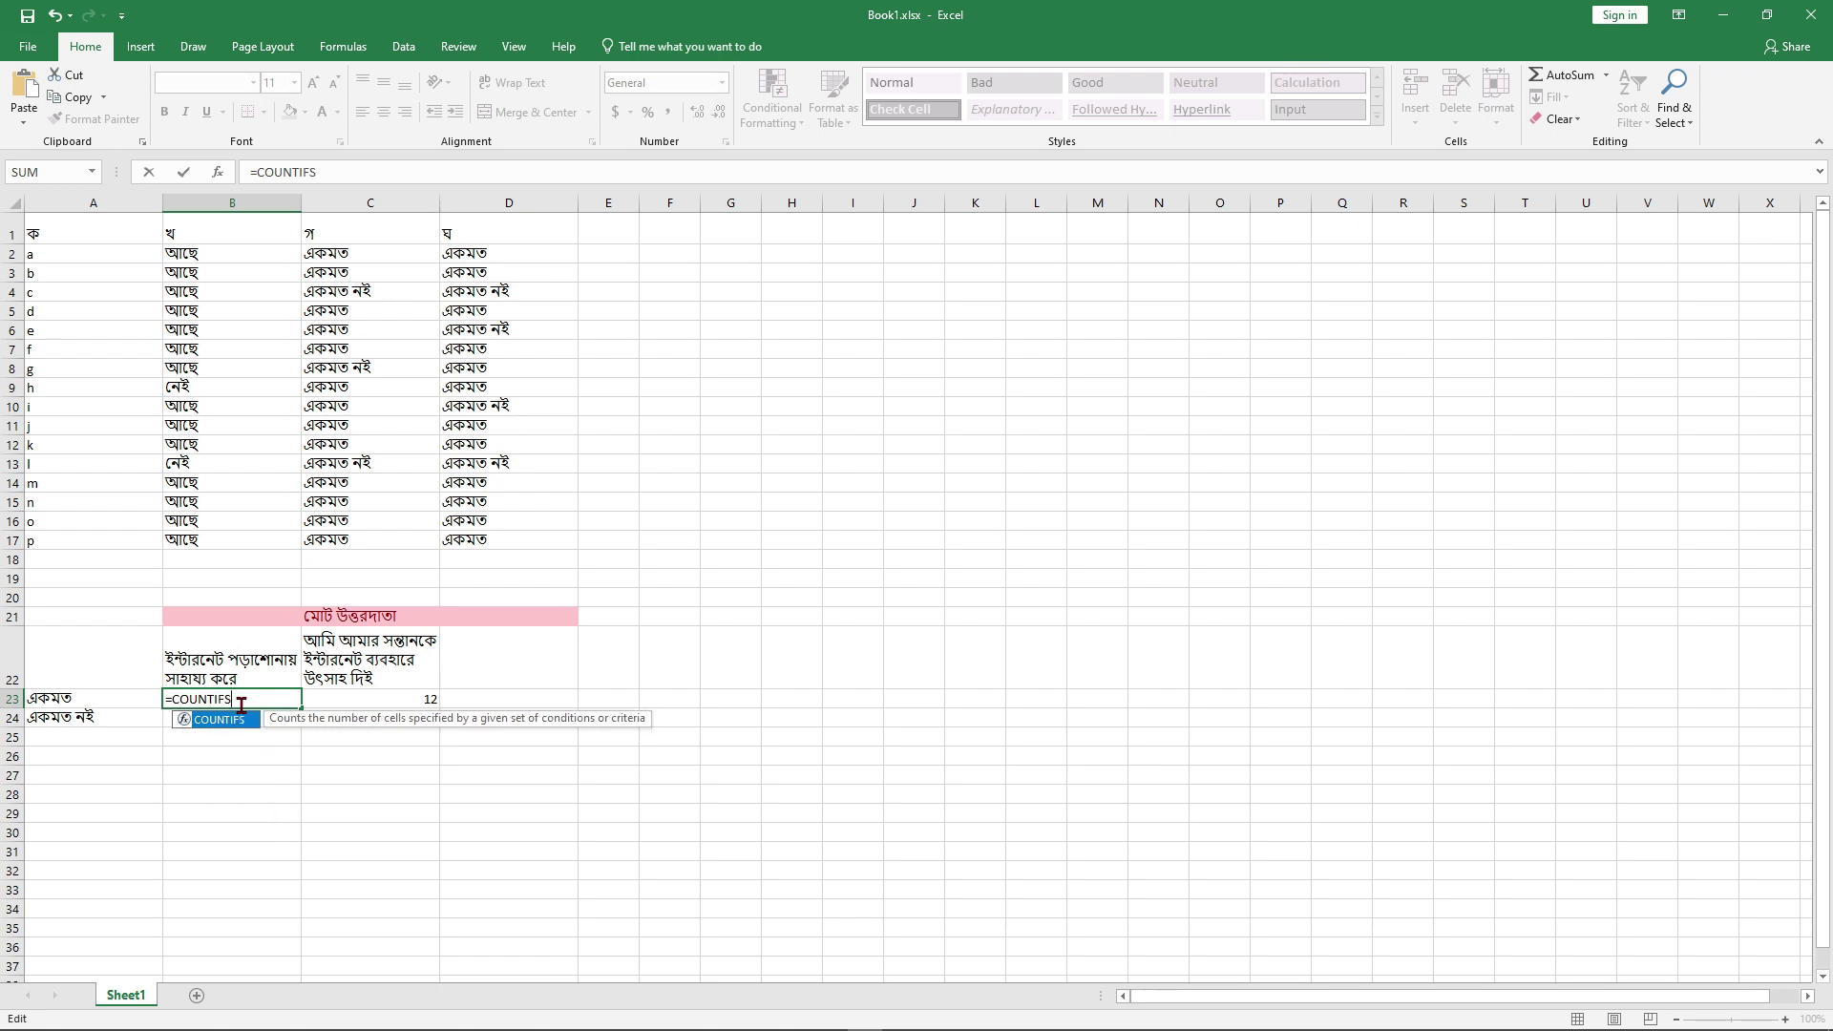
type("(")
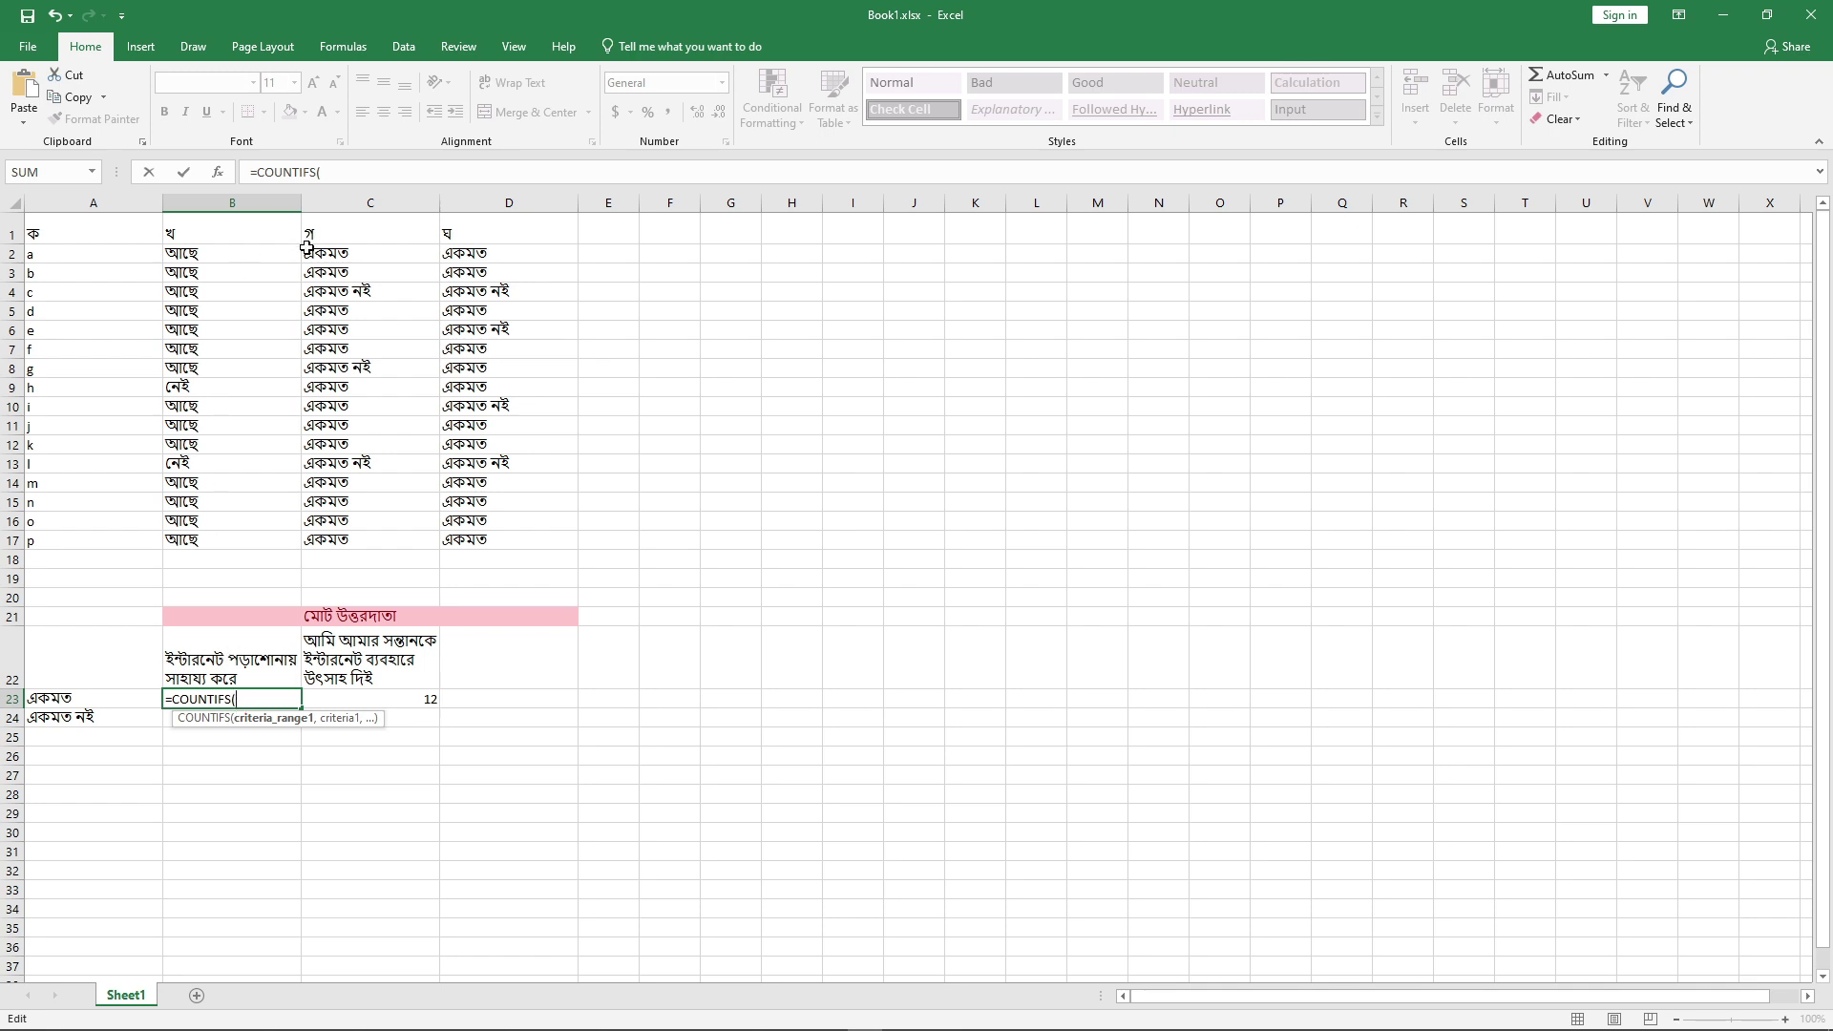
left_click_drag(307, 251, 363, 541)
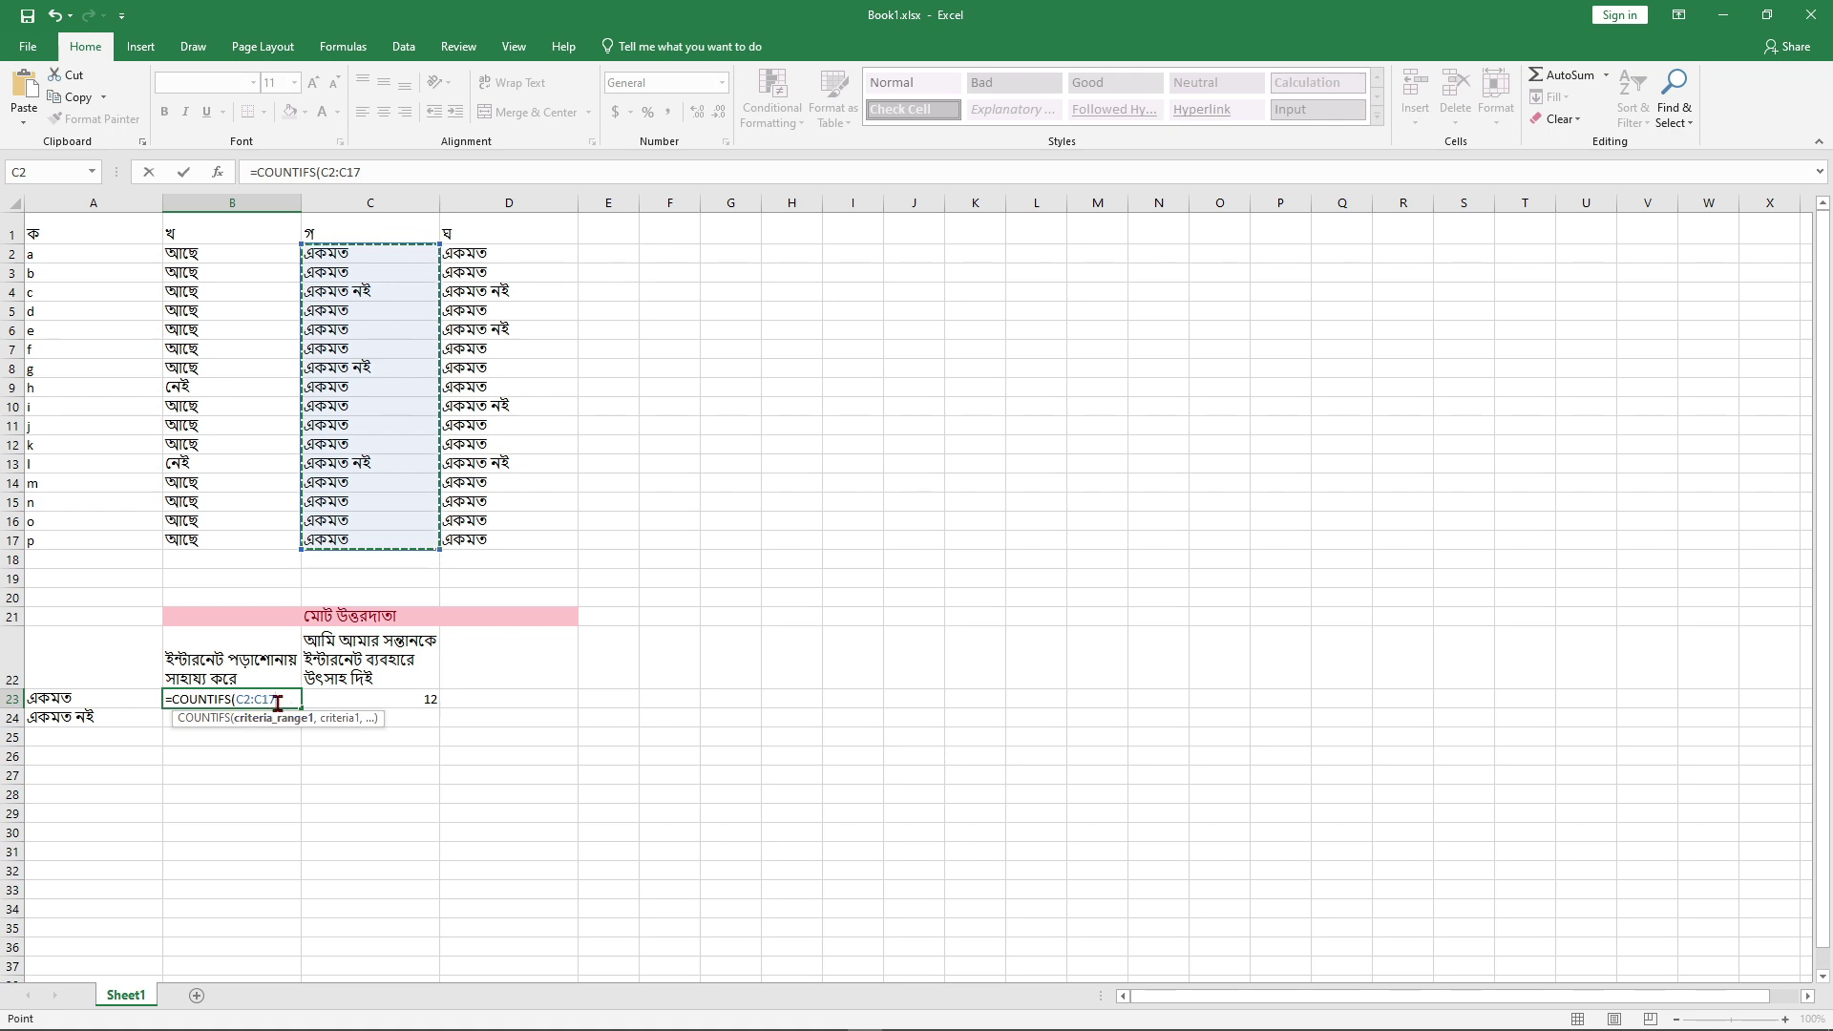
type(",")
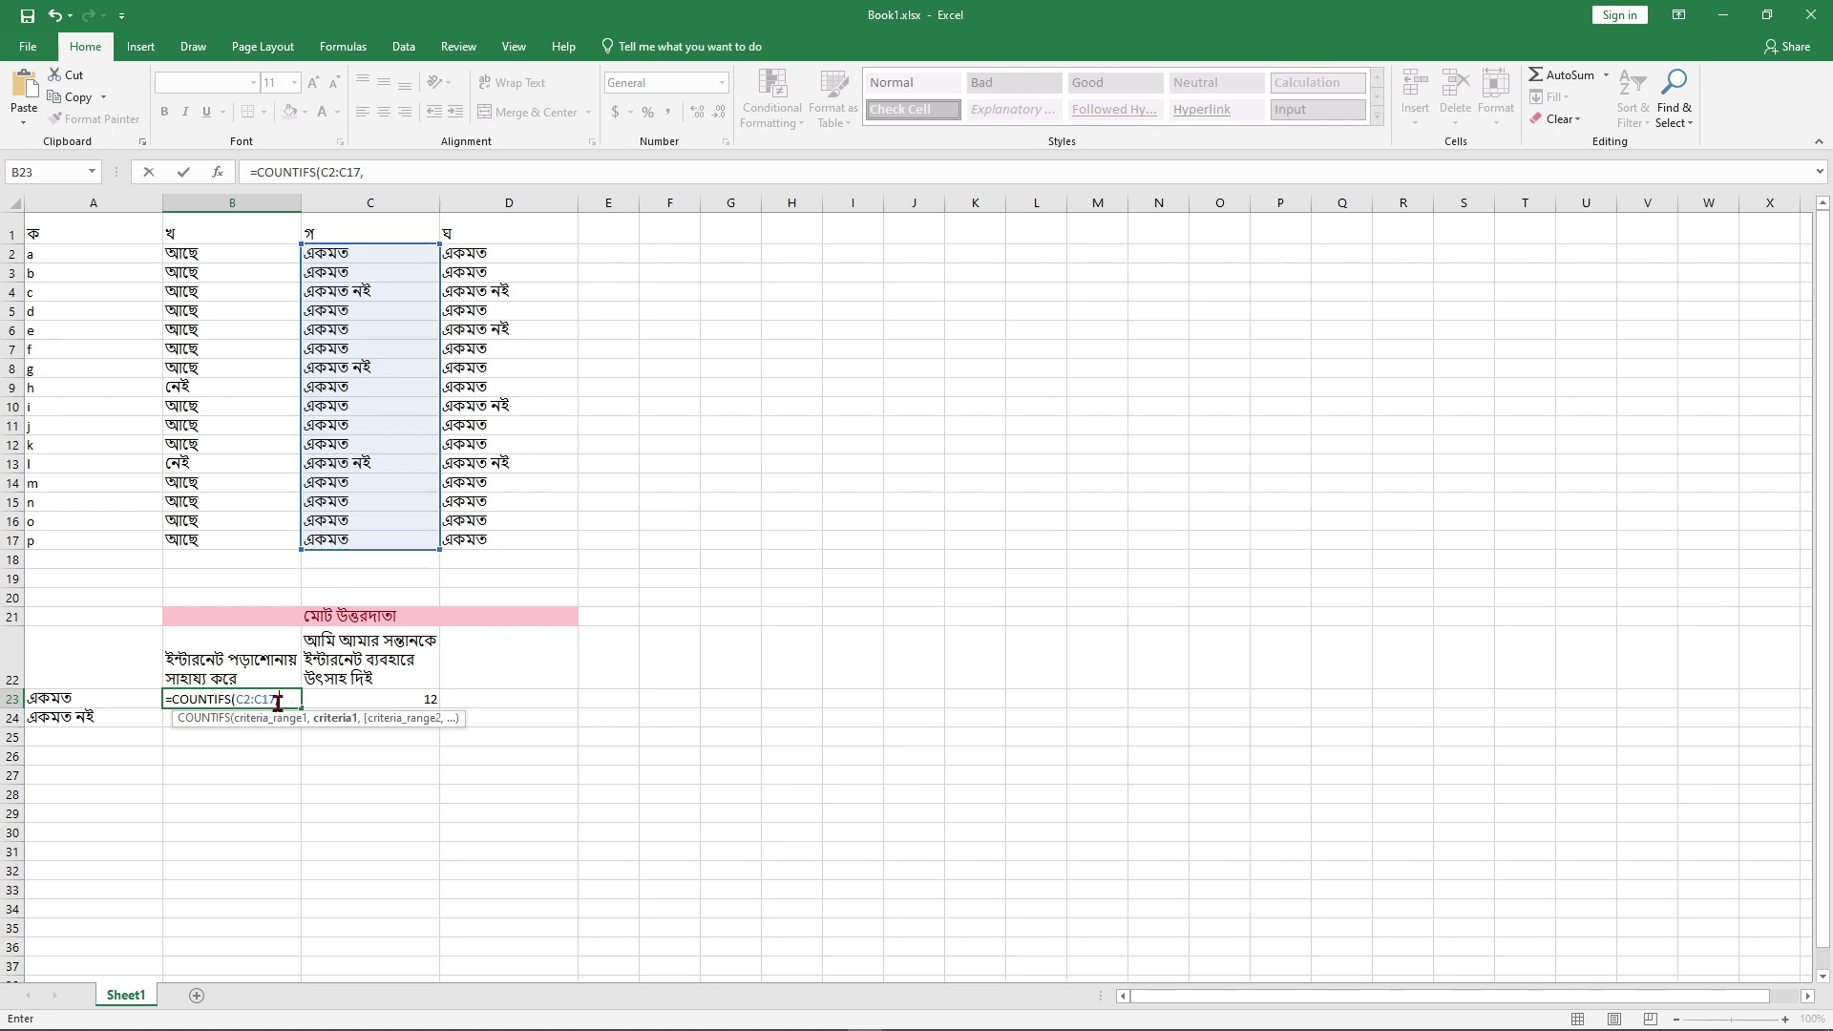
left_click(342, 313)
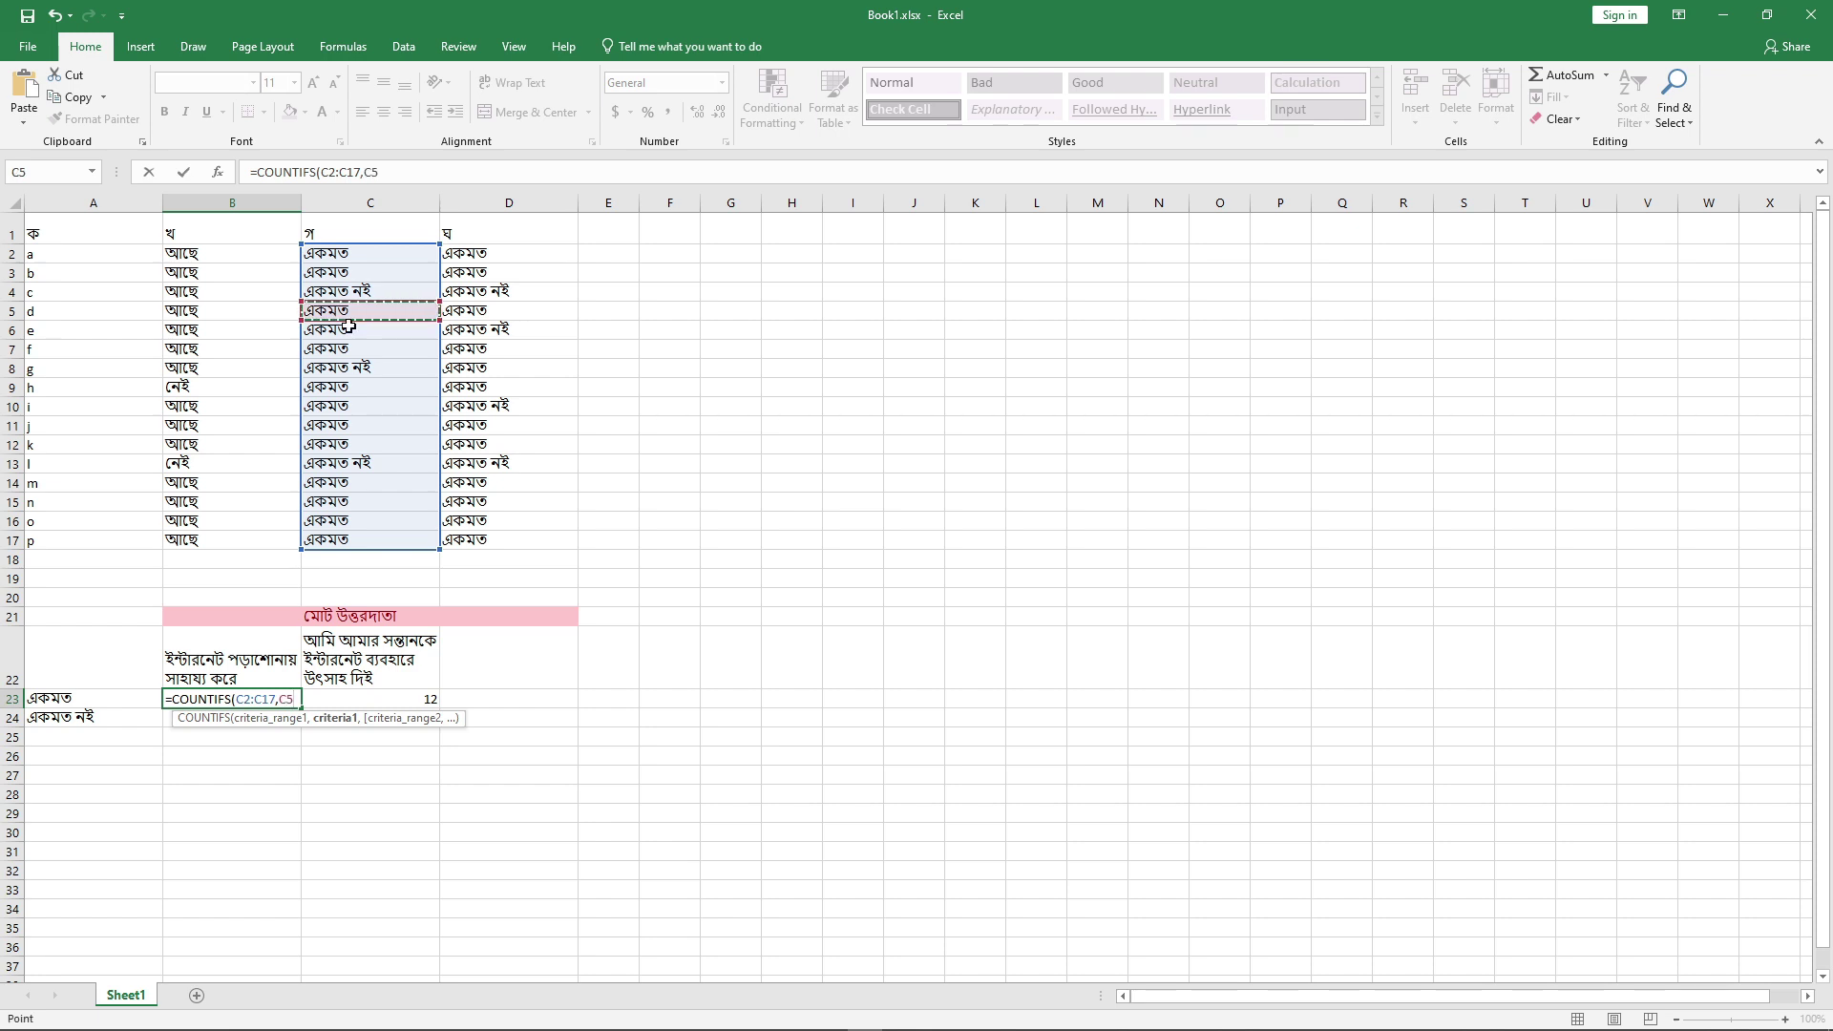
type(")")
key("Return")
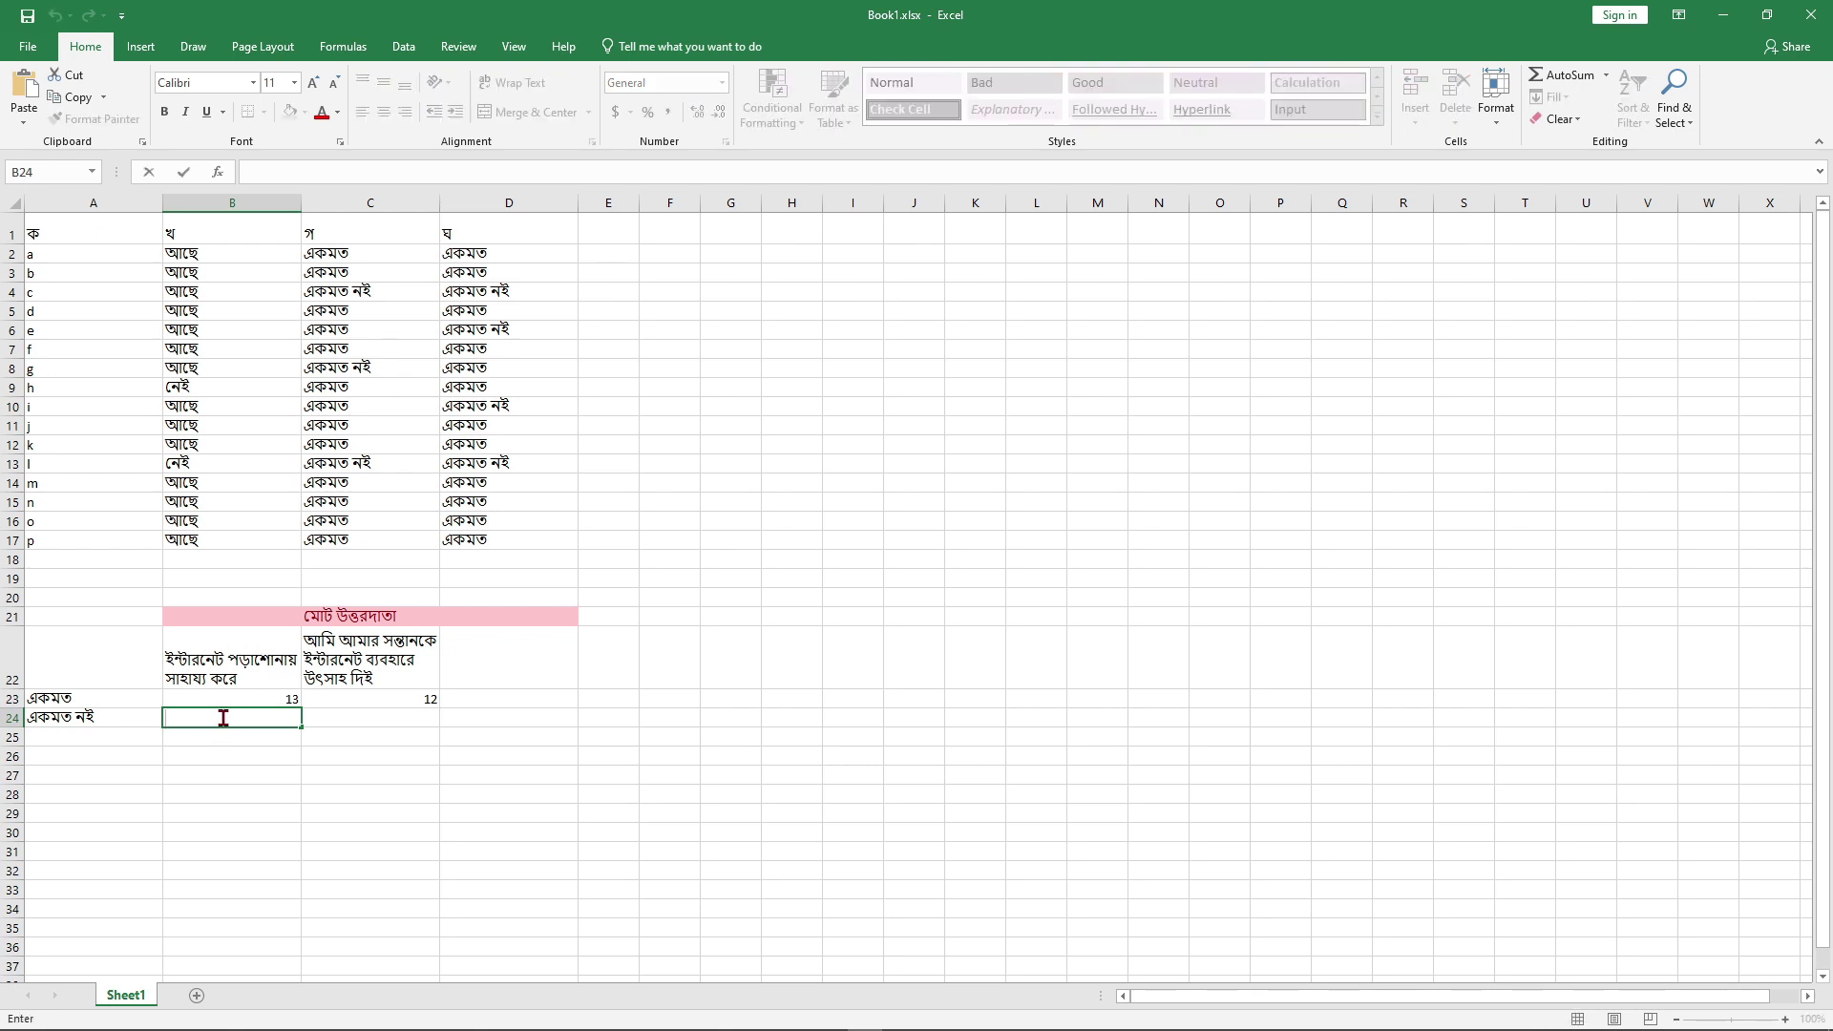
Step: Enter =COUNTIFS(C2:C17,C8) in cell B24 to count the একমত নই answers to the first question
type("=CO")
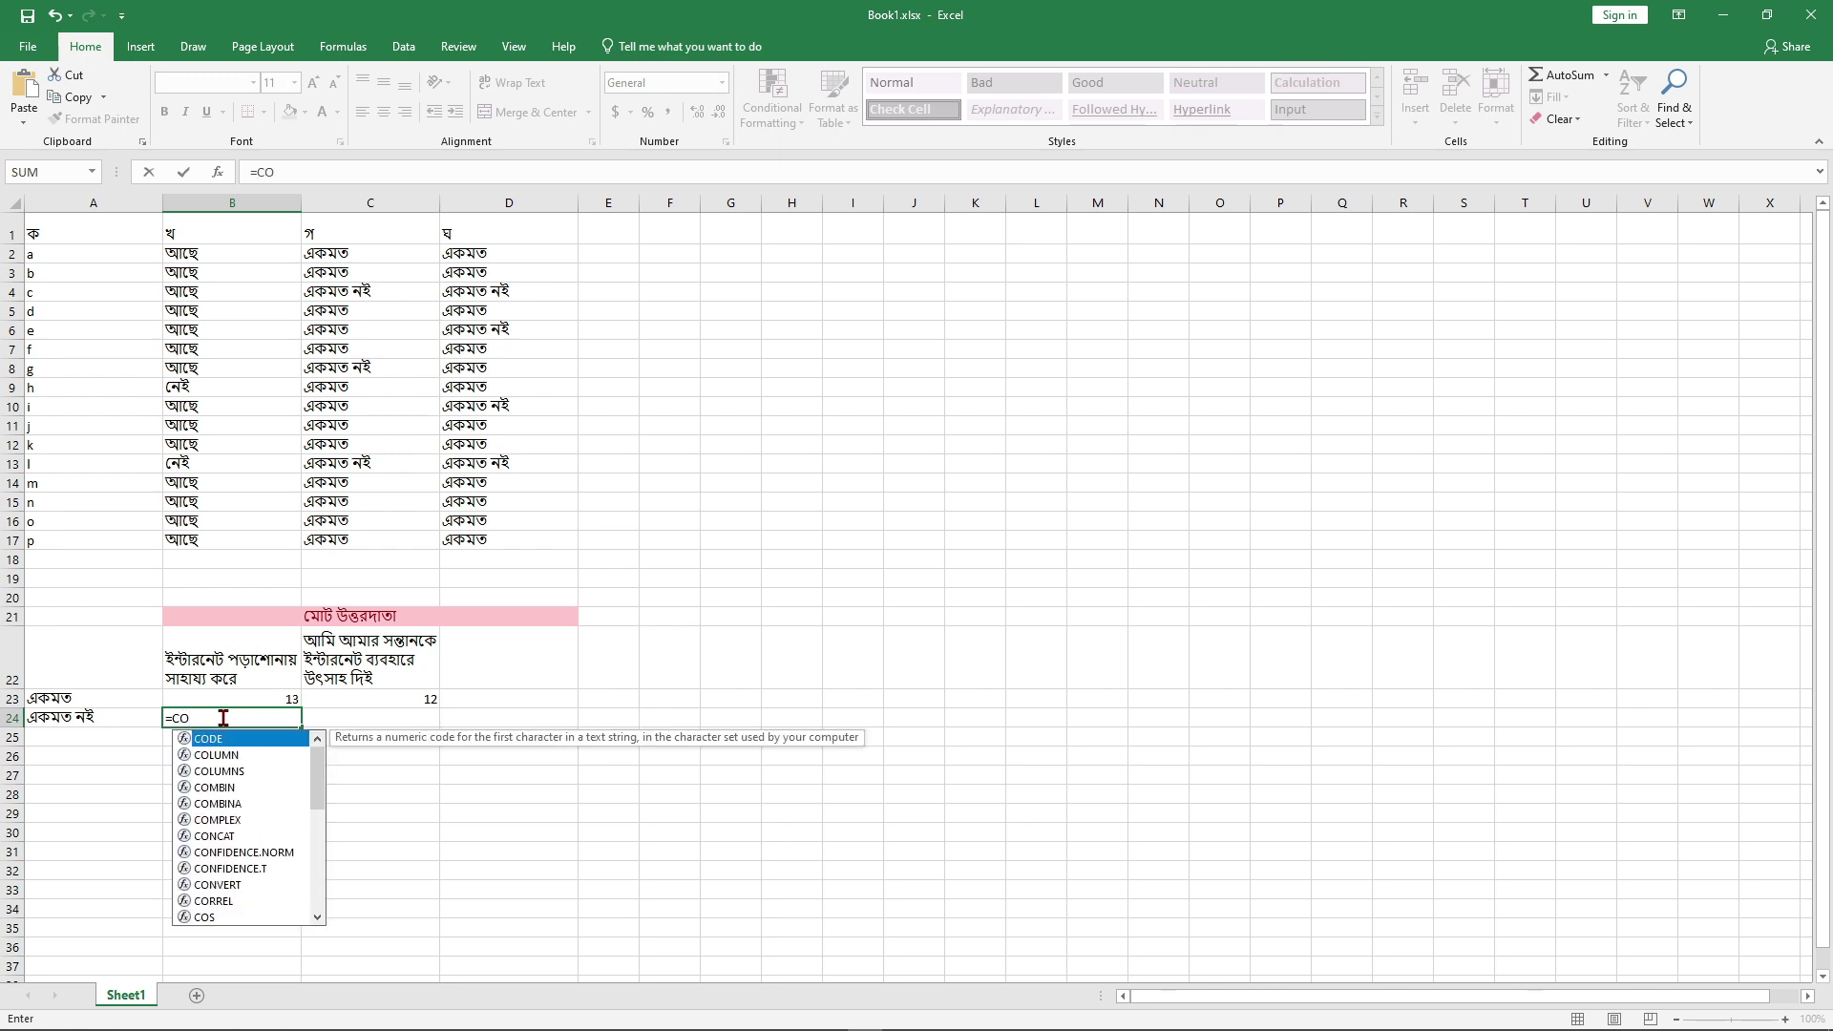
type("UNTI")
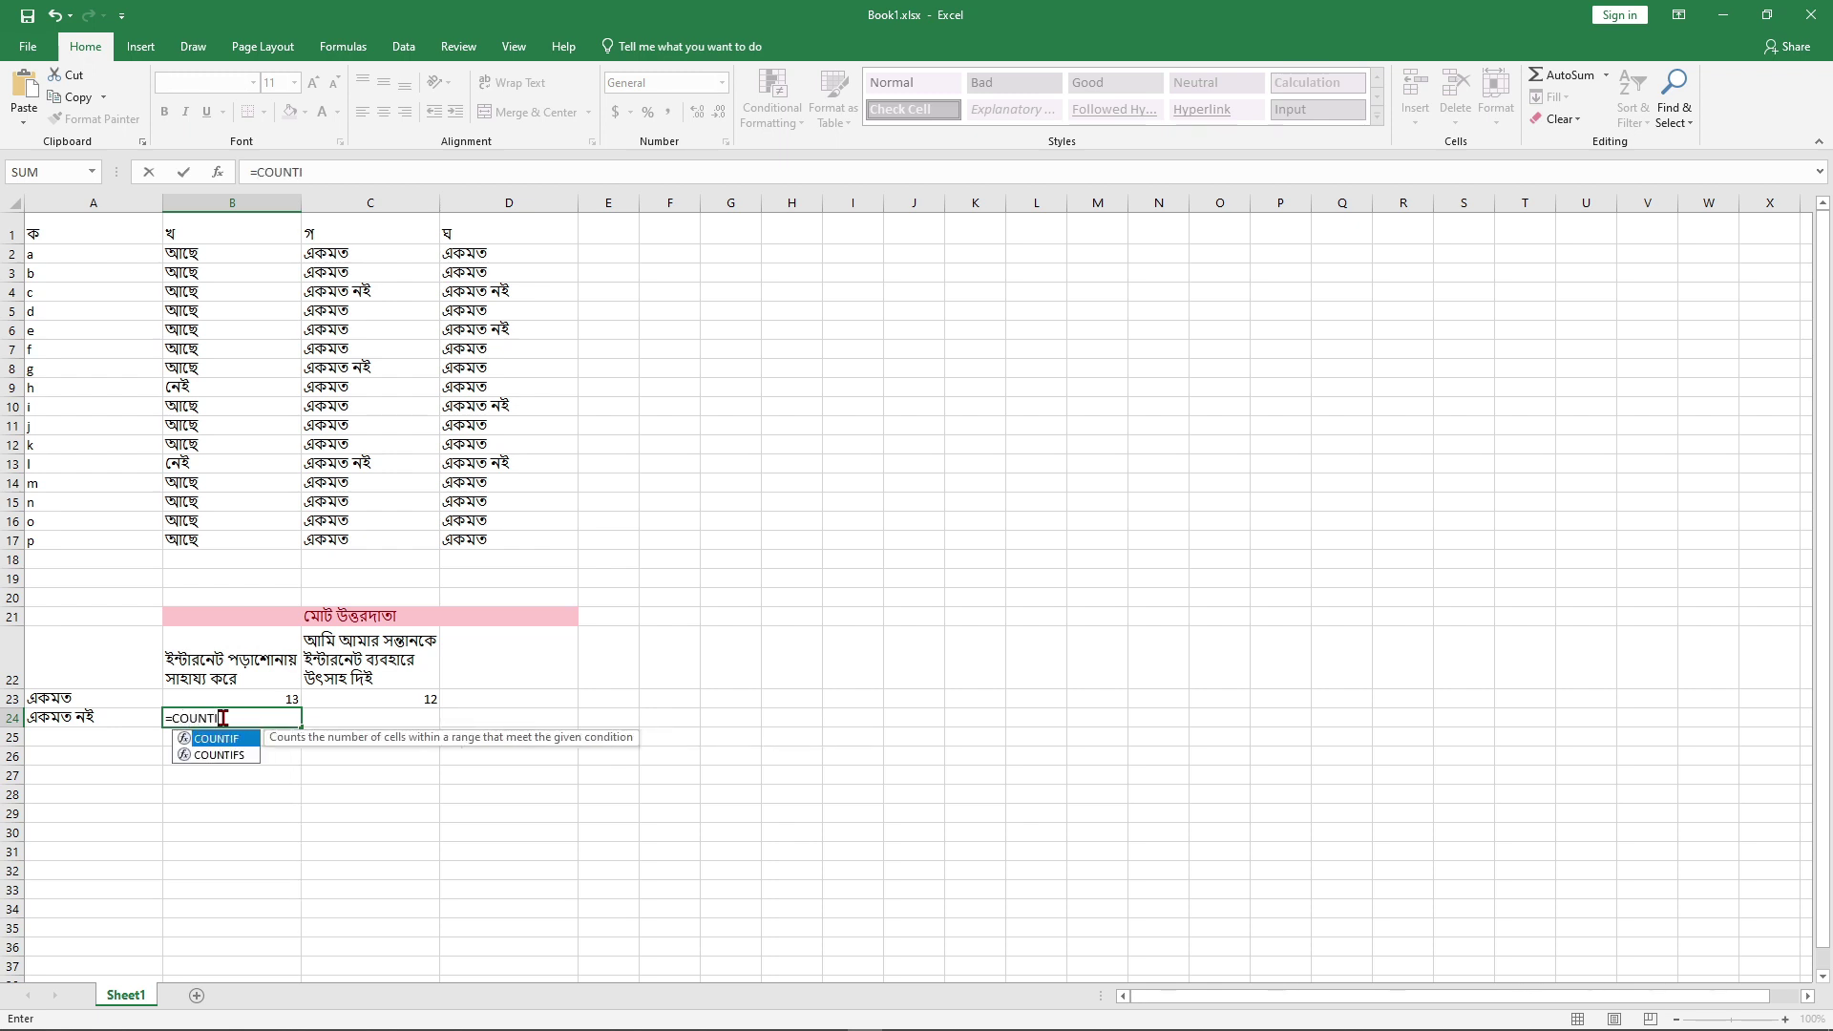
type("FS(")
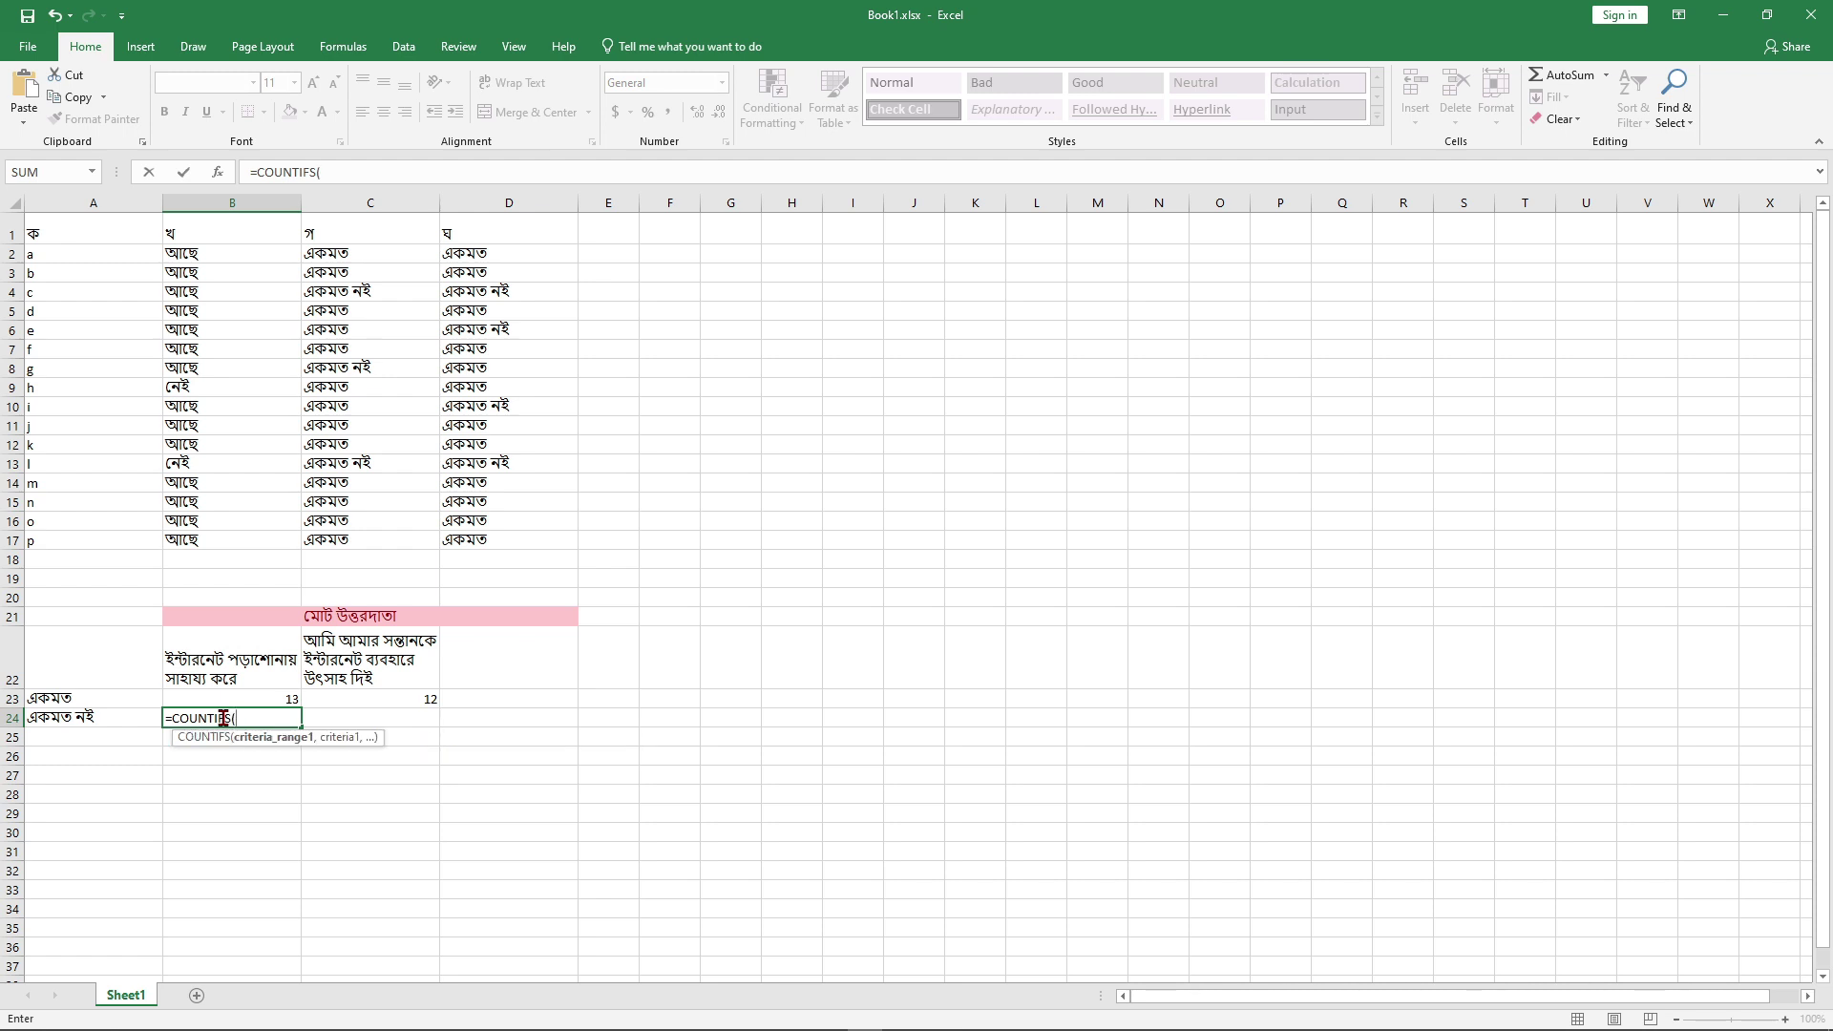
left_click_drag(307, 253, 400, 549)
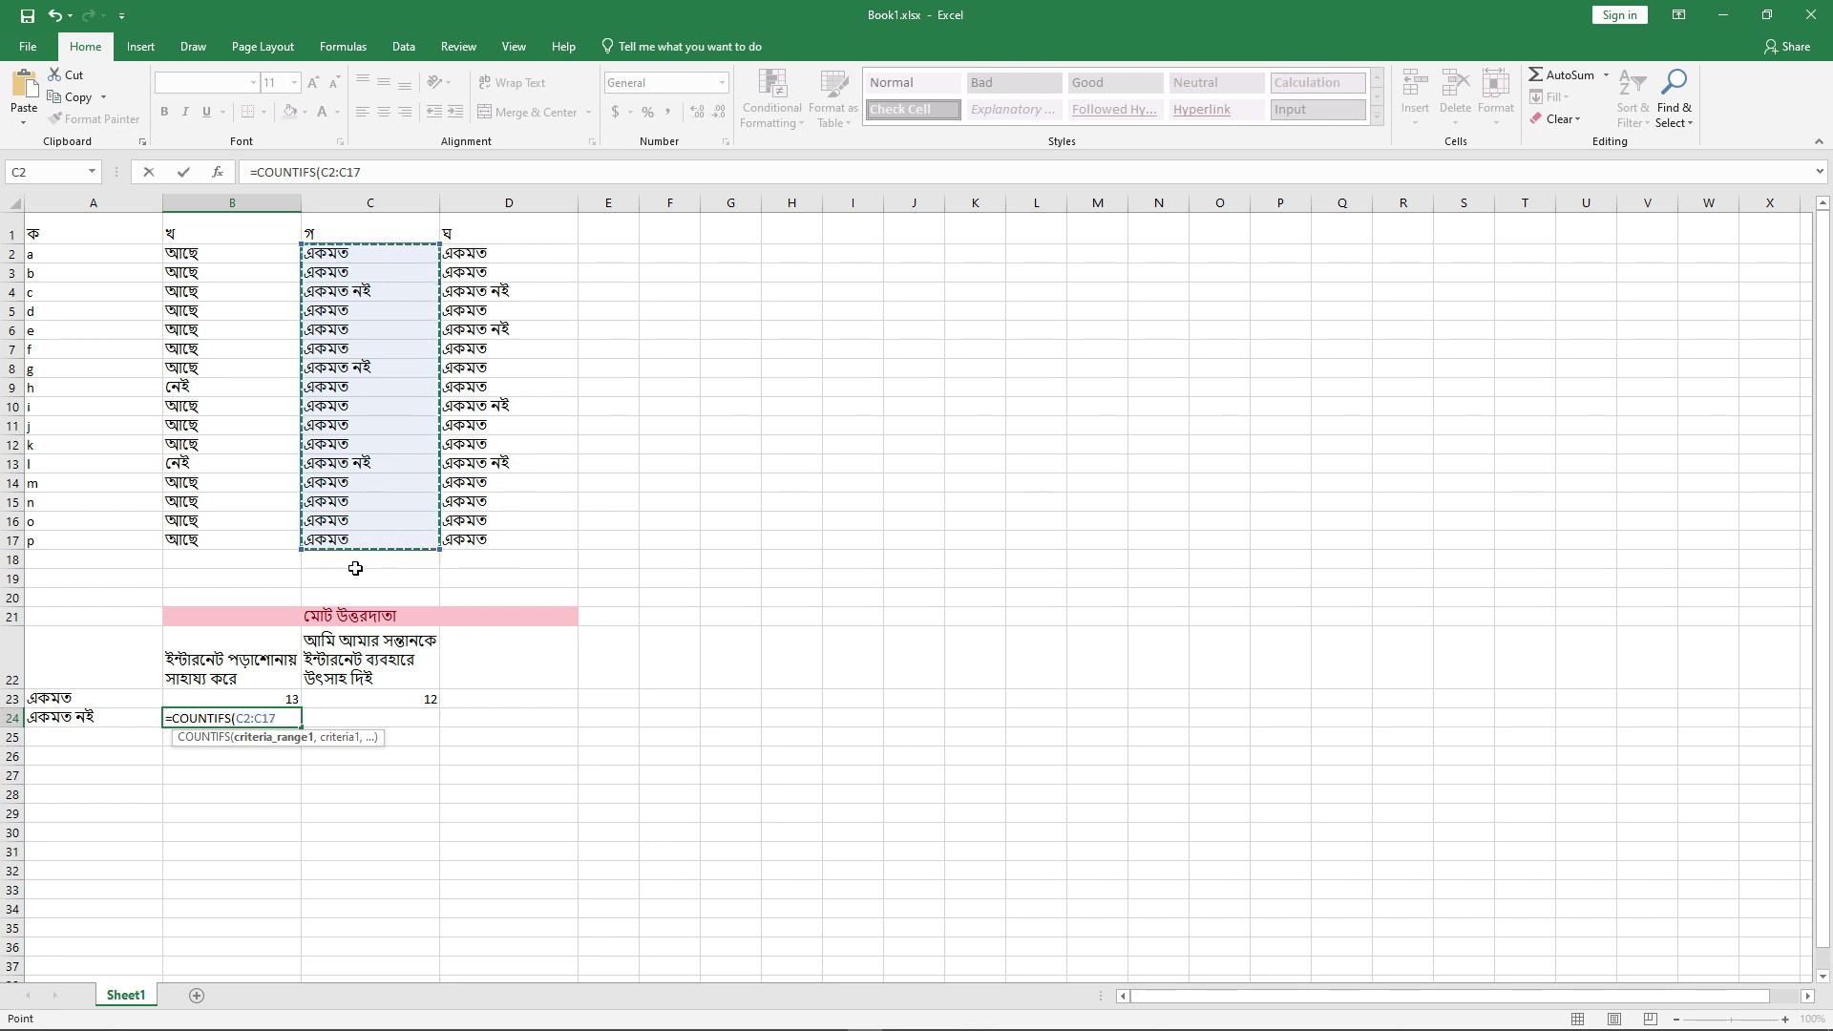
type(",")
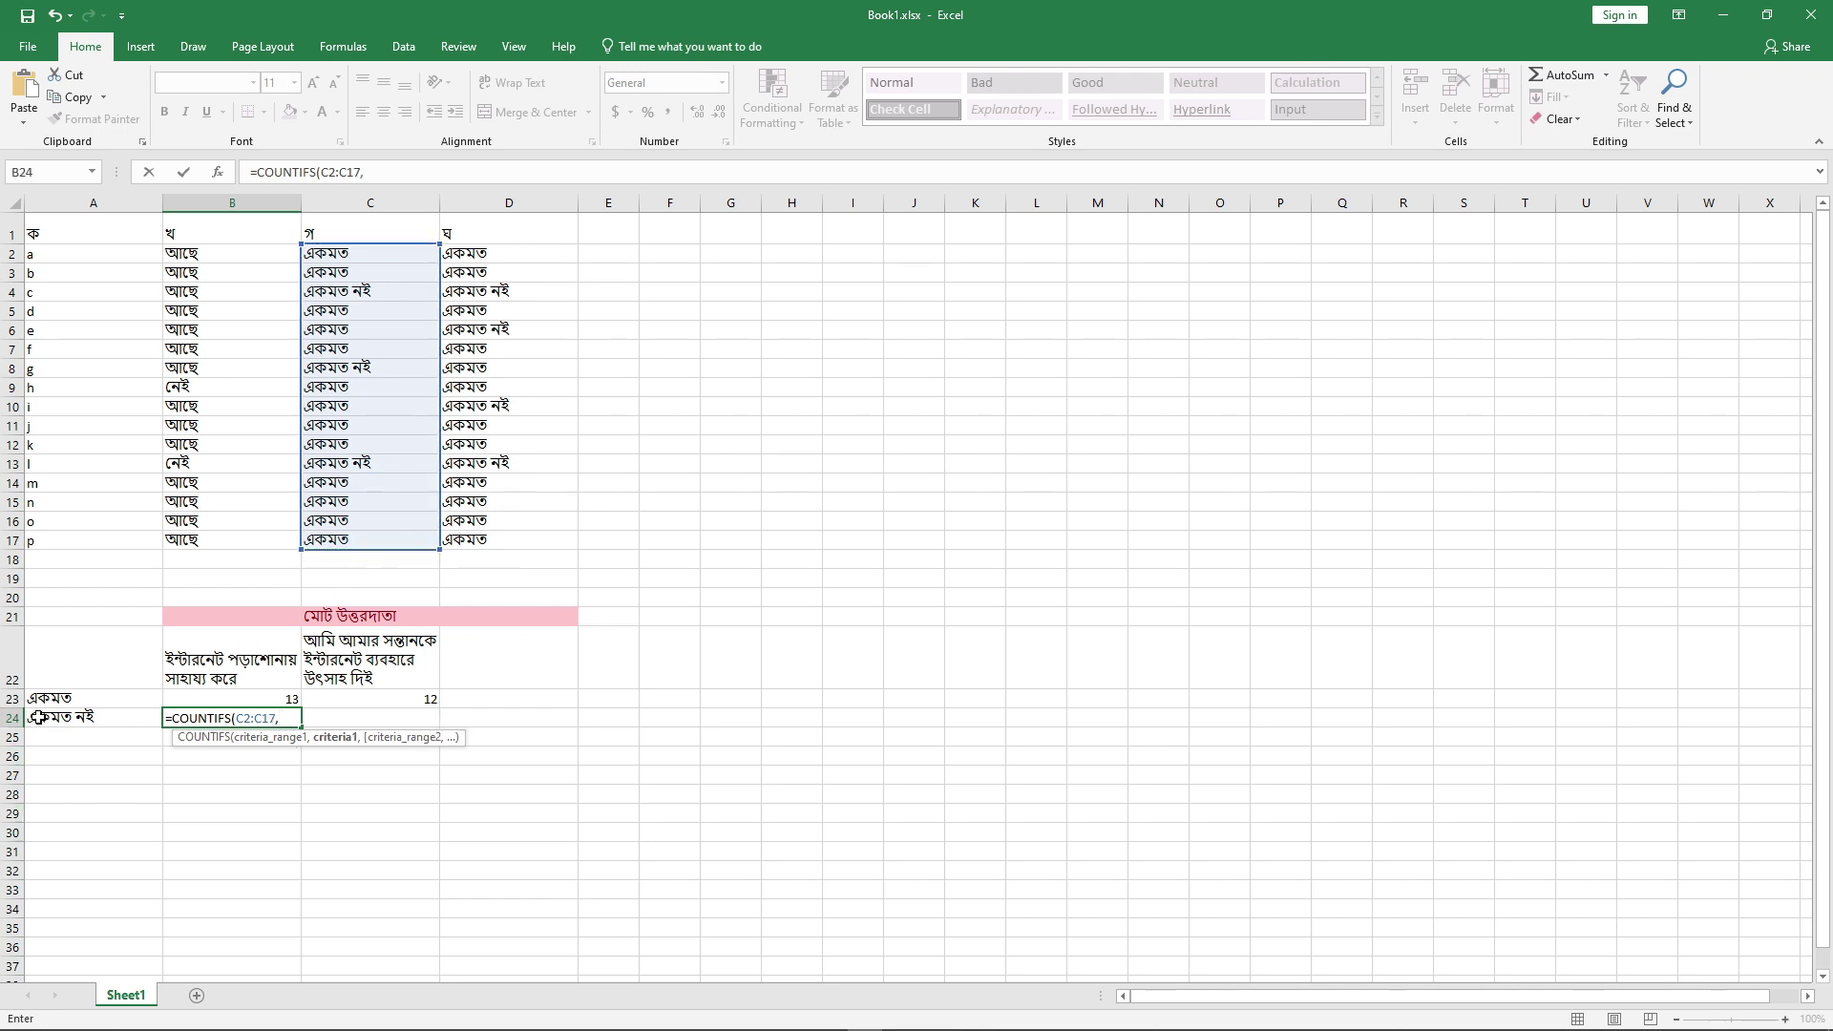
left_click(362, 369)
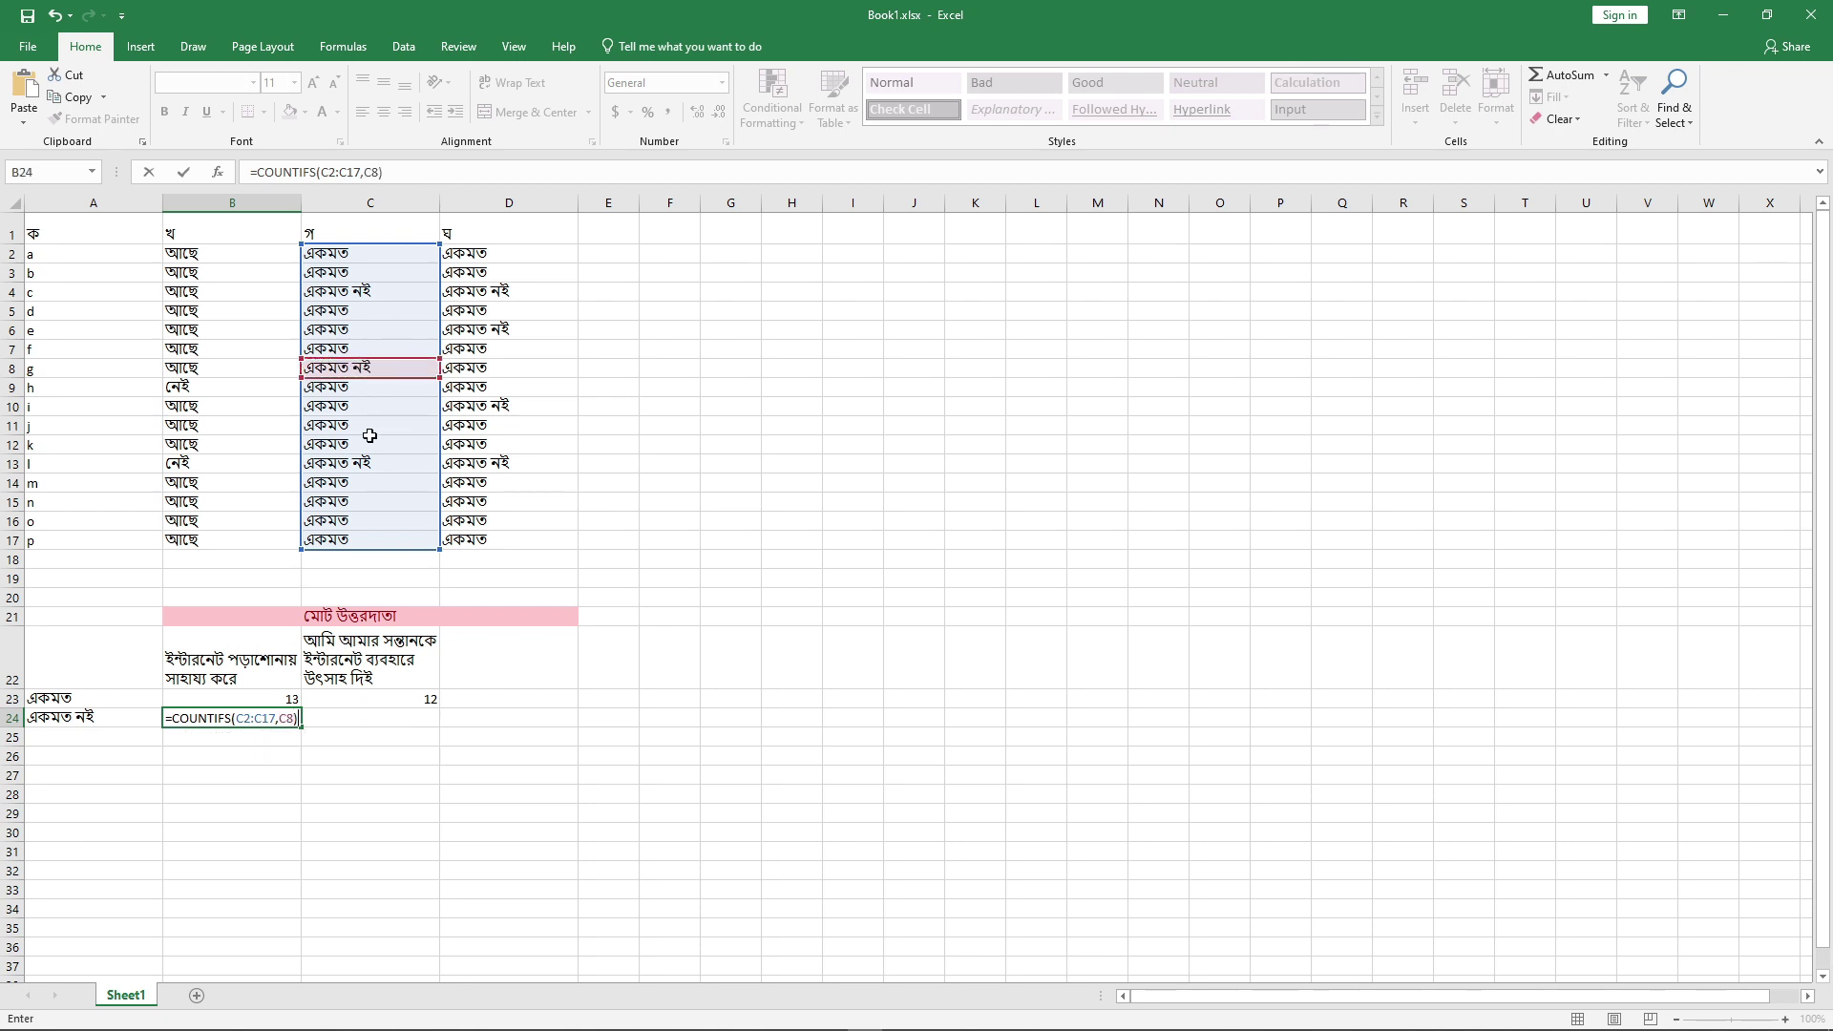
key("Return")
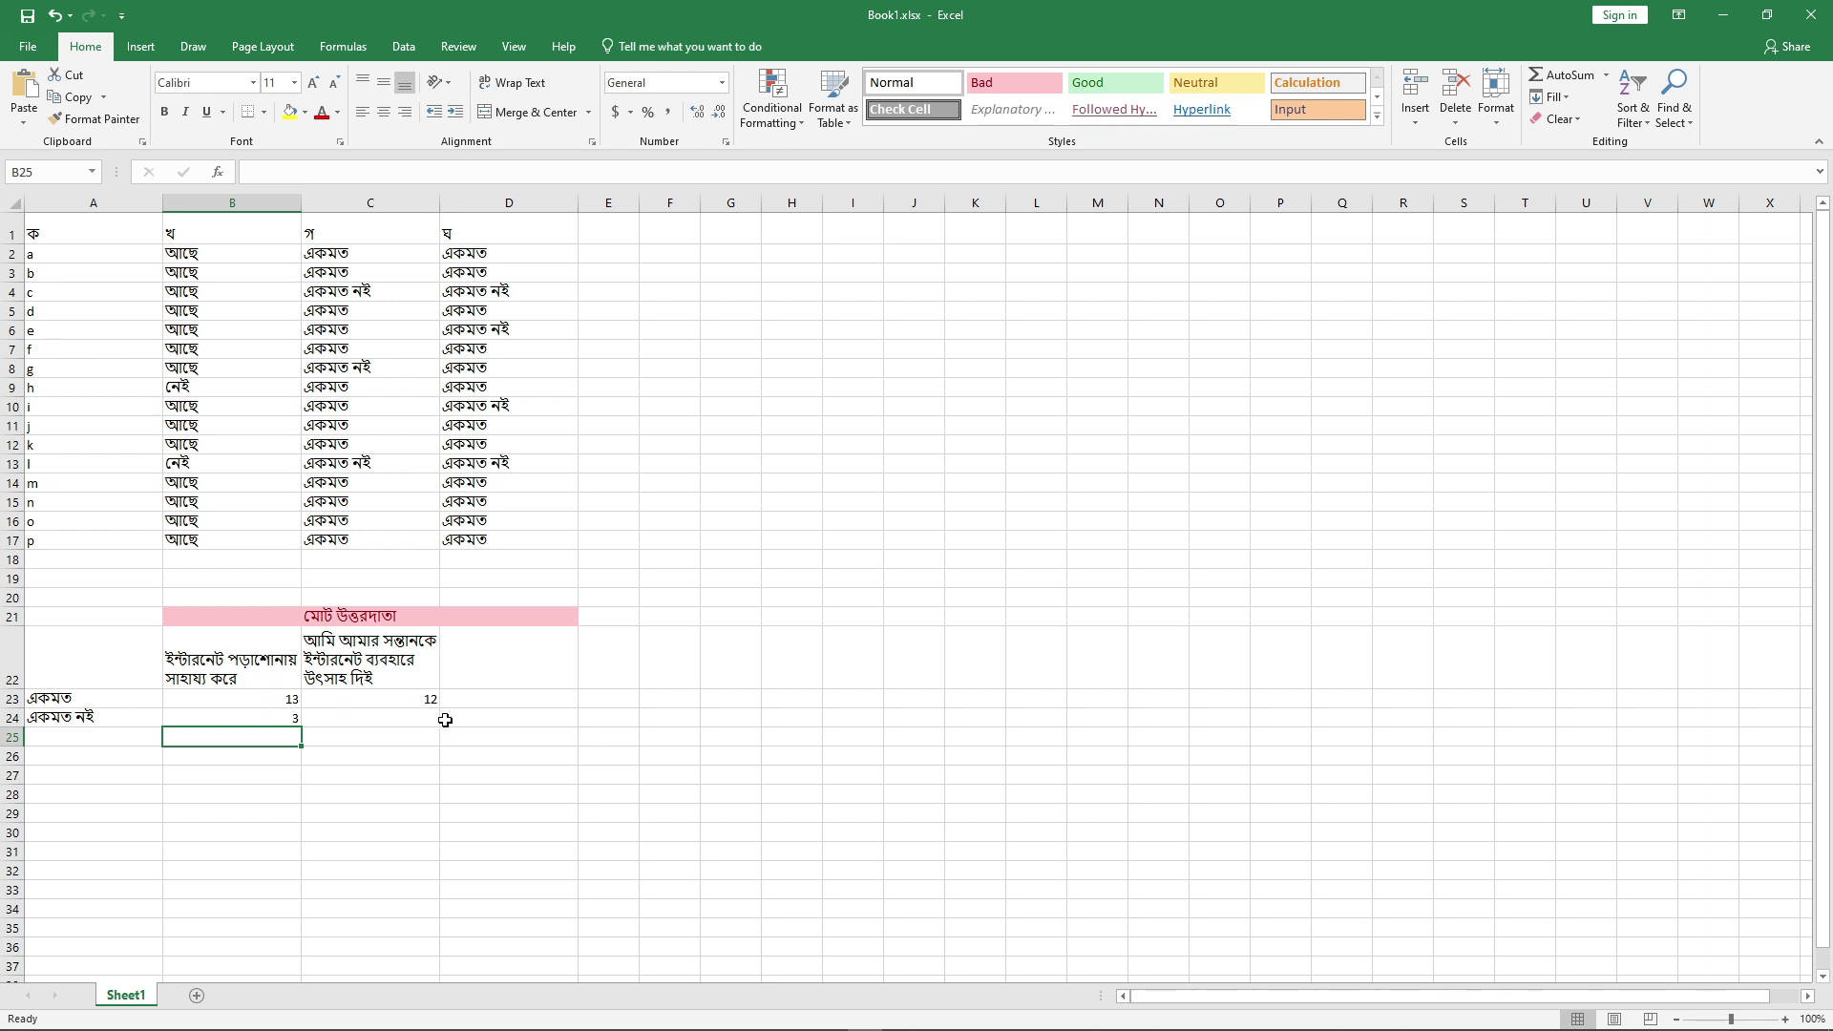
Step: Calculate the একমত percentage for the first question in cell D23 with =B23/16*100
left_click(600, 700)
left_click(497, 696)
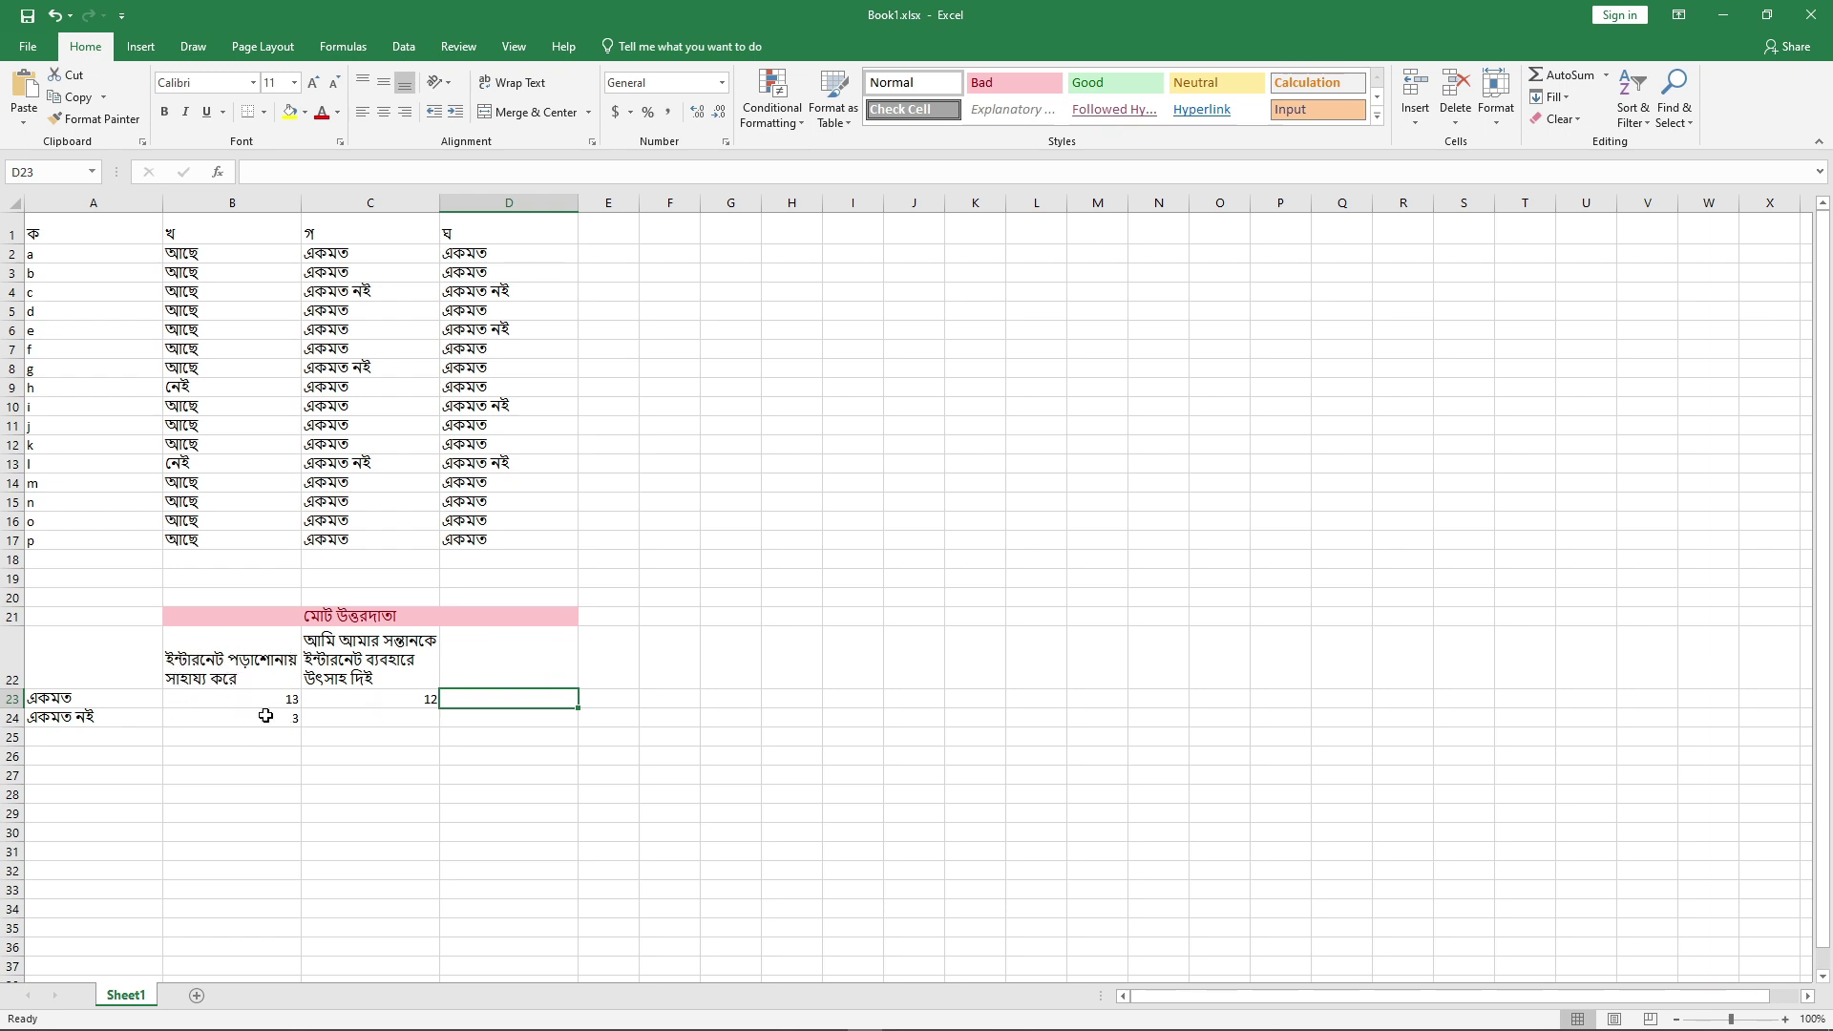
double_click(484, 699)
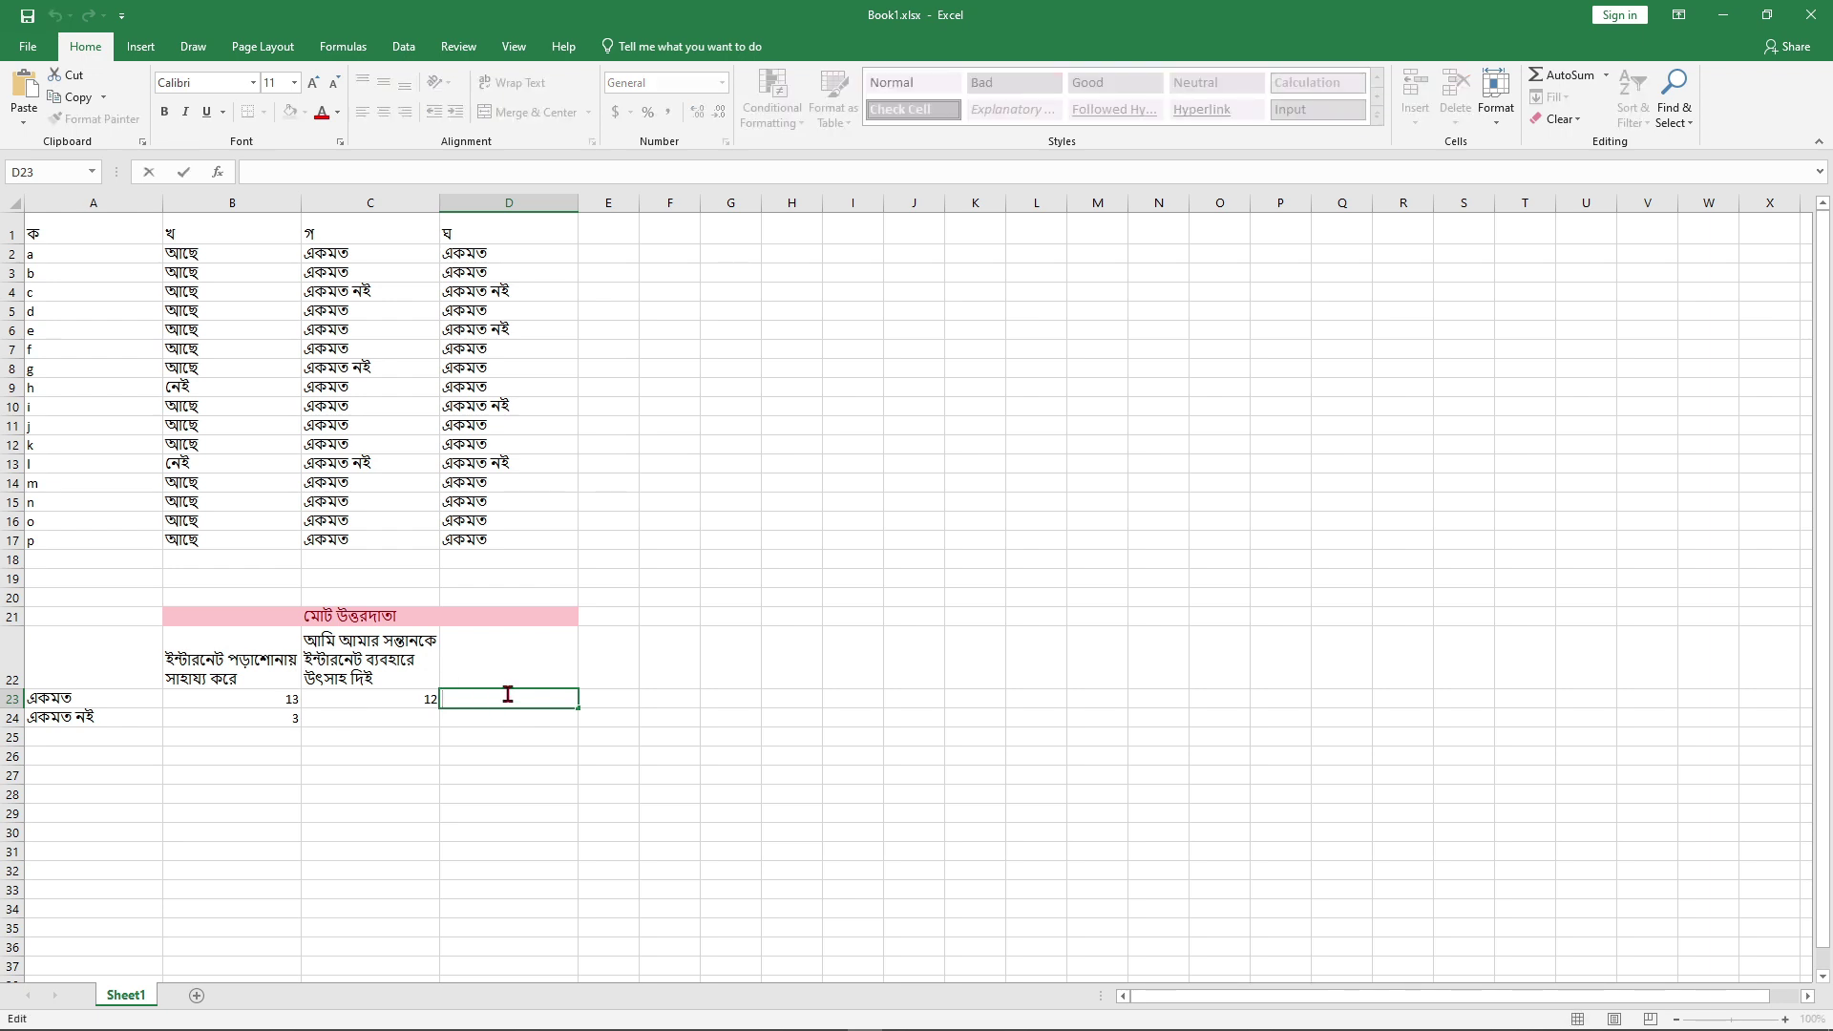
type("=")
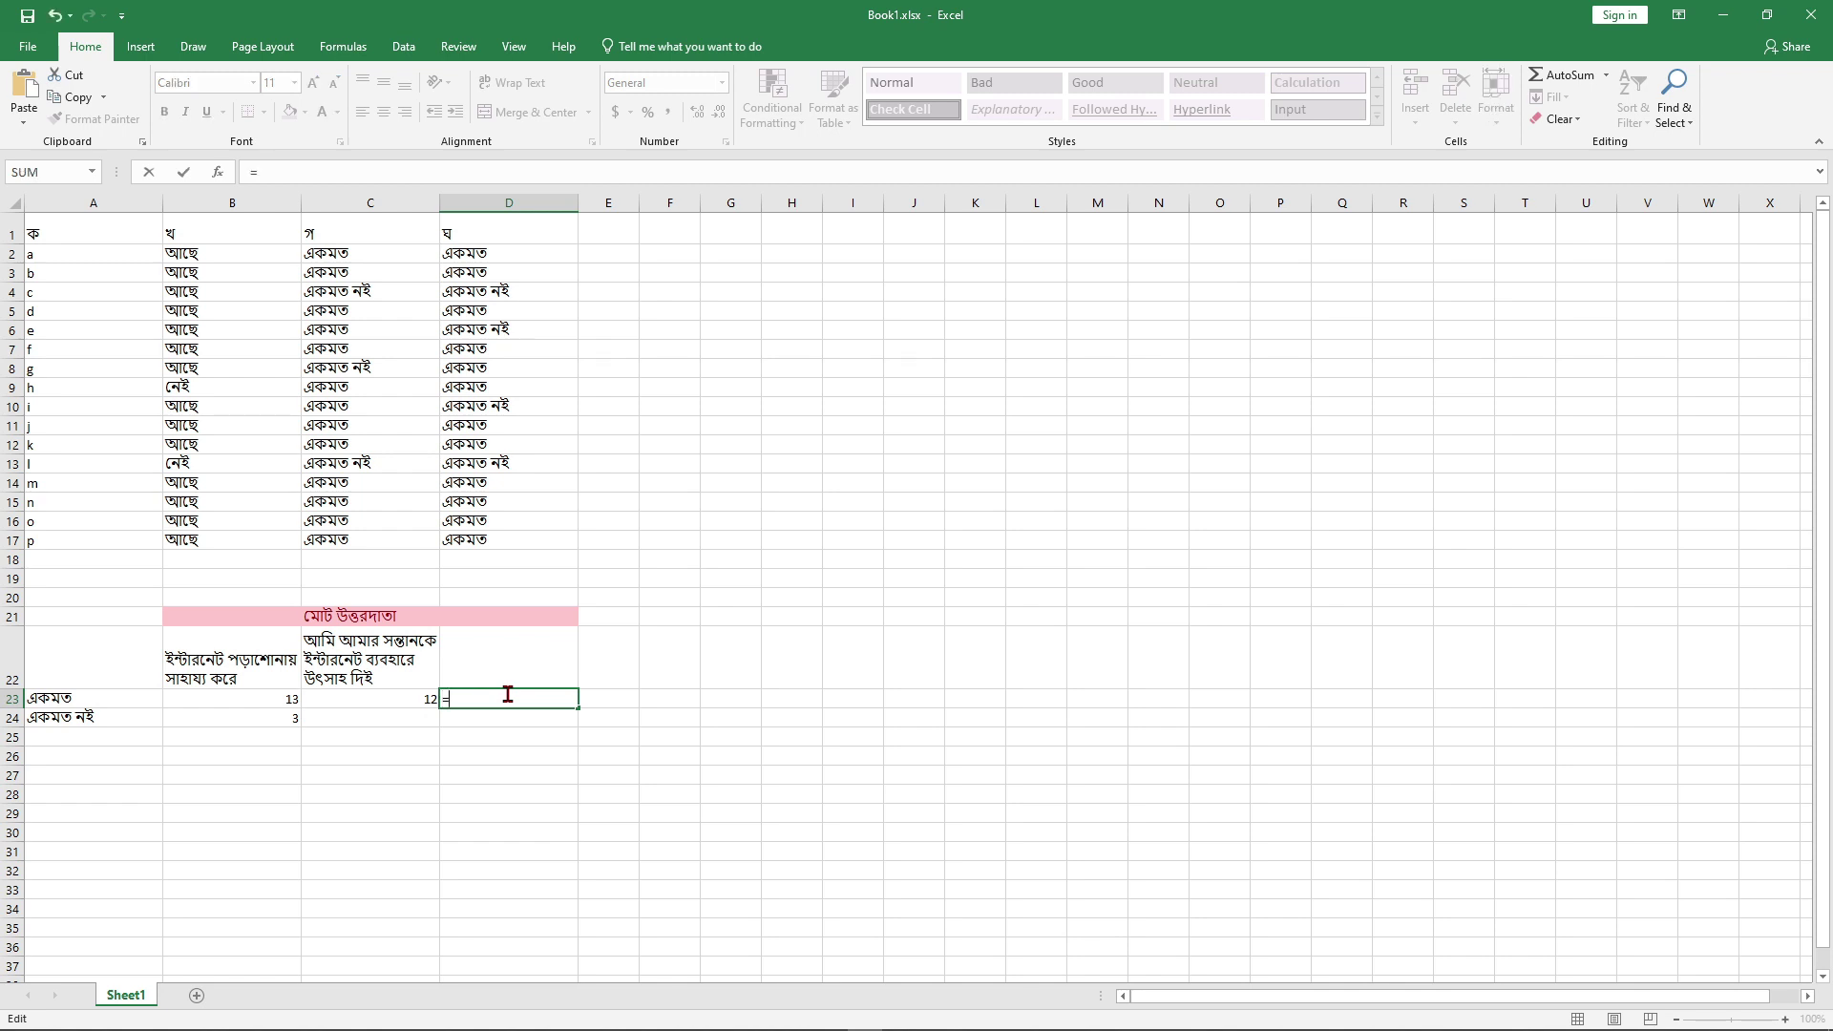
left_click(278, 698)
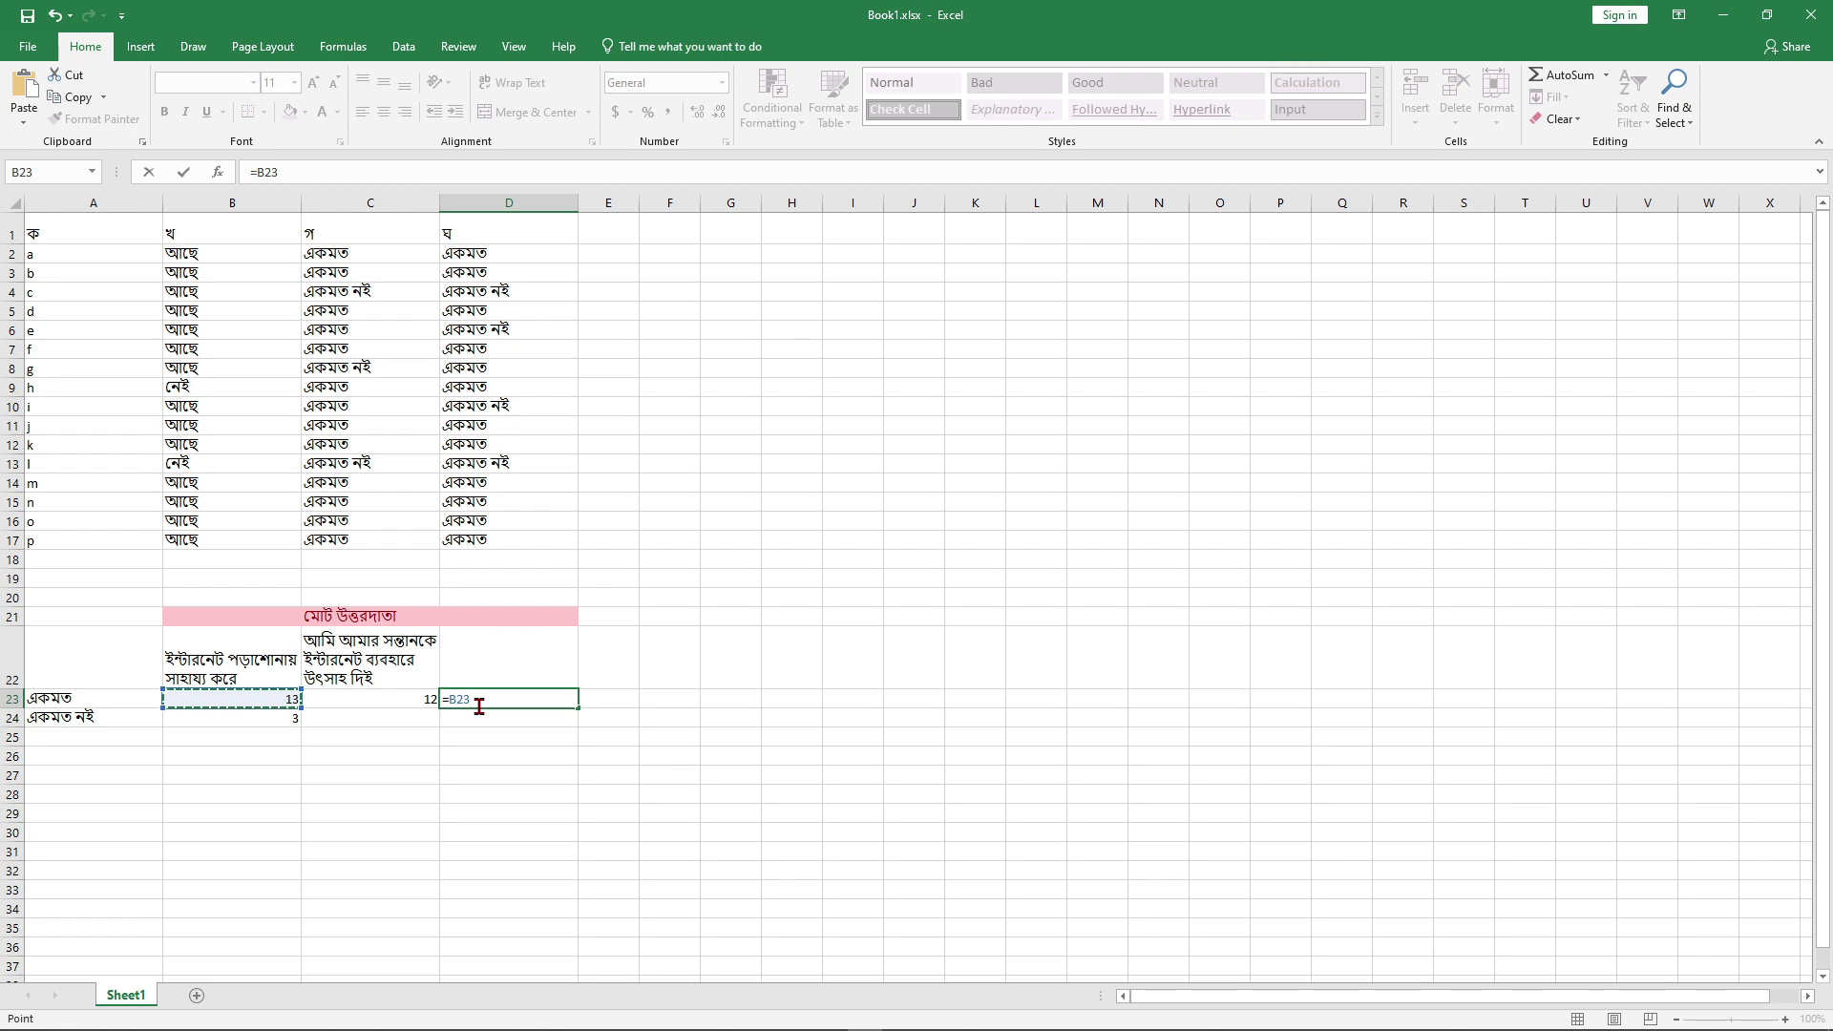
type("/16*")
type("100")
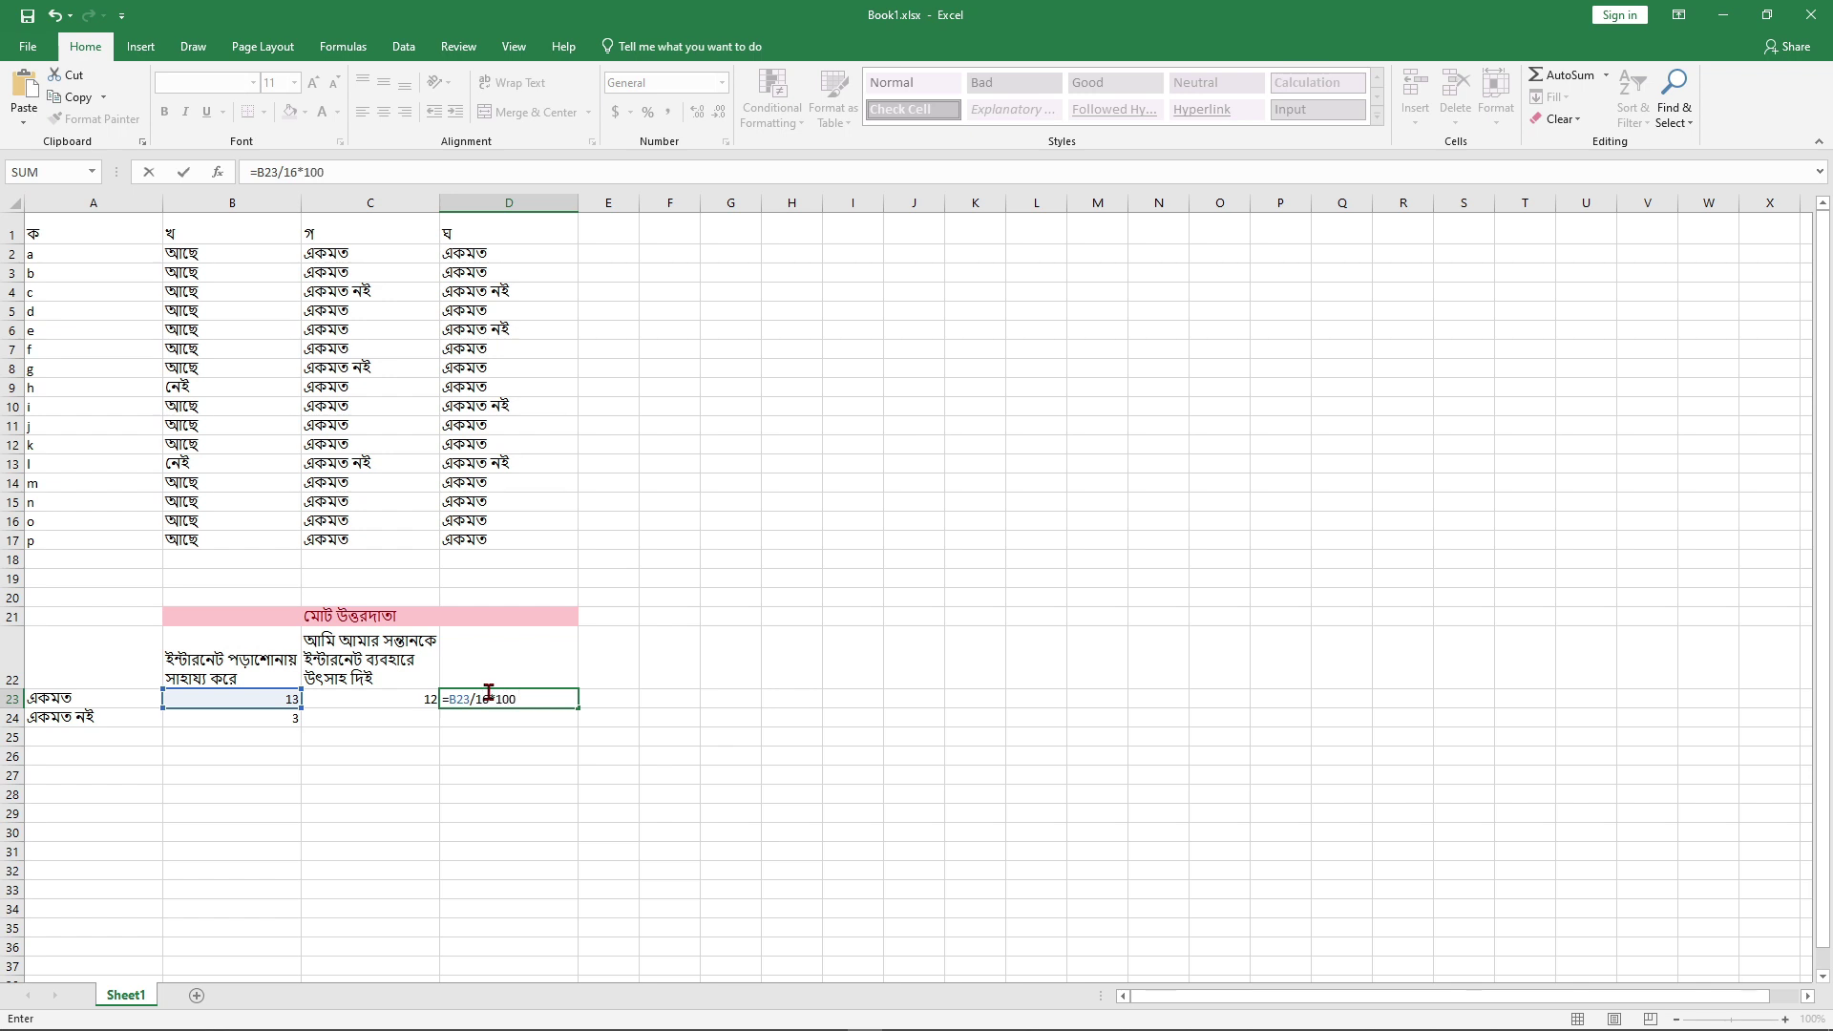
key("Return")
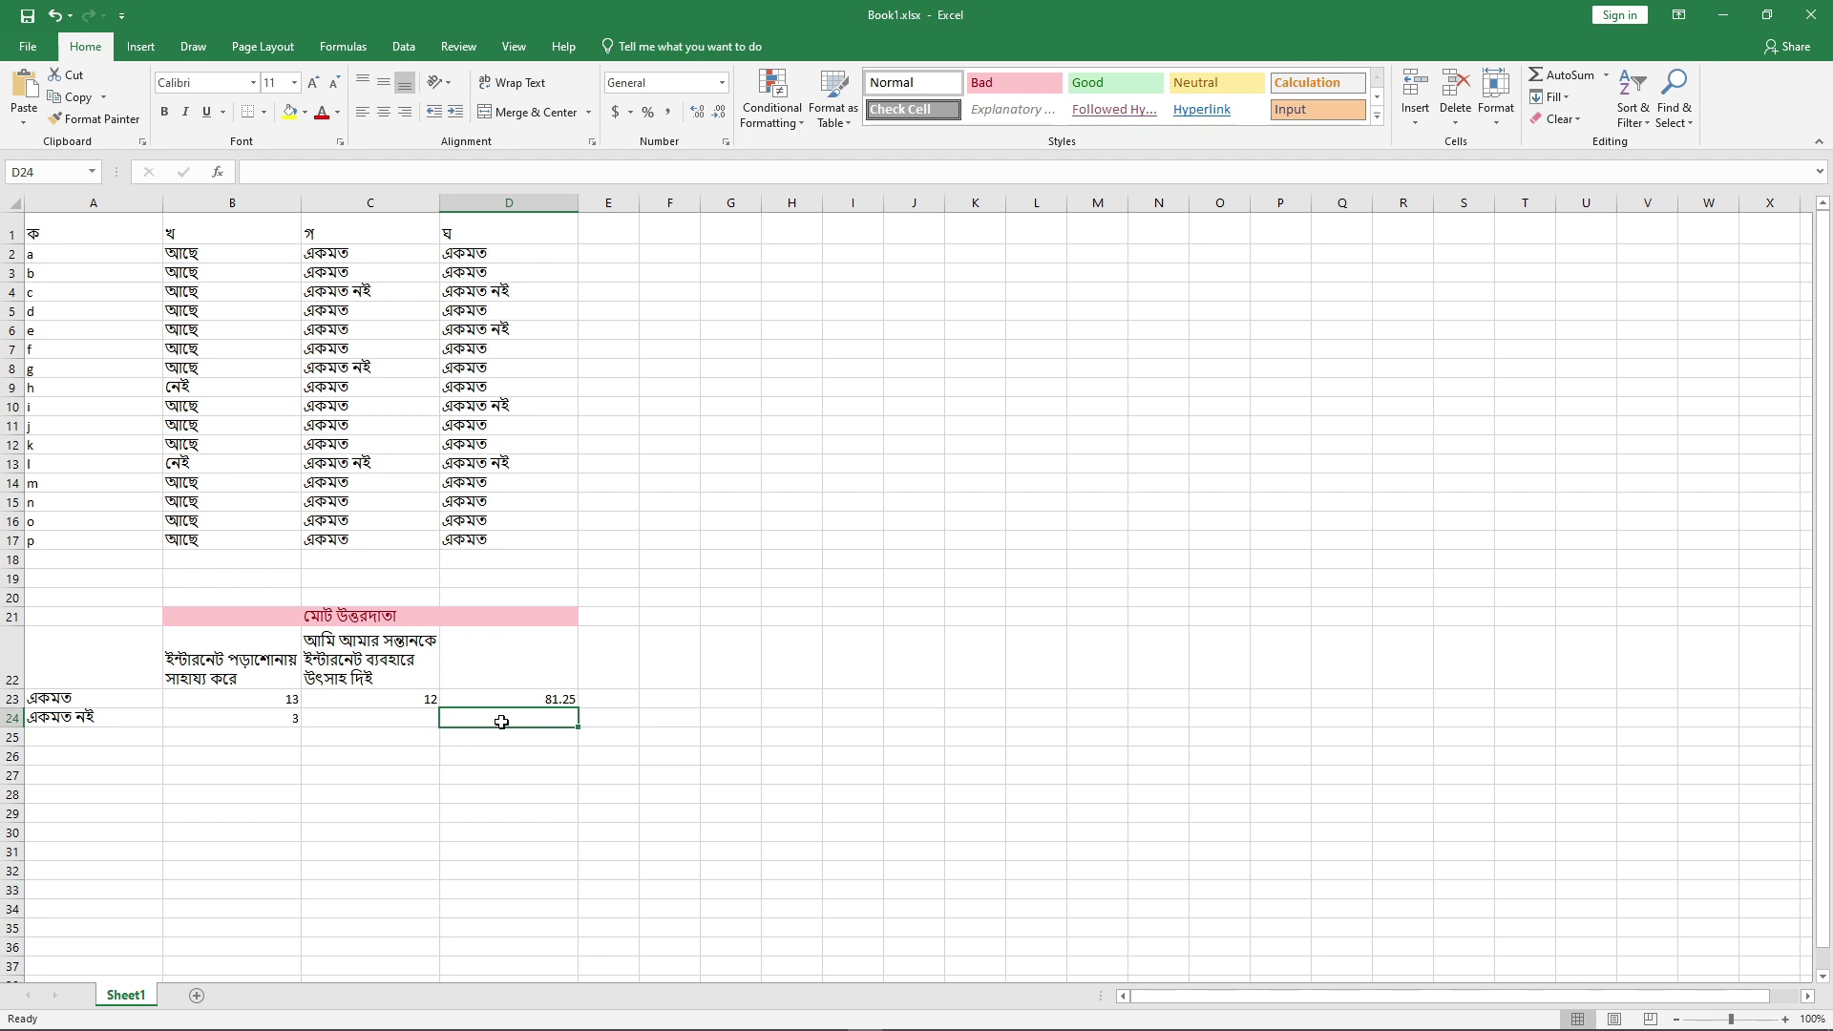
Step: Calculate the একমত নই percentage for the first question in cell D24 with =B24/16*100
type("=")
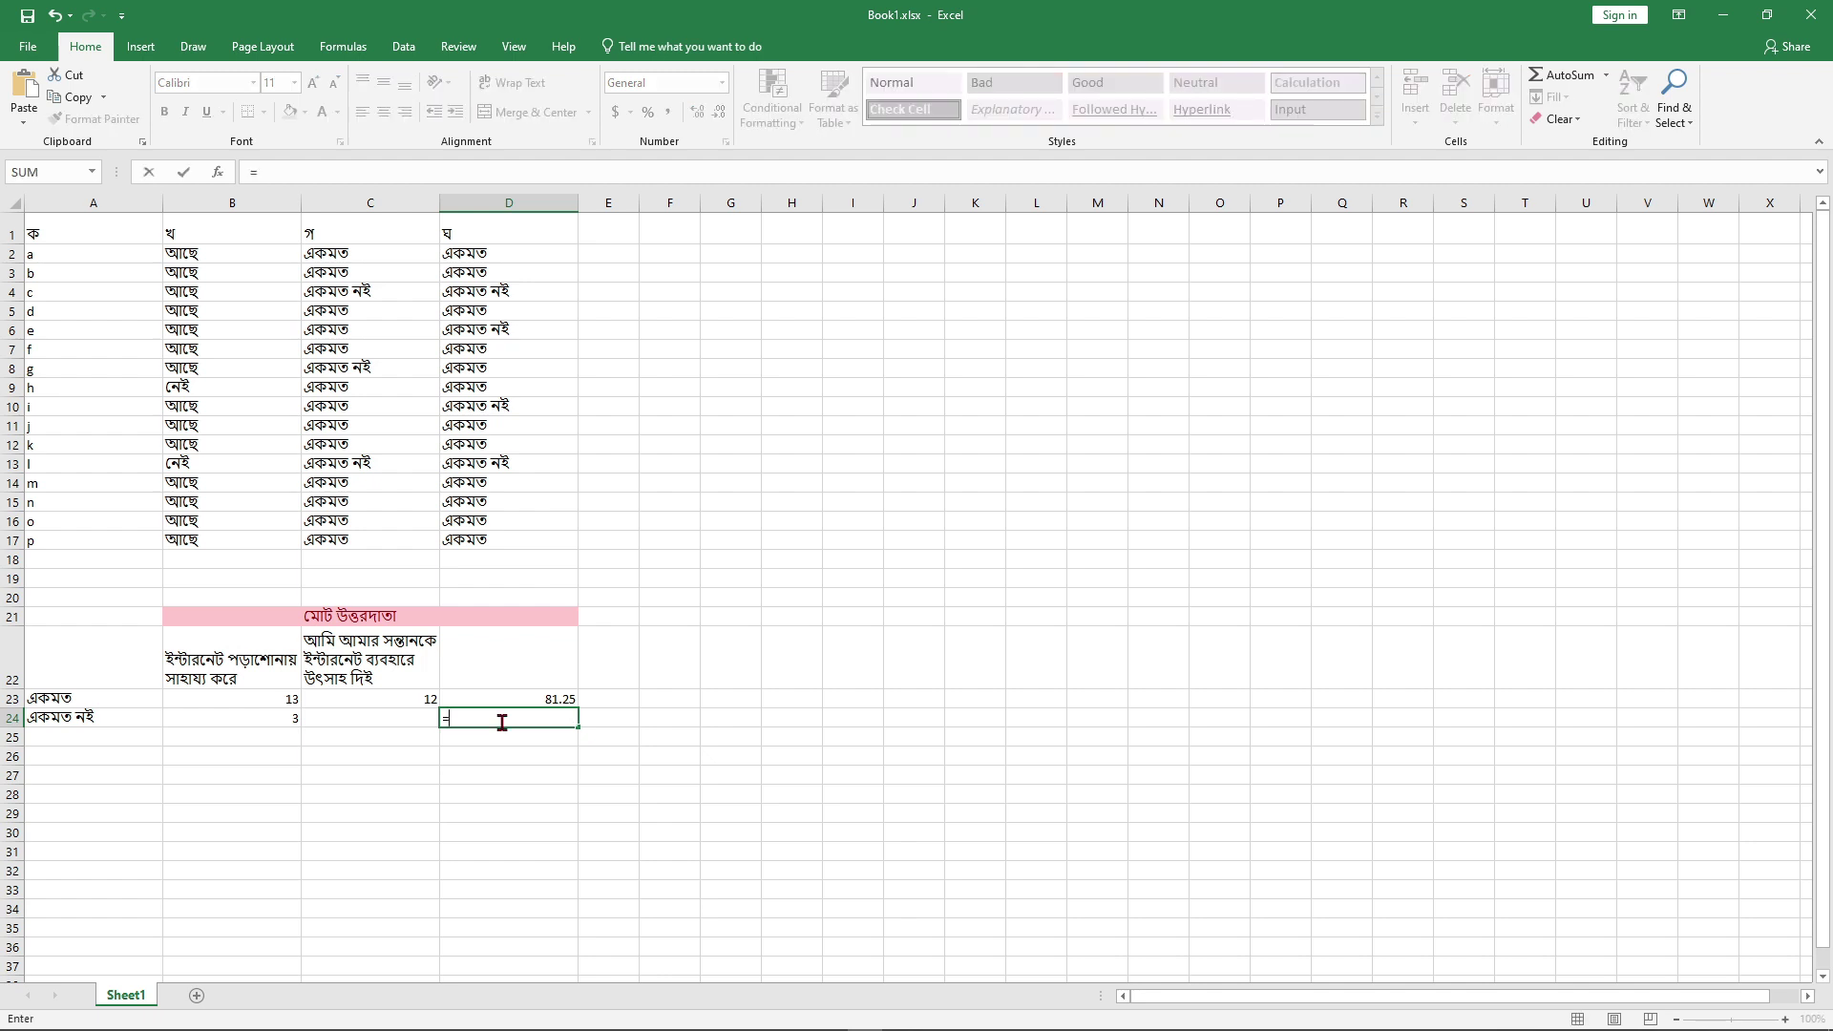
left_click(215, 723)
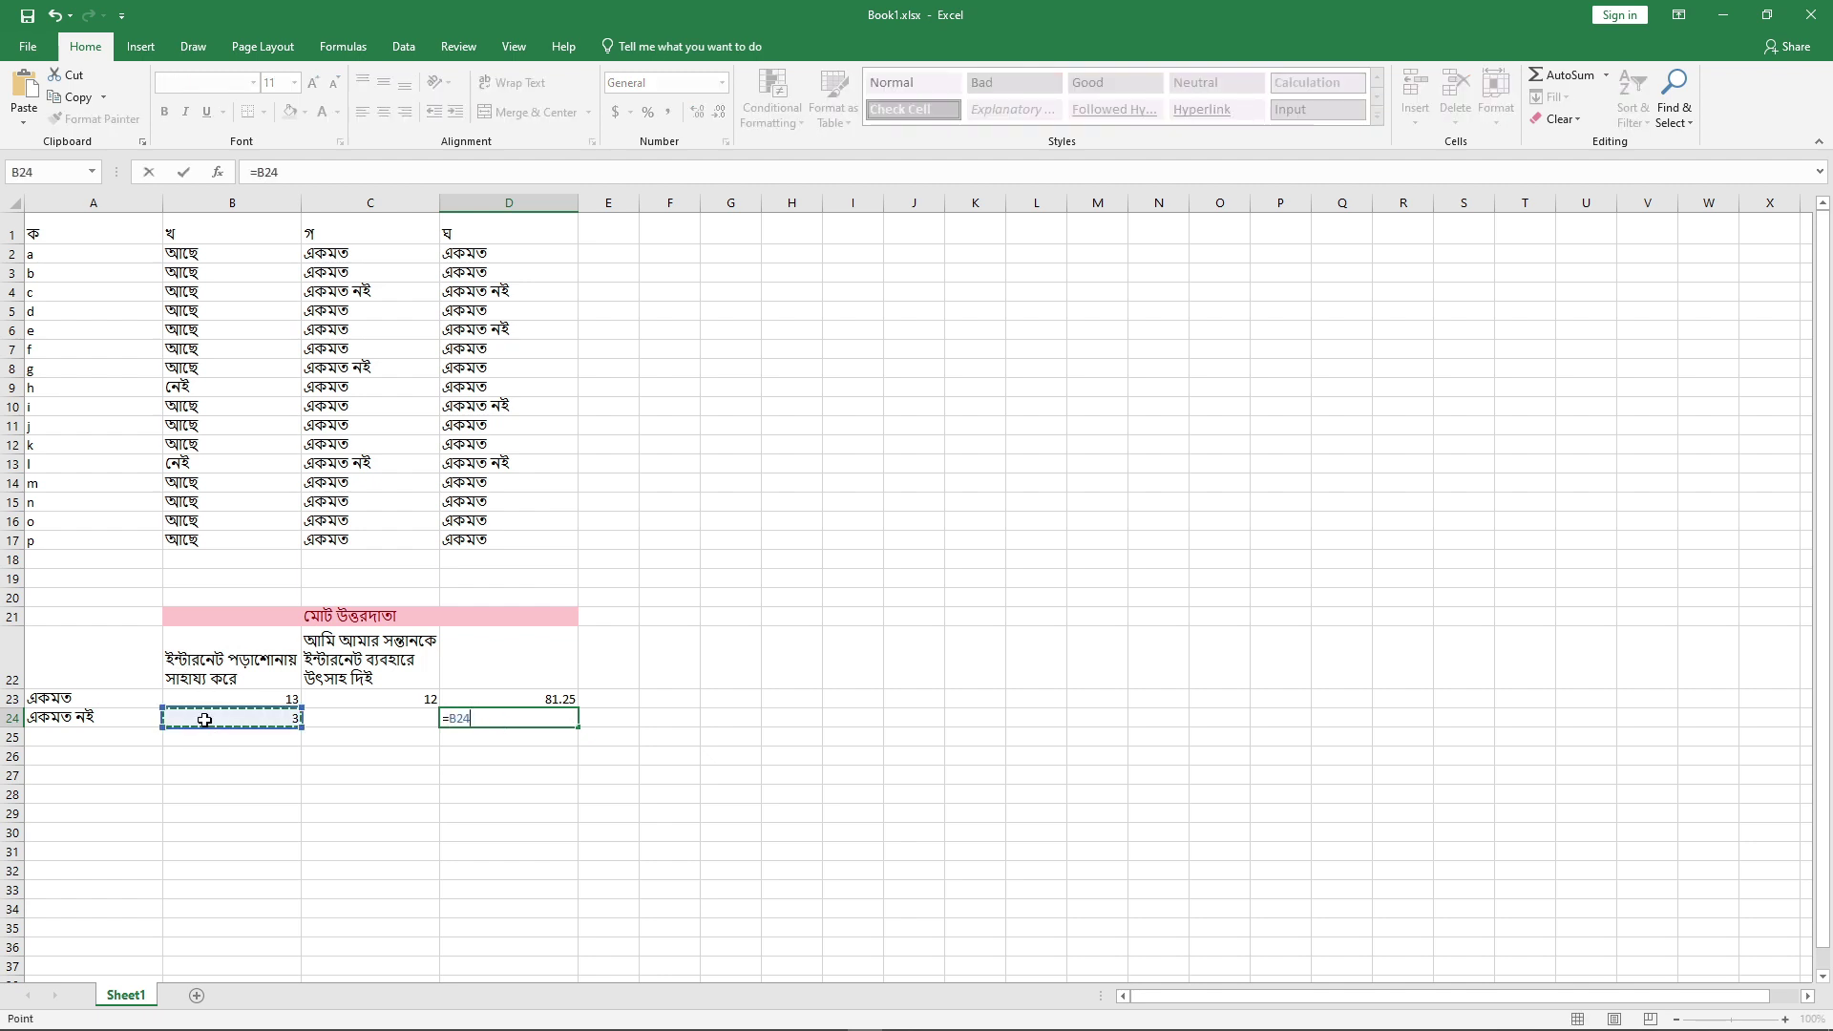
left_click(499, 719)
type("/16")
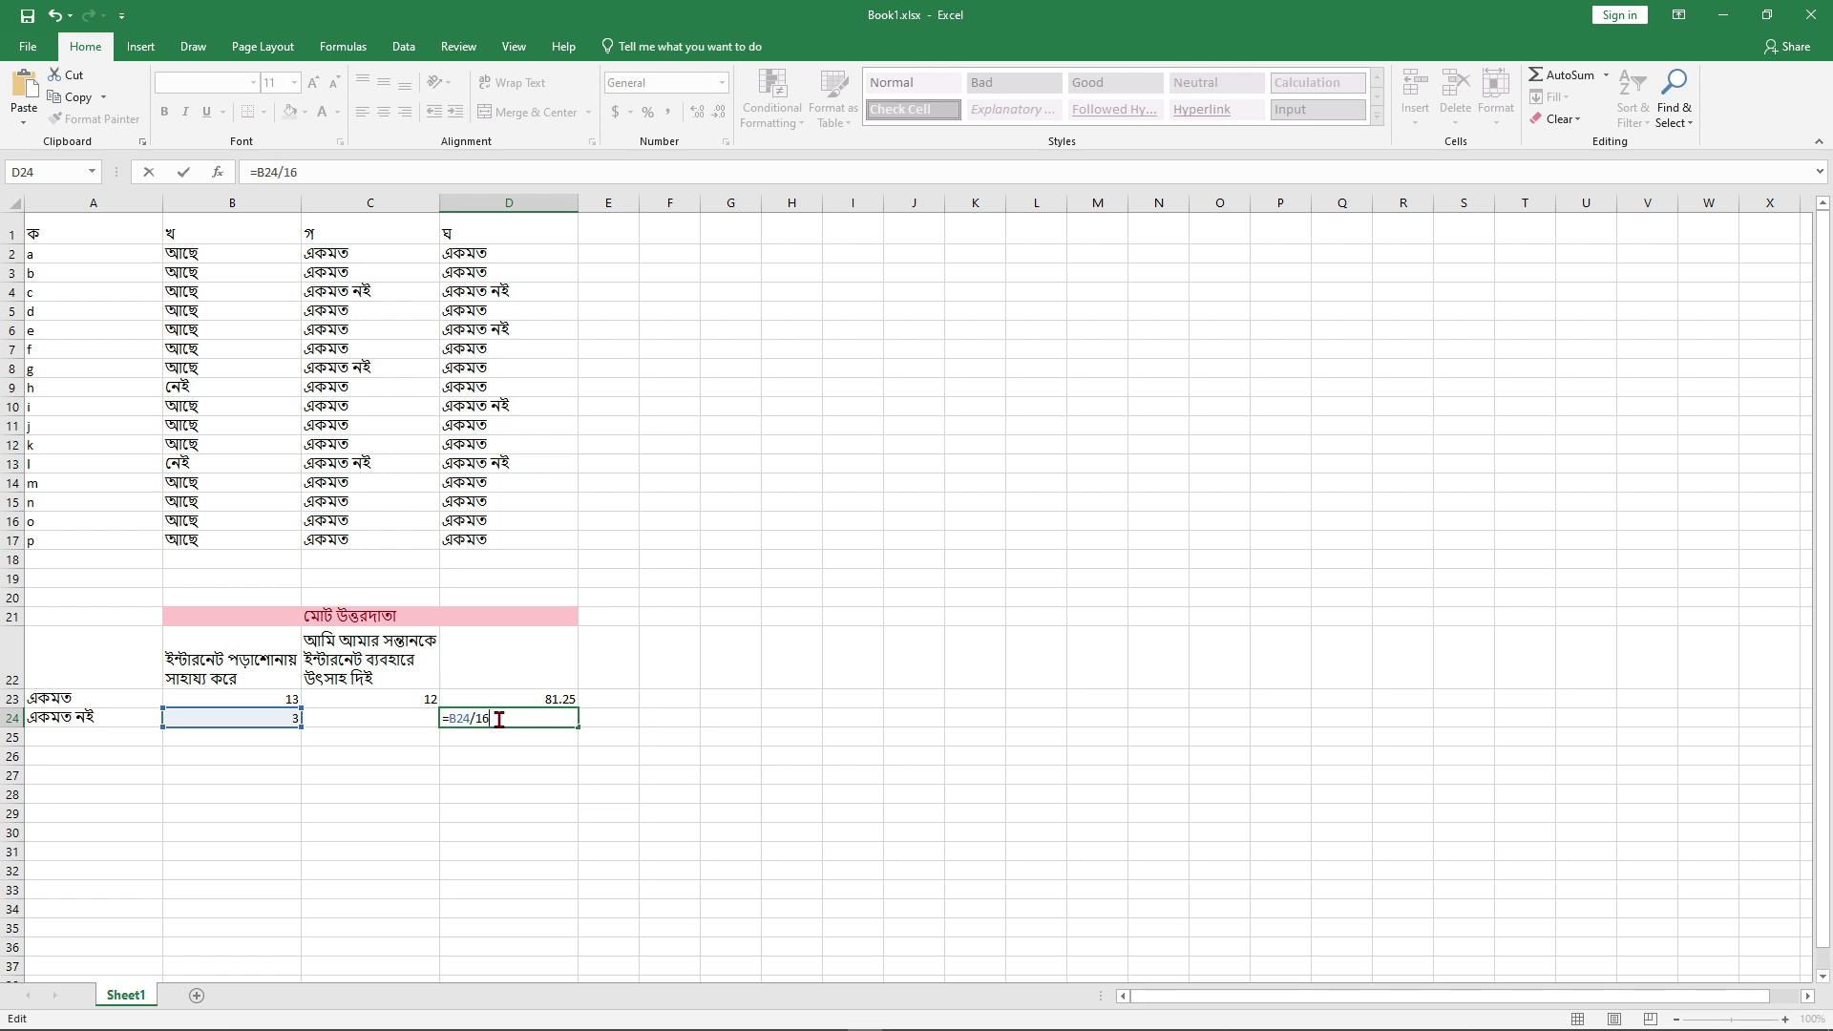
type("*100")
key("Return")
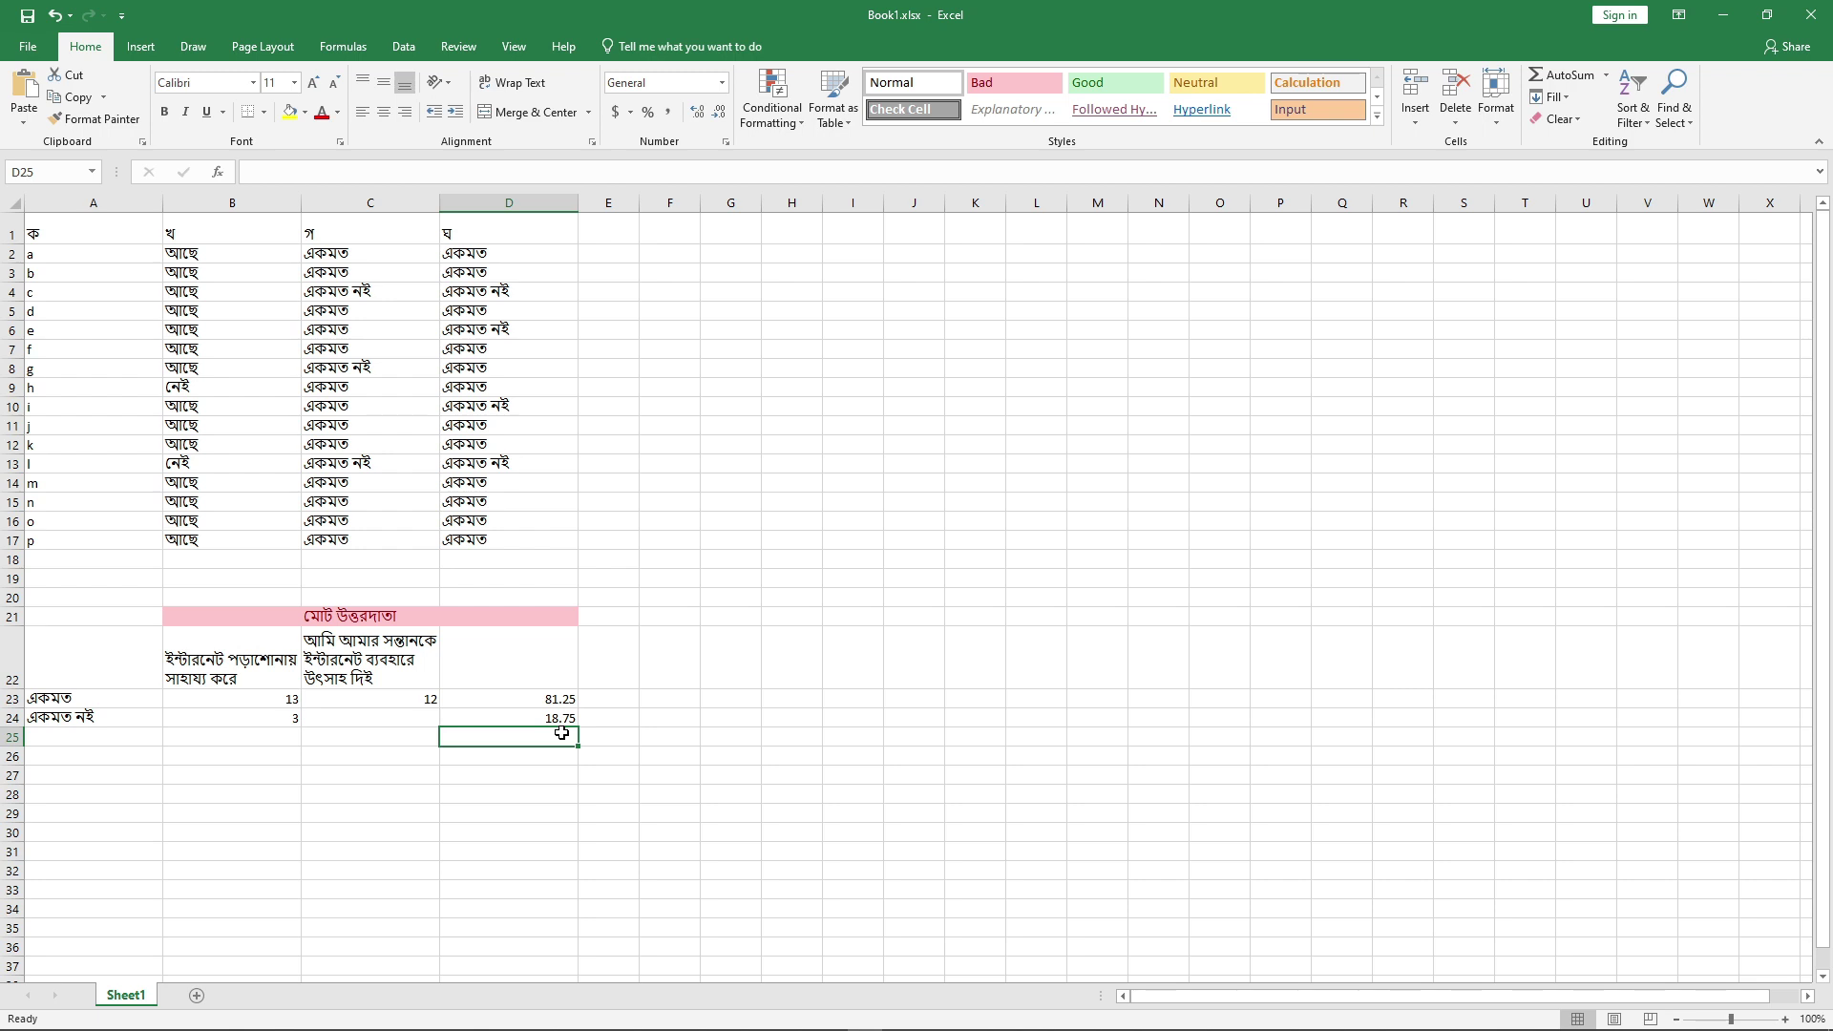
Step: Switch to OpenBoard and go to the textbook page with the graph figures ১.১২ and ১.১৩
key("super+Tab")
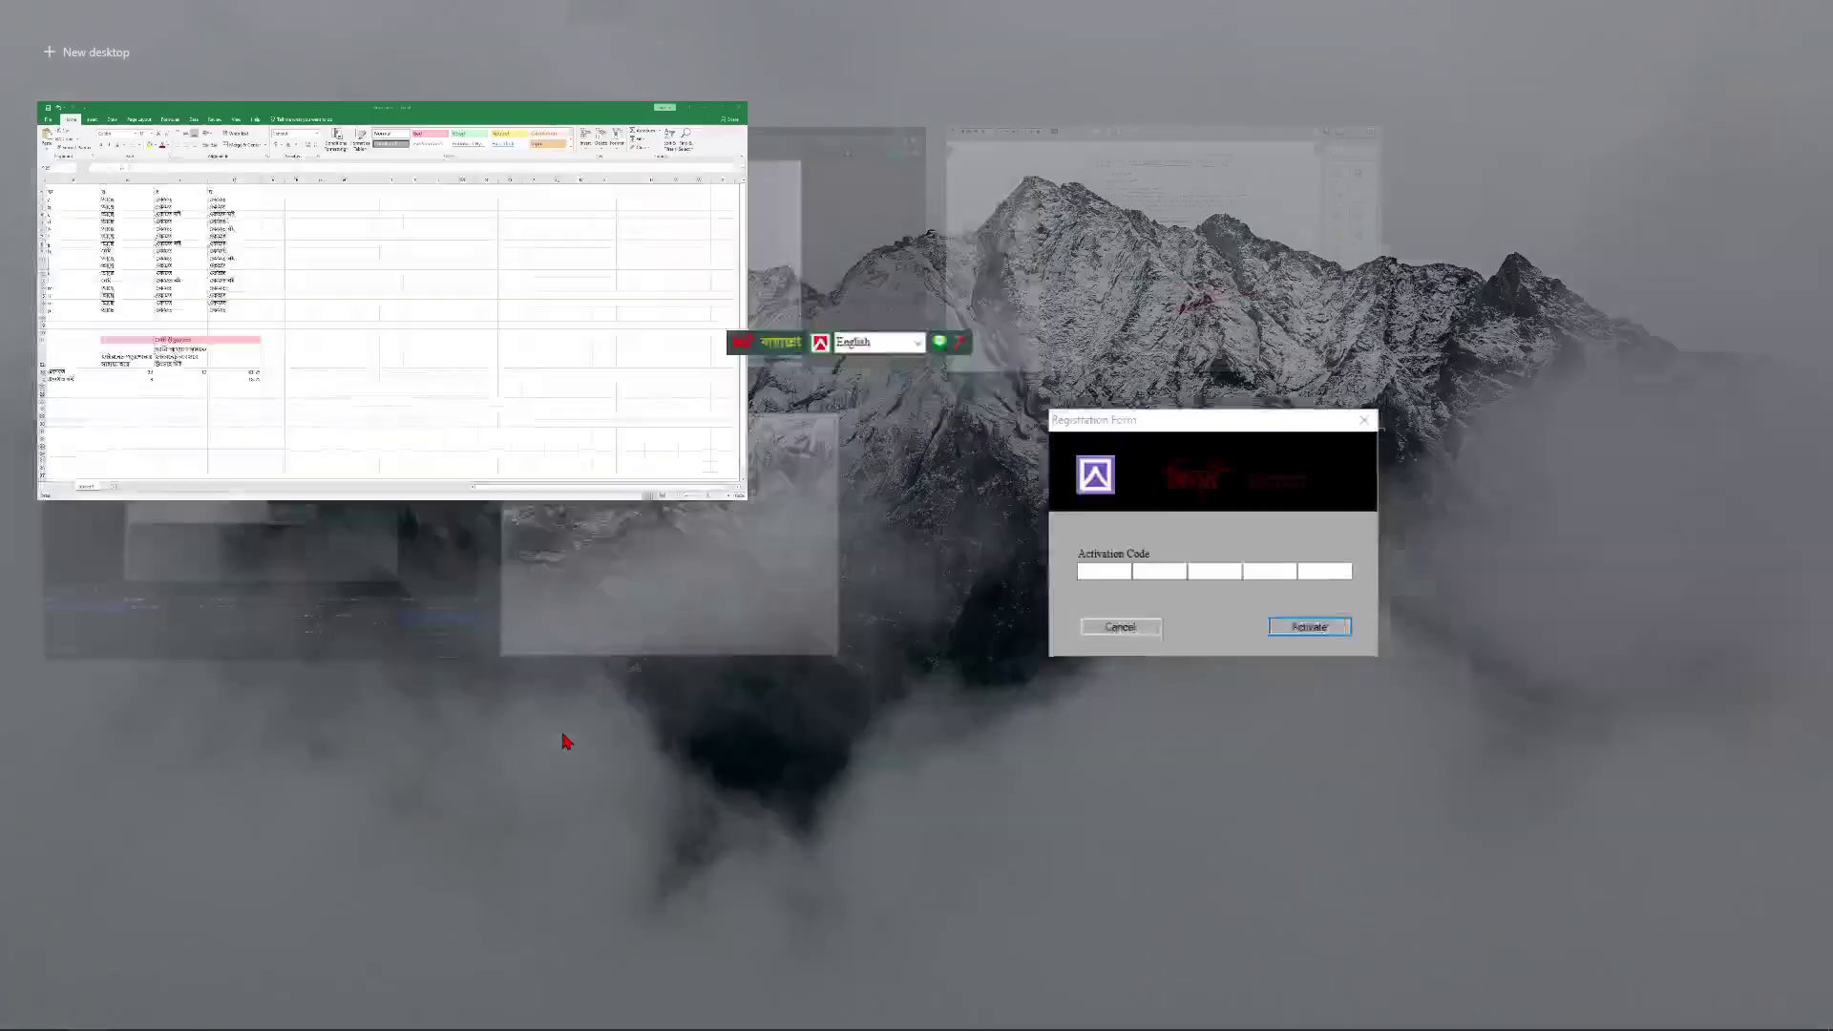
left_click(700, 296)
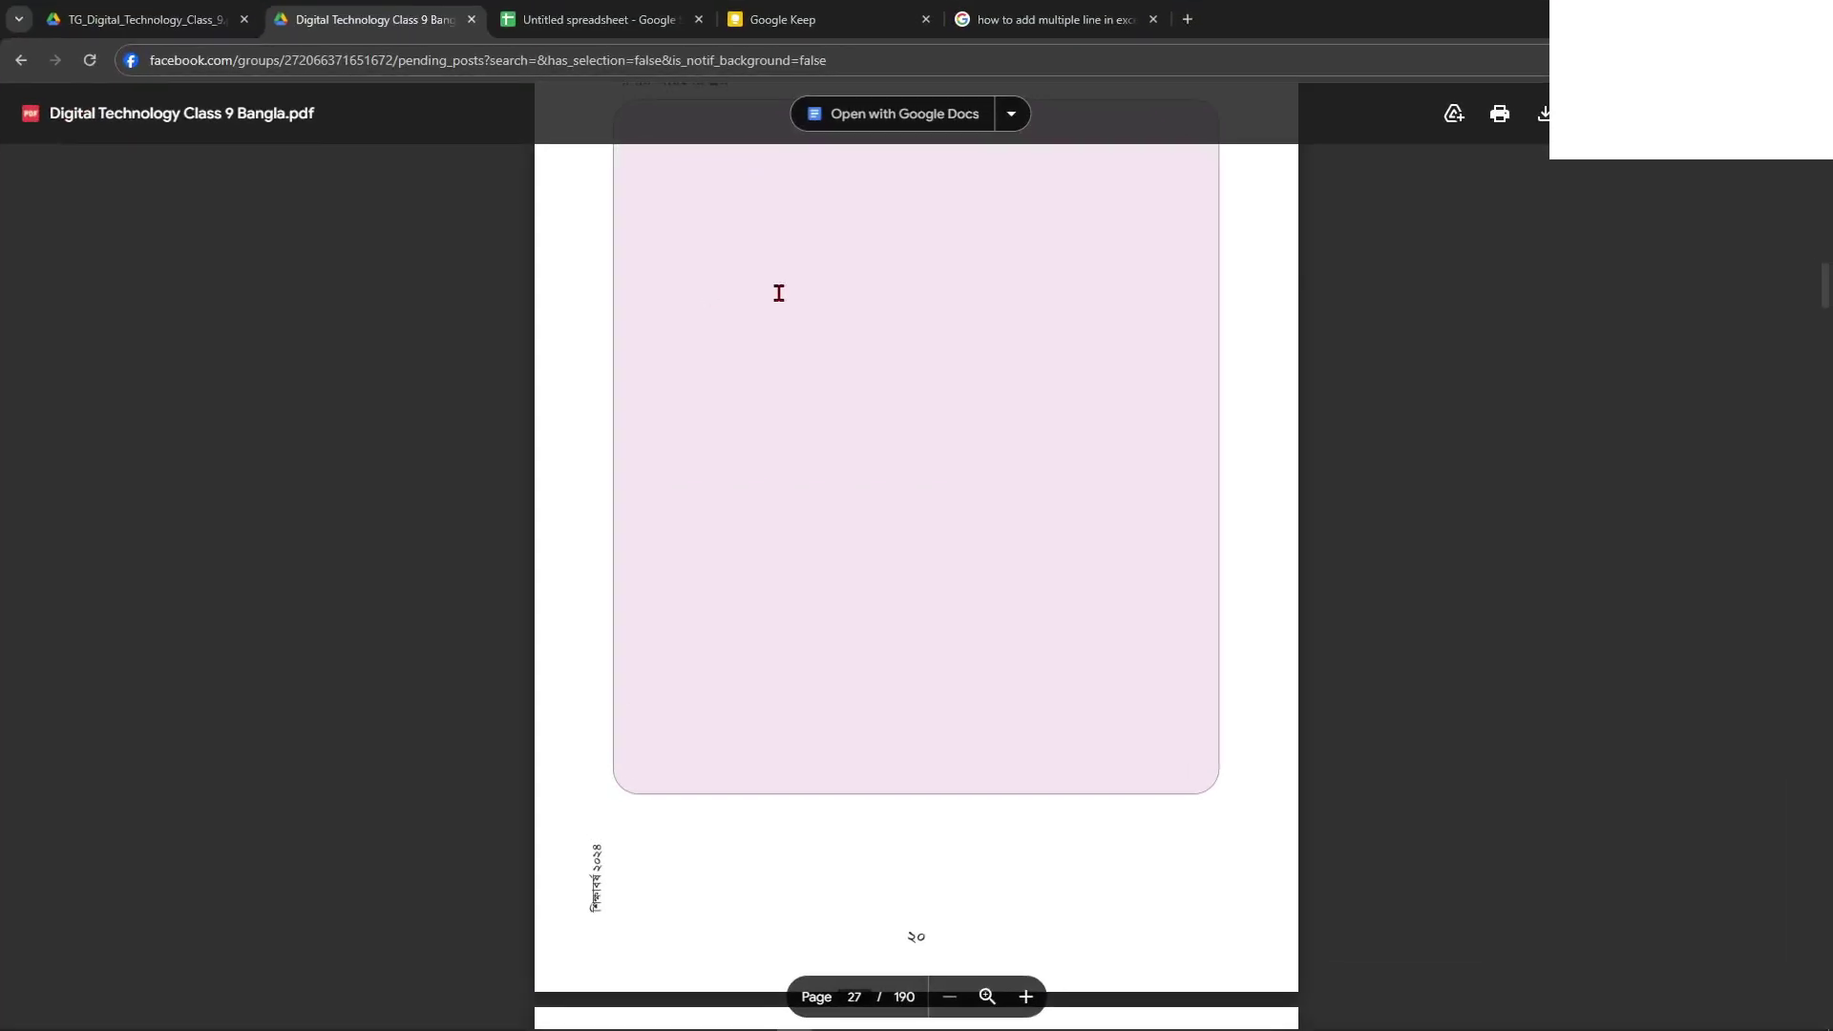
key("super+Tab")
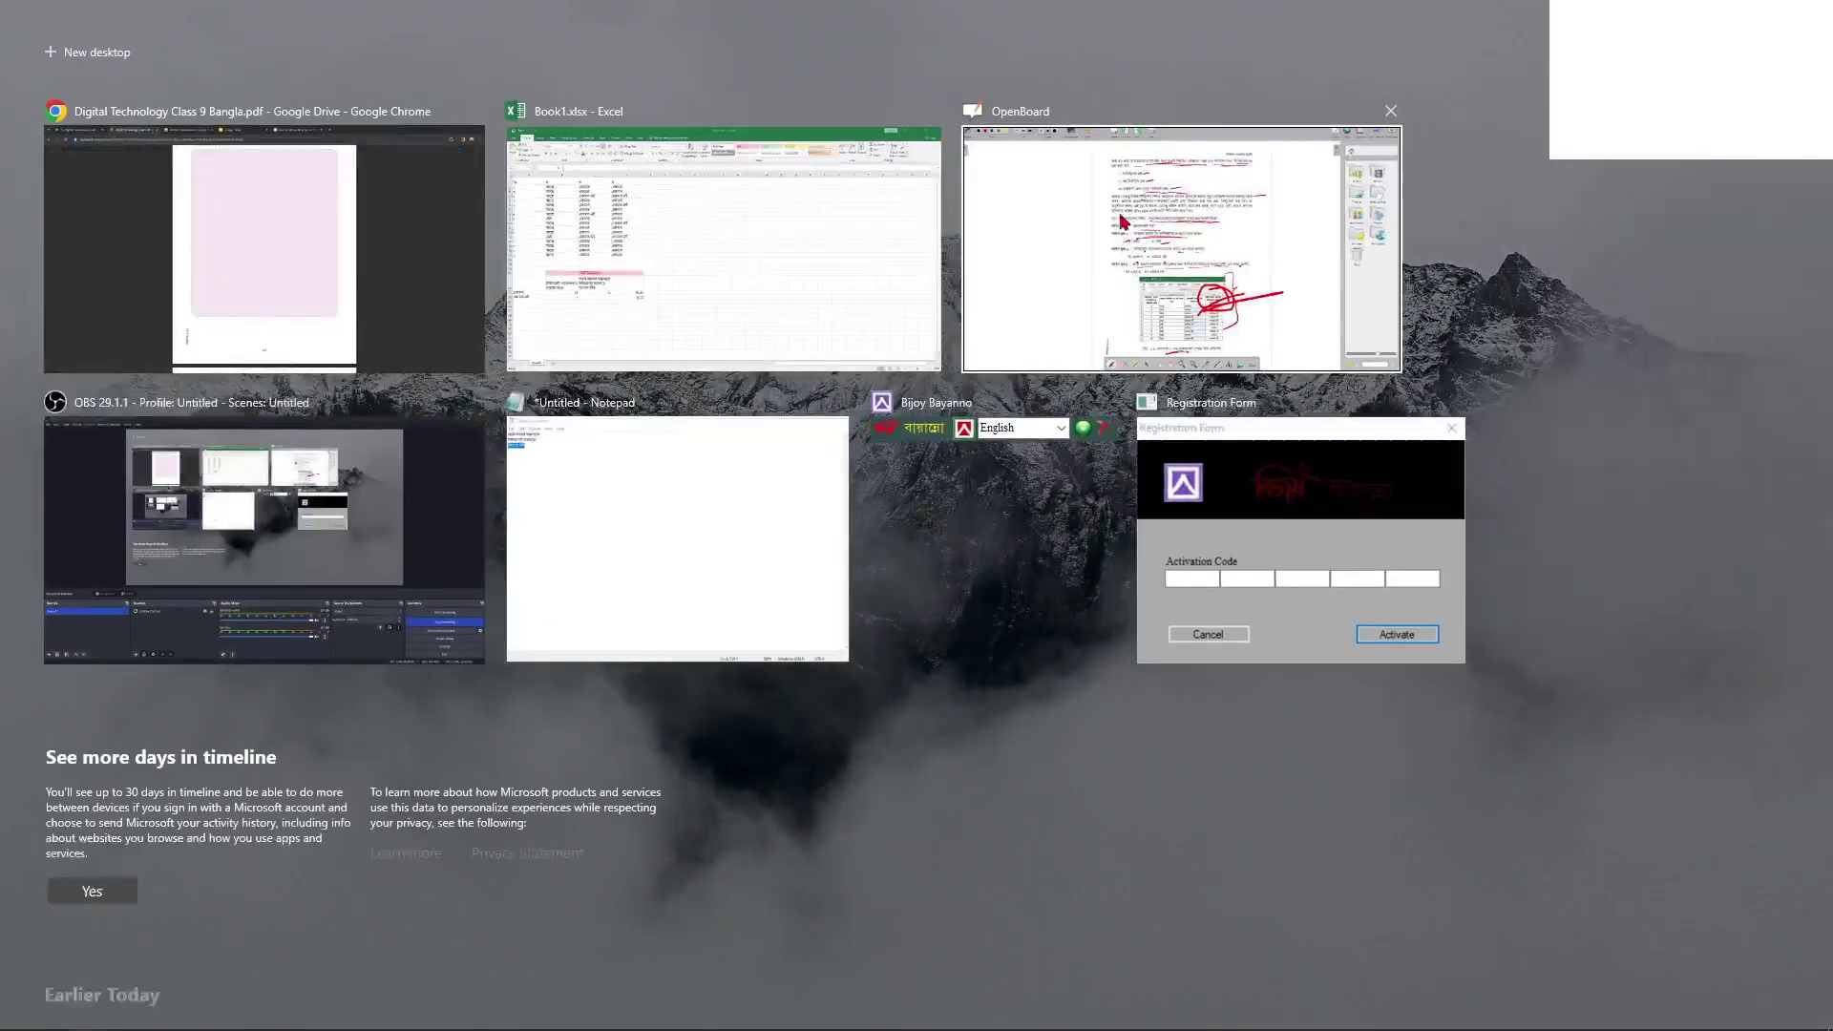
left_click(1181, 248)
scroll(762, 976, "down", 10)
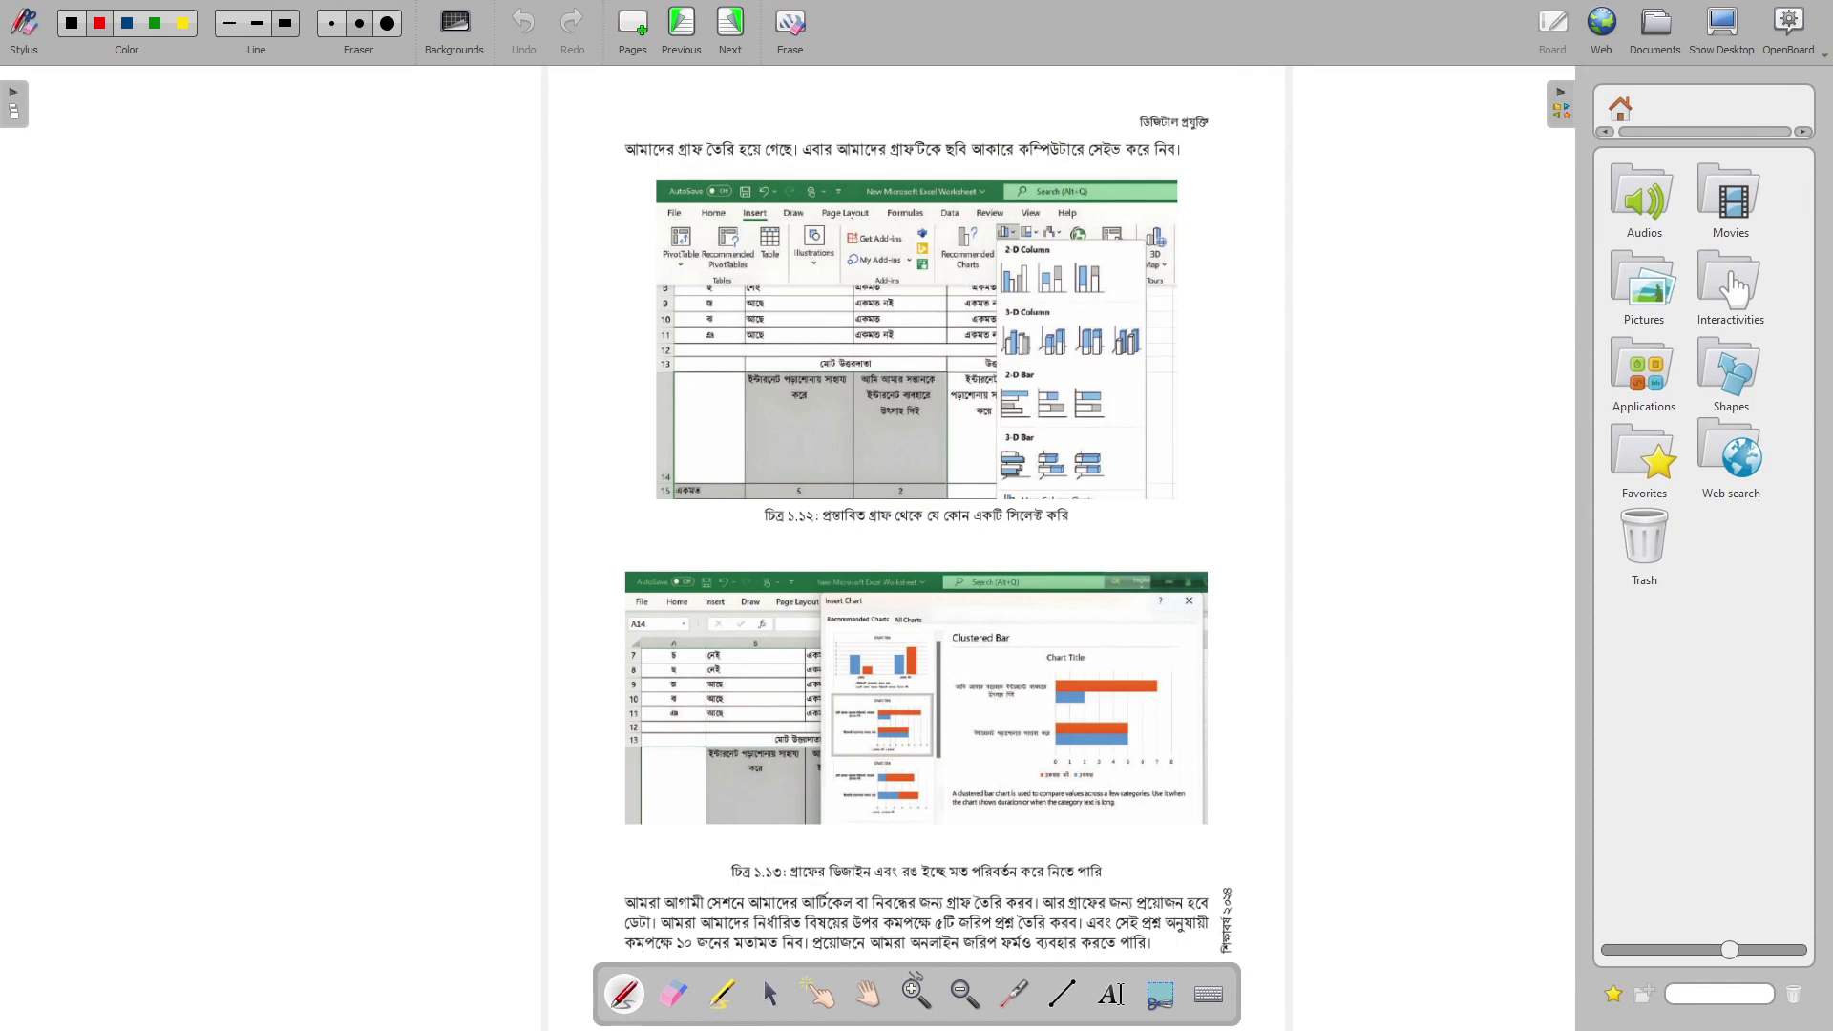
Step: Switch back to the Excel workbook and bring up the basic editing and formatting commands for Sheet1
key("super+Tab")
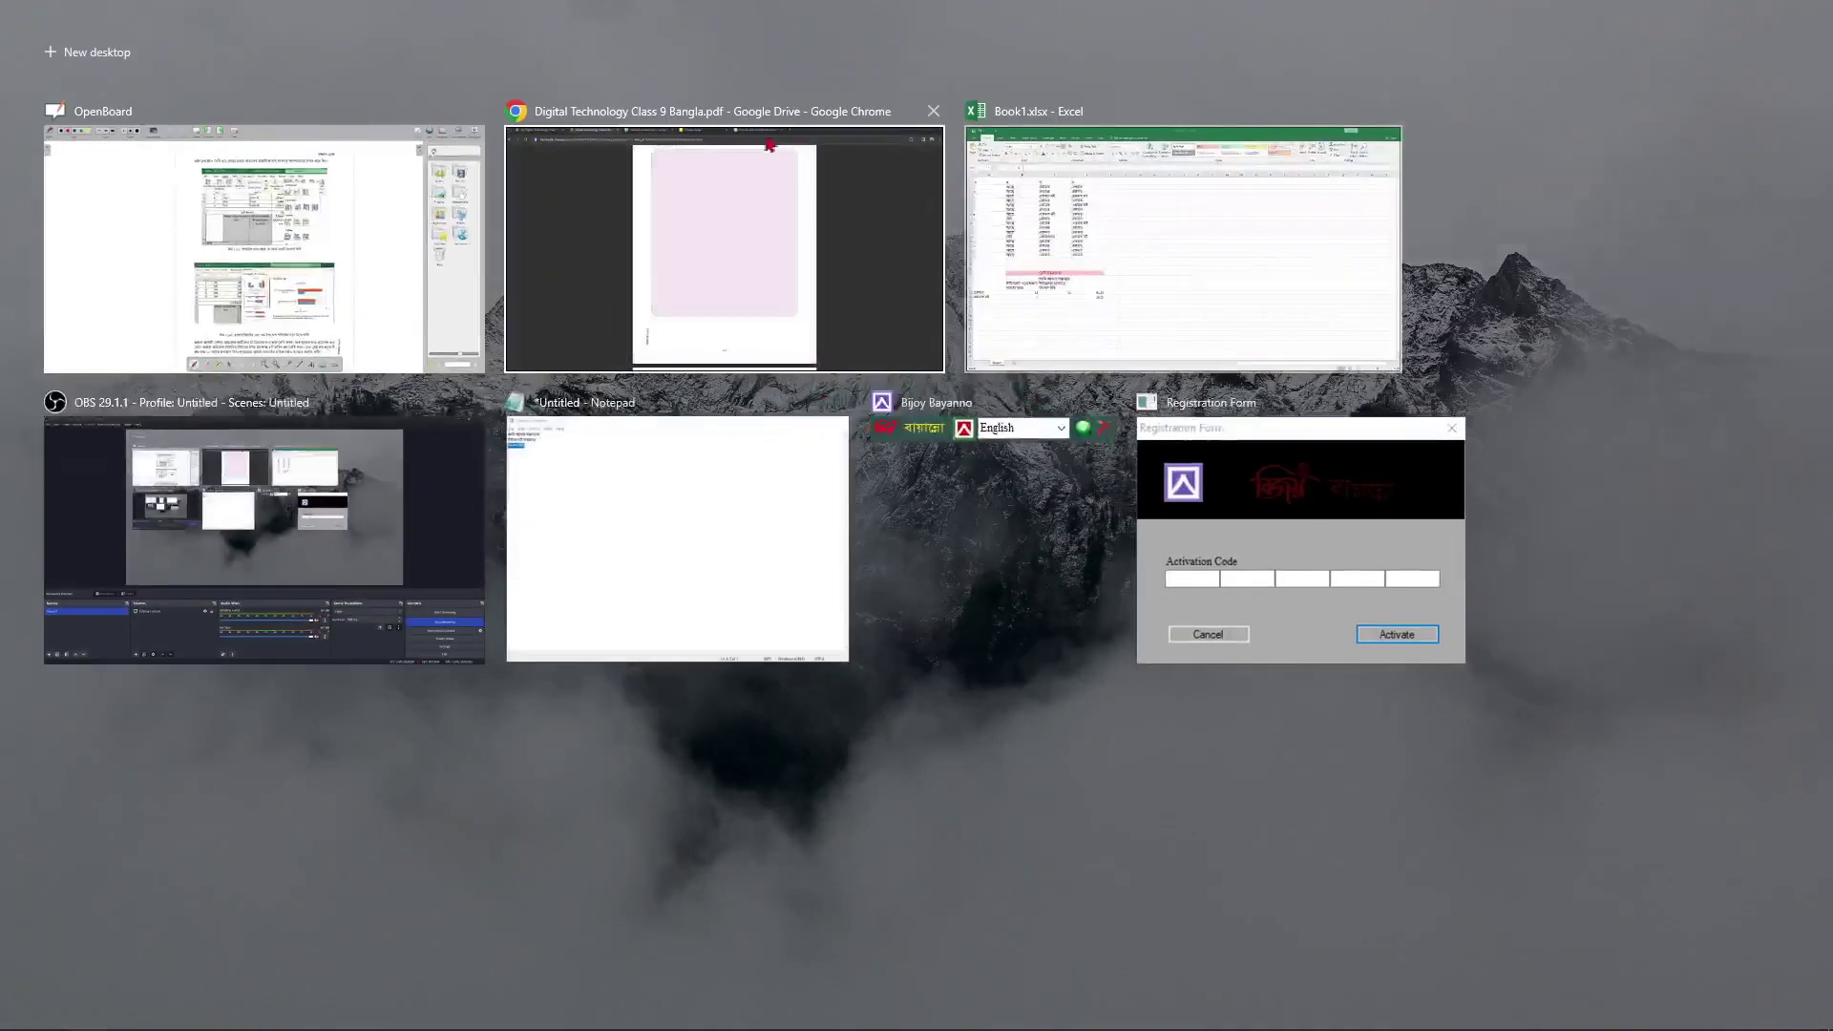
left_click(1131, 227)
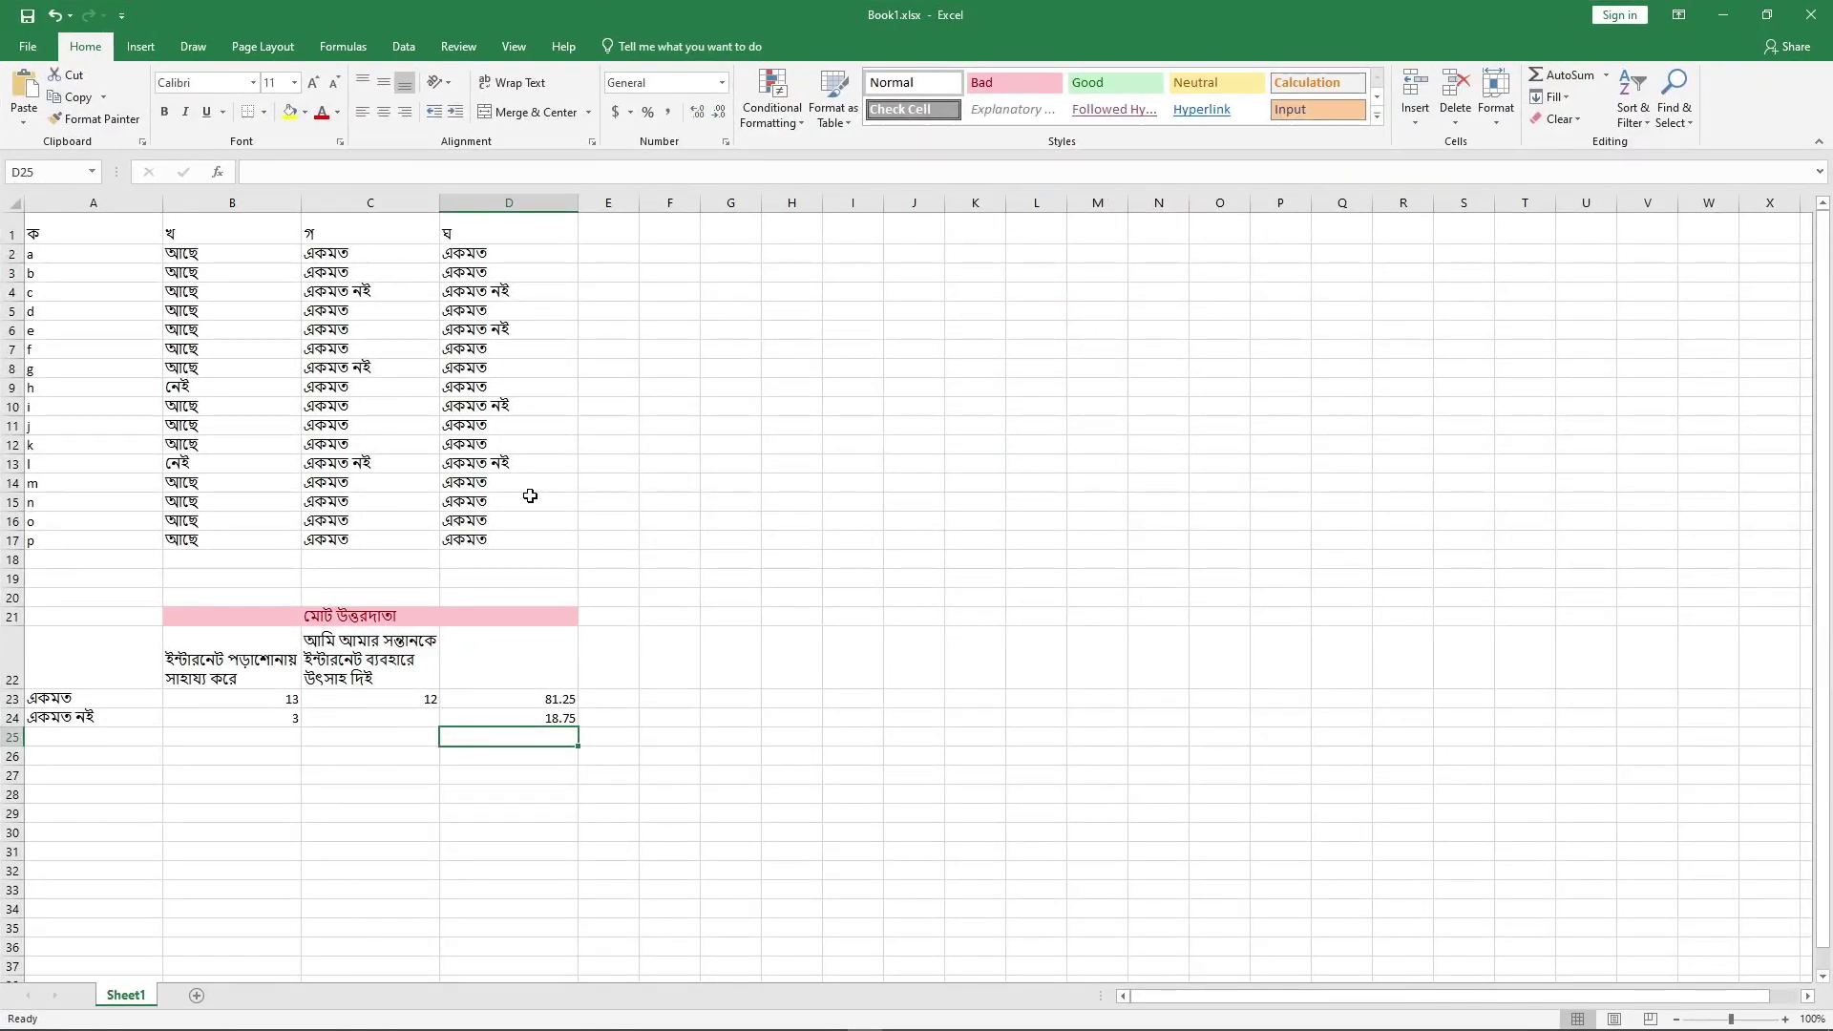
left_click(319, 273)
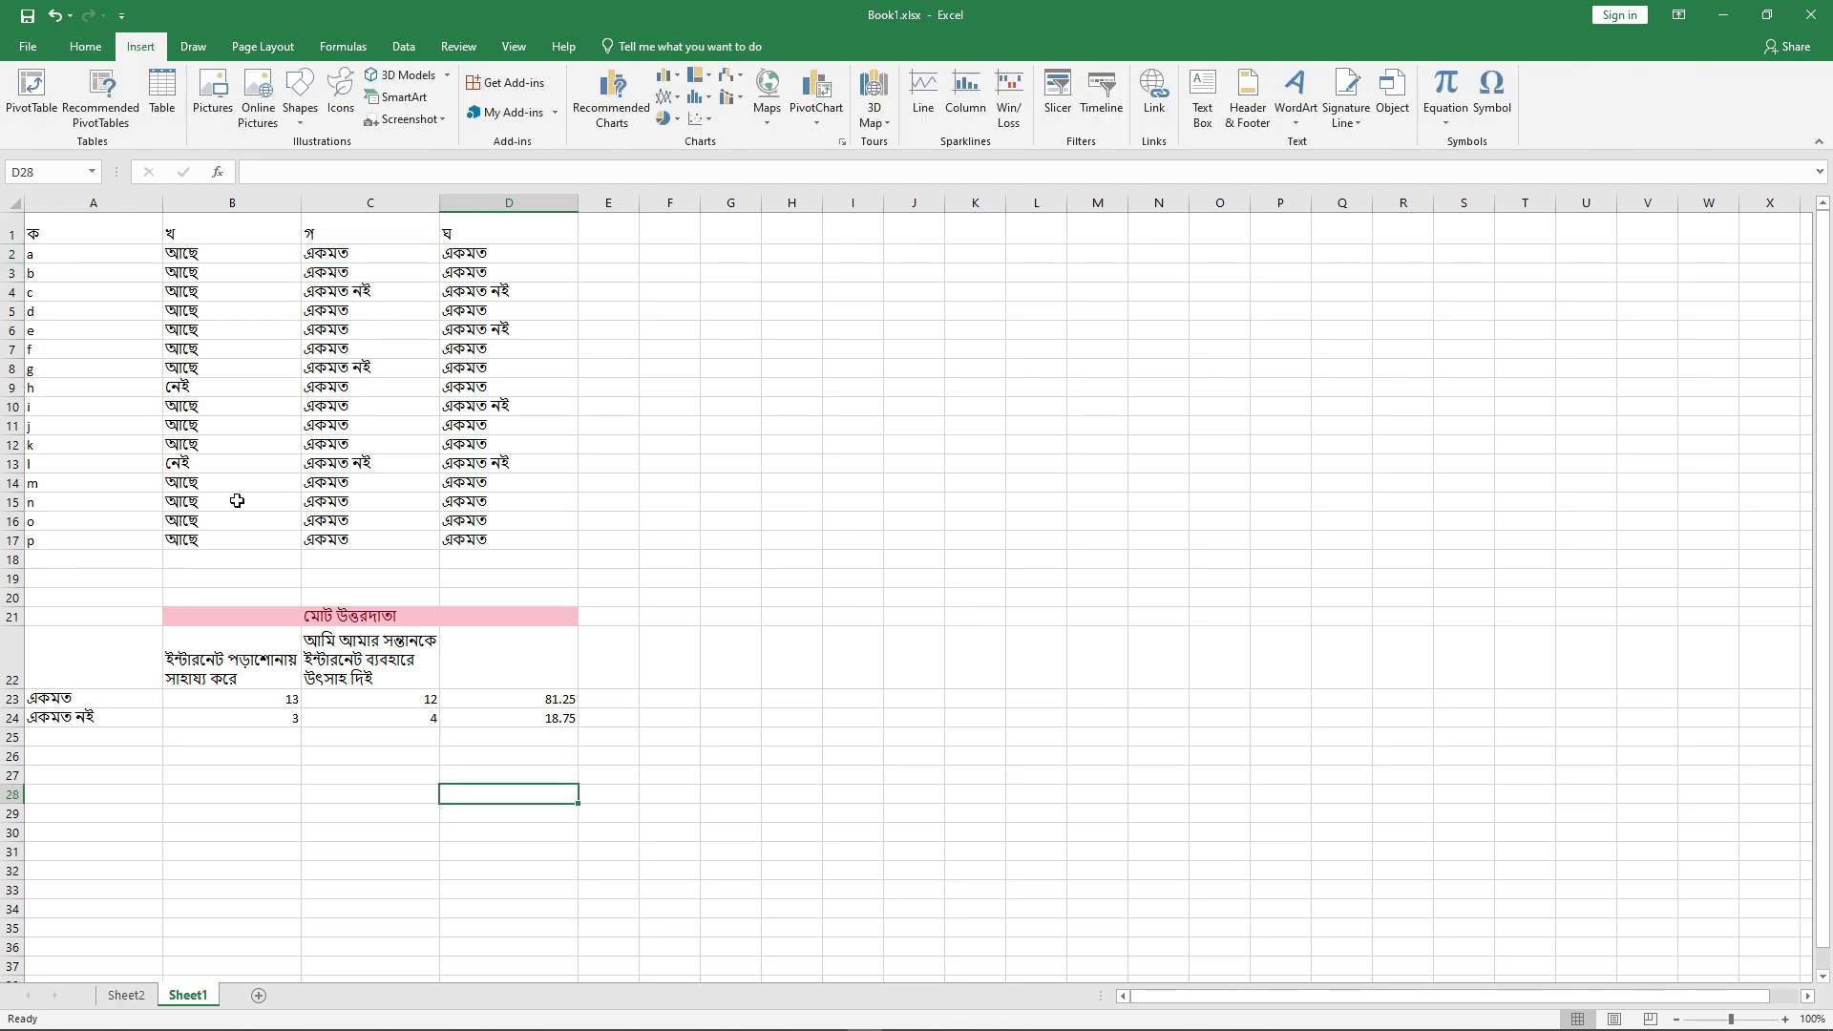
left_click(85, 46)
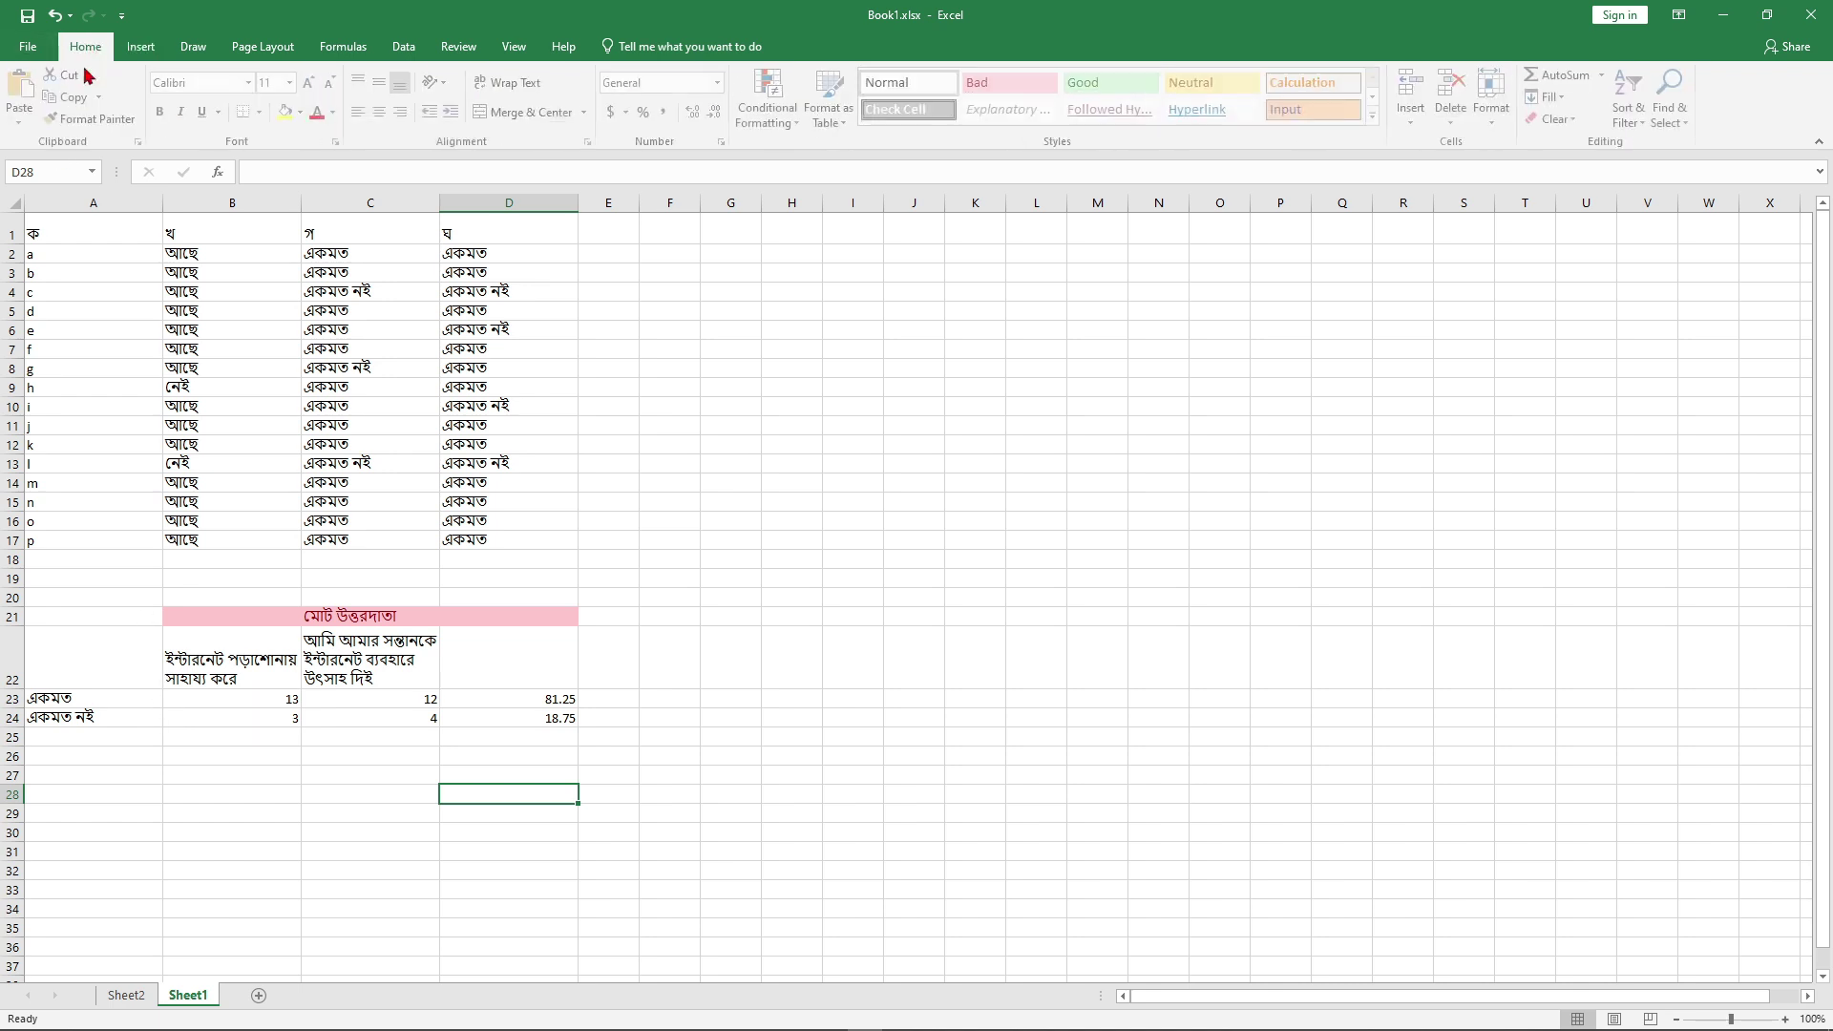
Step: Insert a Clustered Bar chart from cells B23:D24, then place it beside the data and enlarge it to span columns E to P
left_click_drag(172, 693, 584, 721)
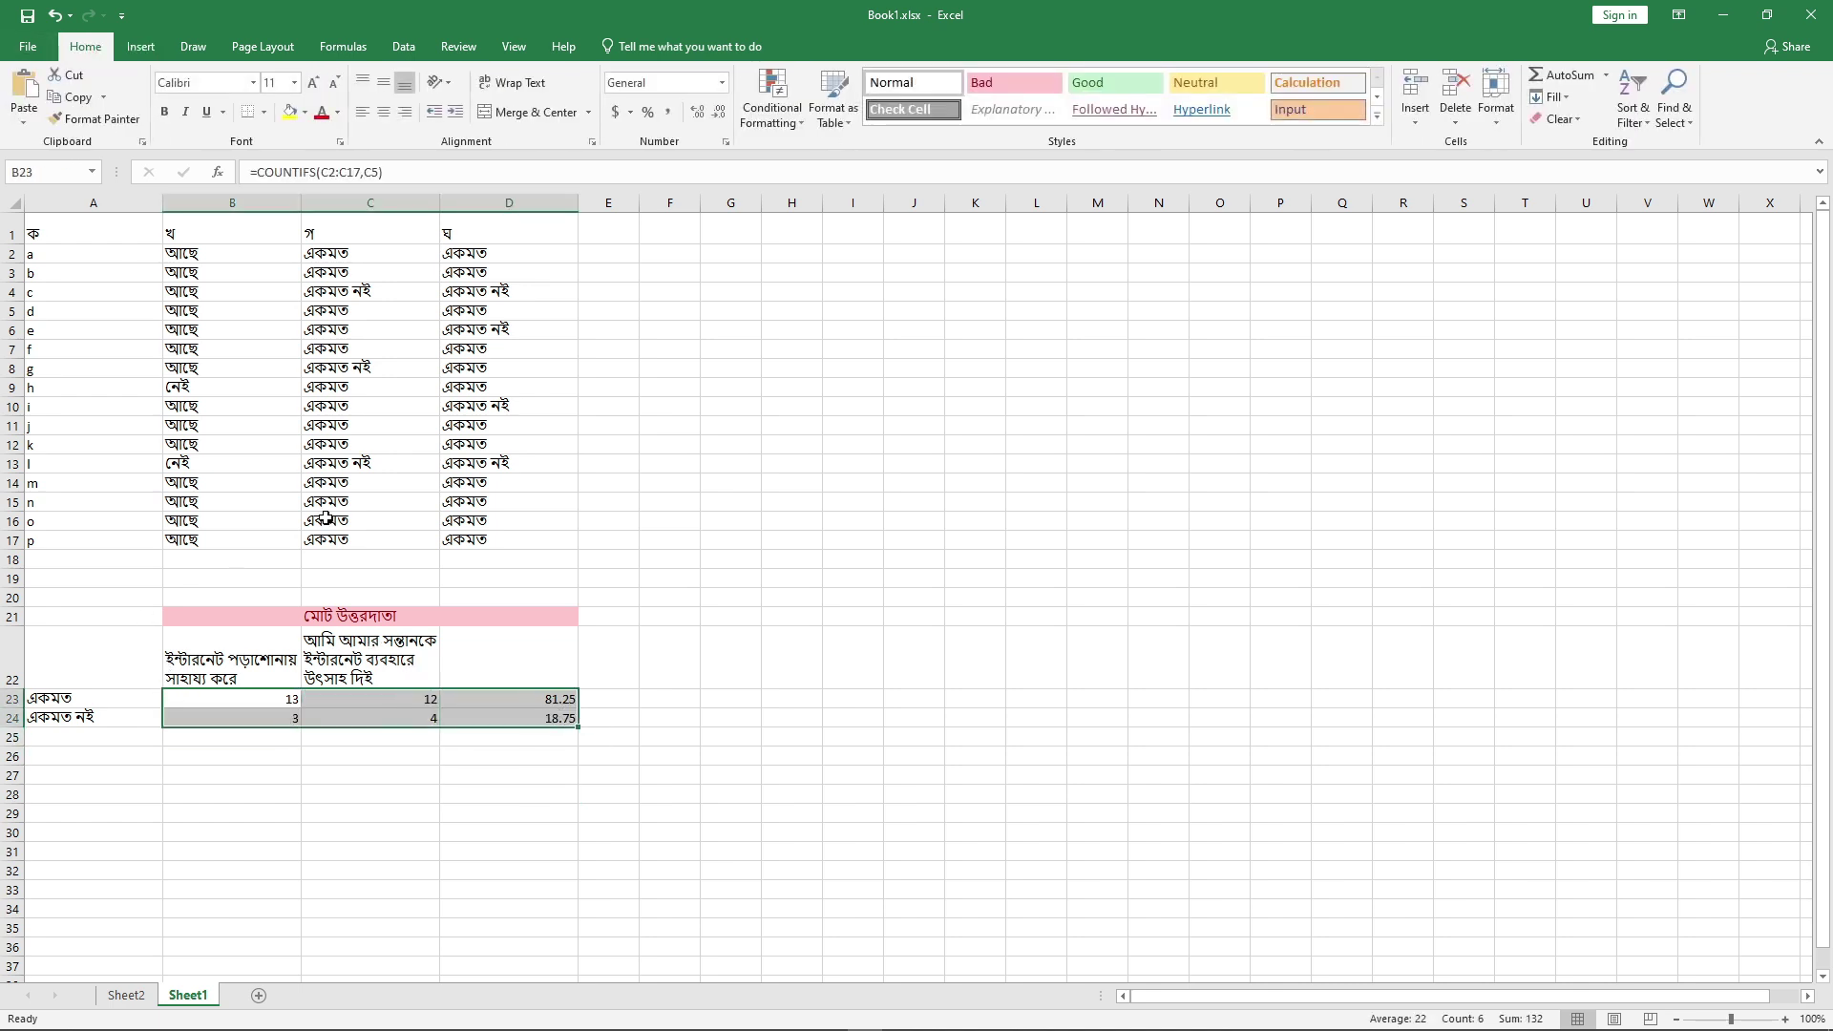
left_click(157, 48)
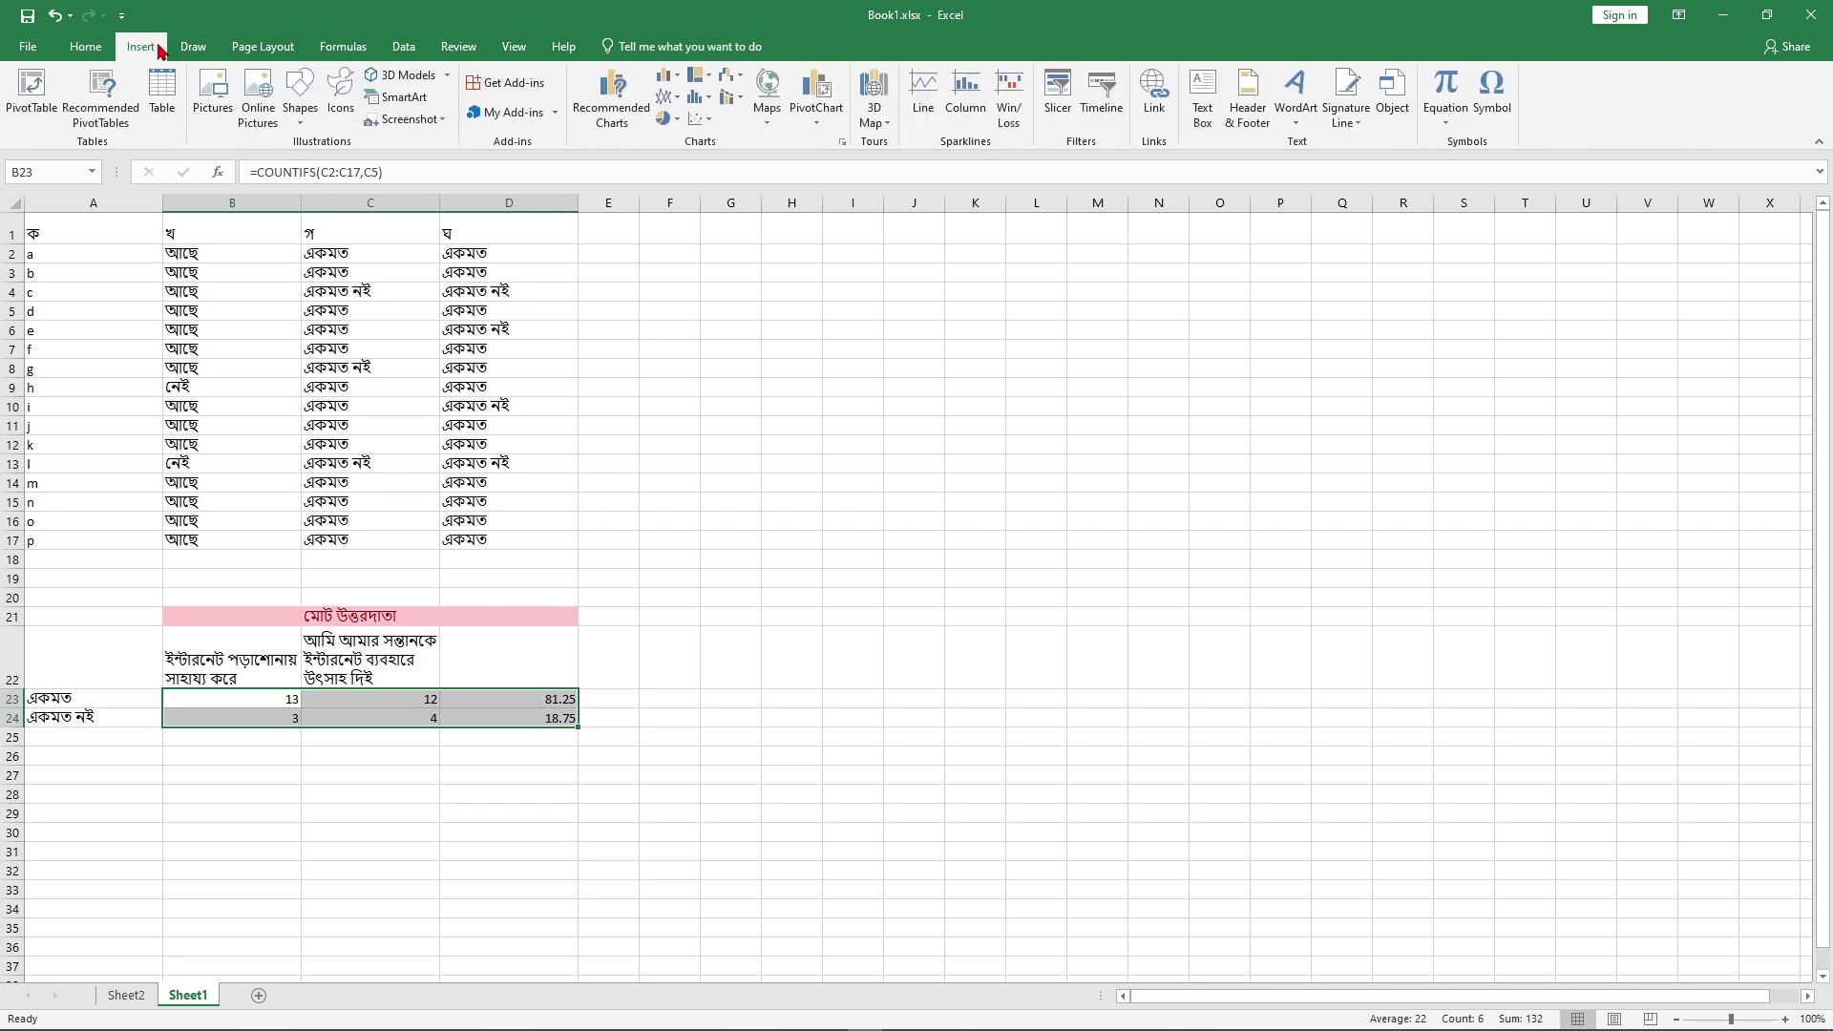
left_click(611, 96)
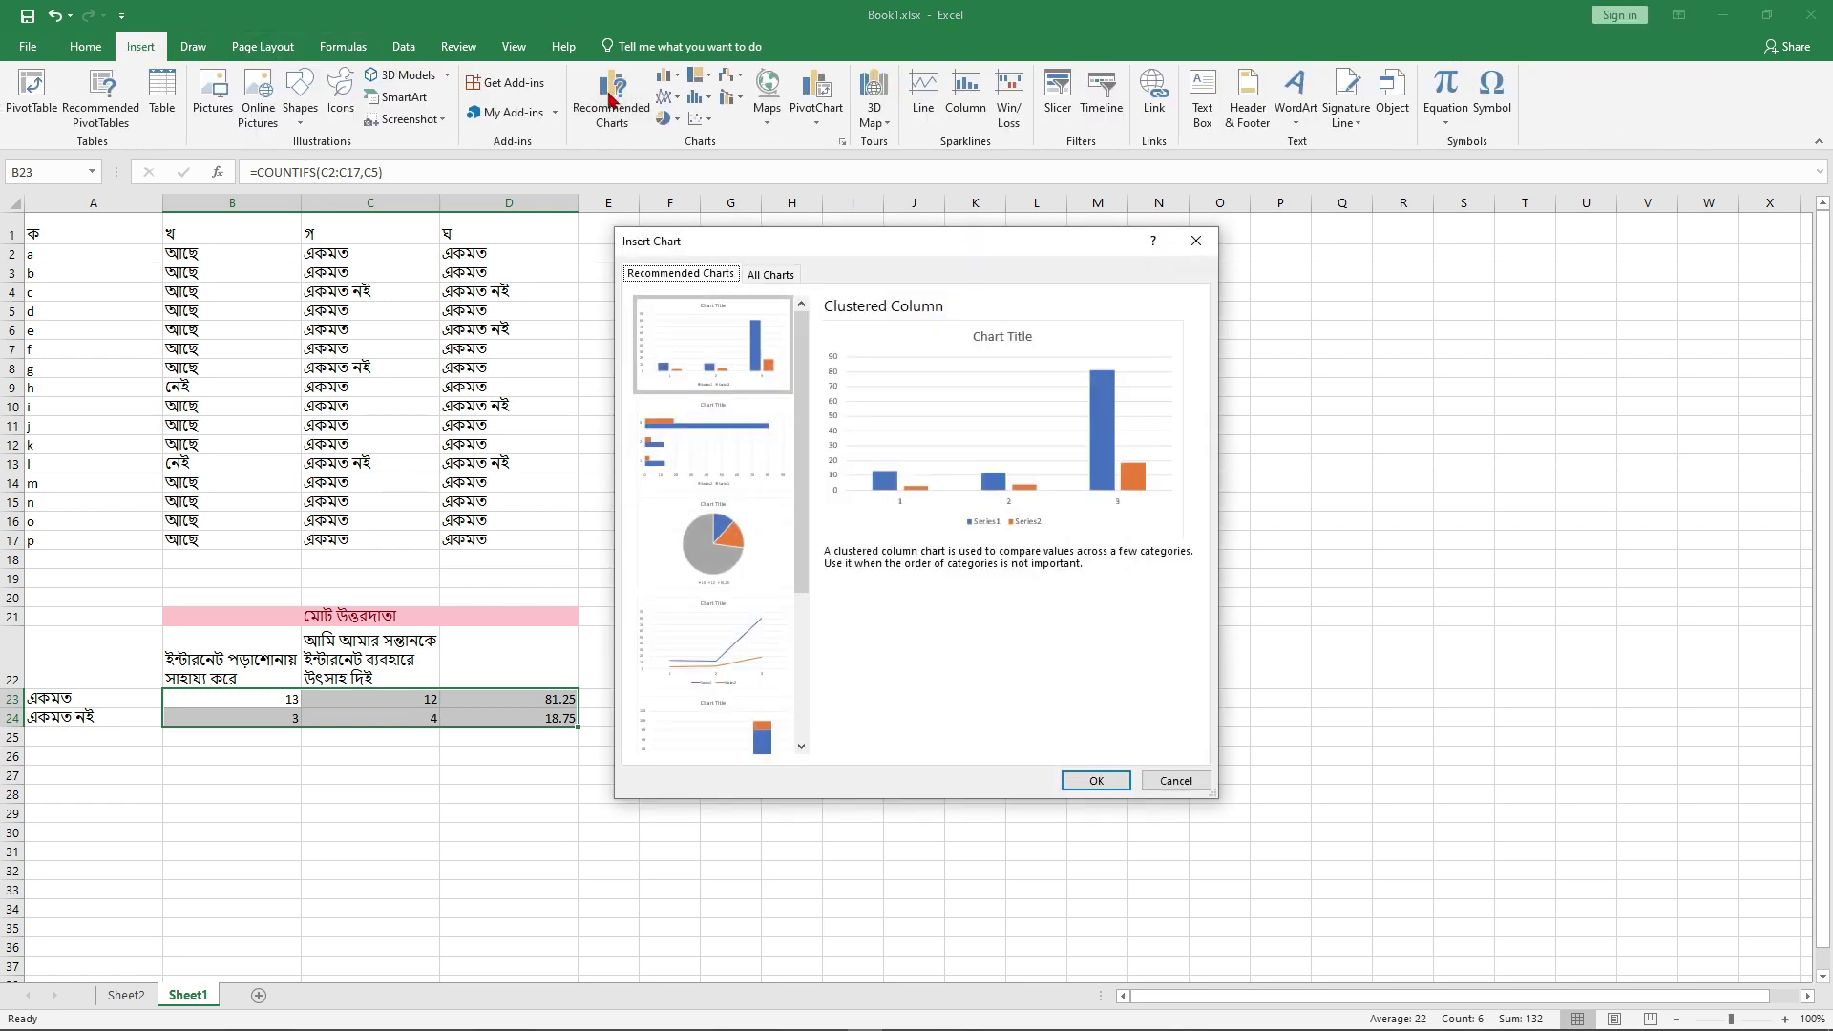
left_click(770, 275)
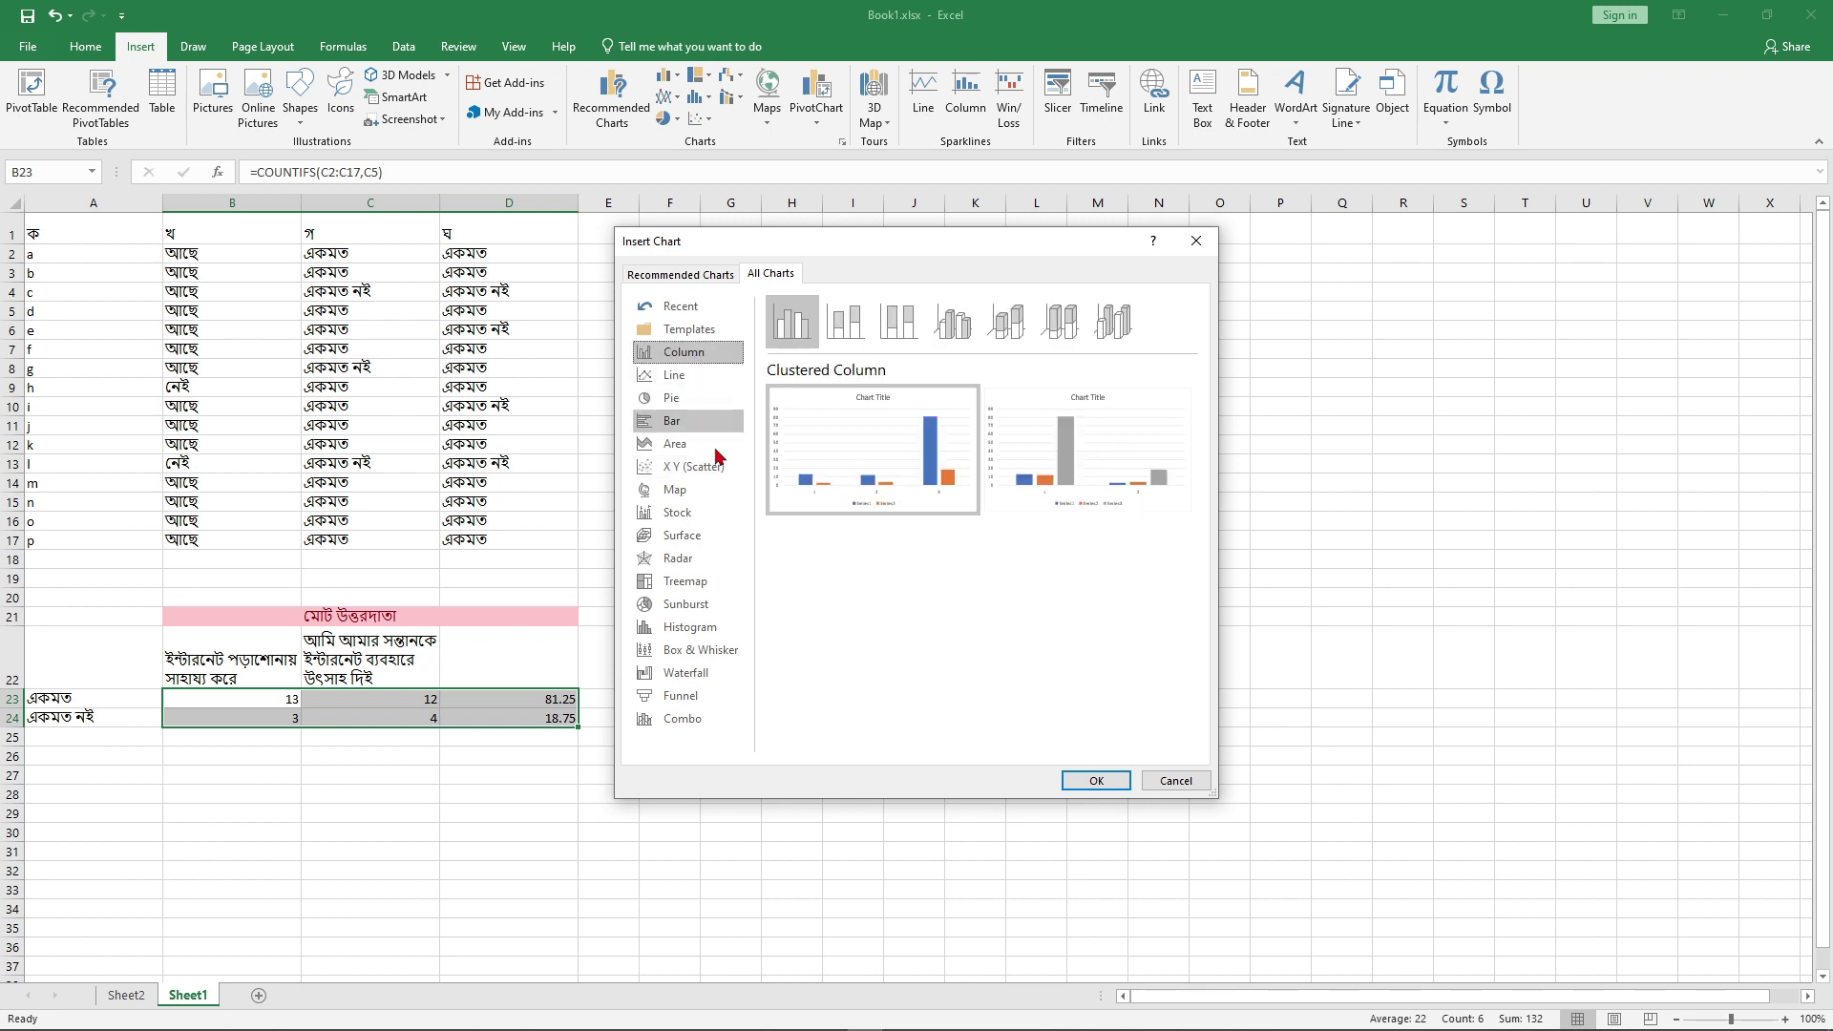
left_click(689, 718)
left_click(695, 353)
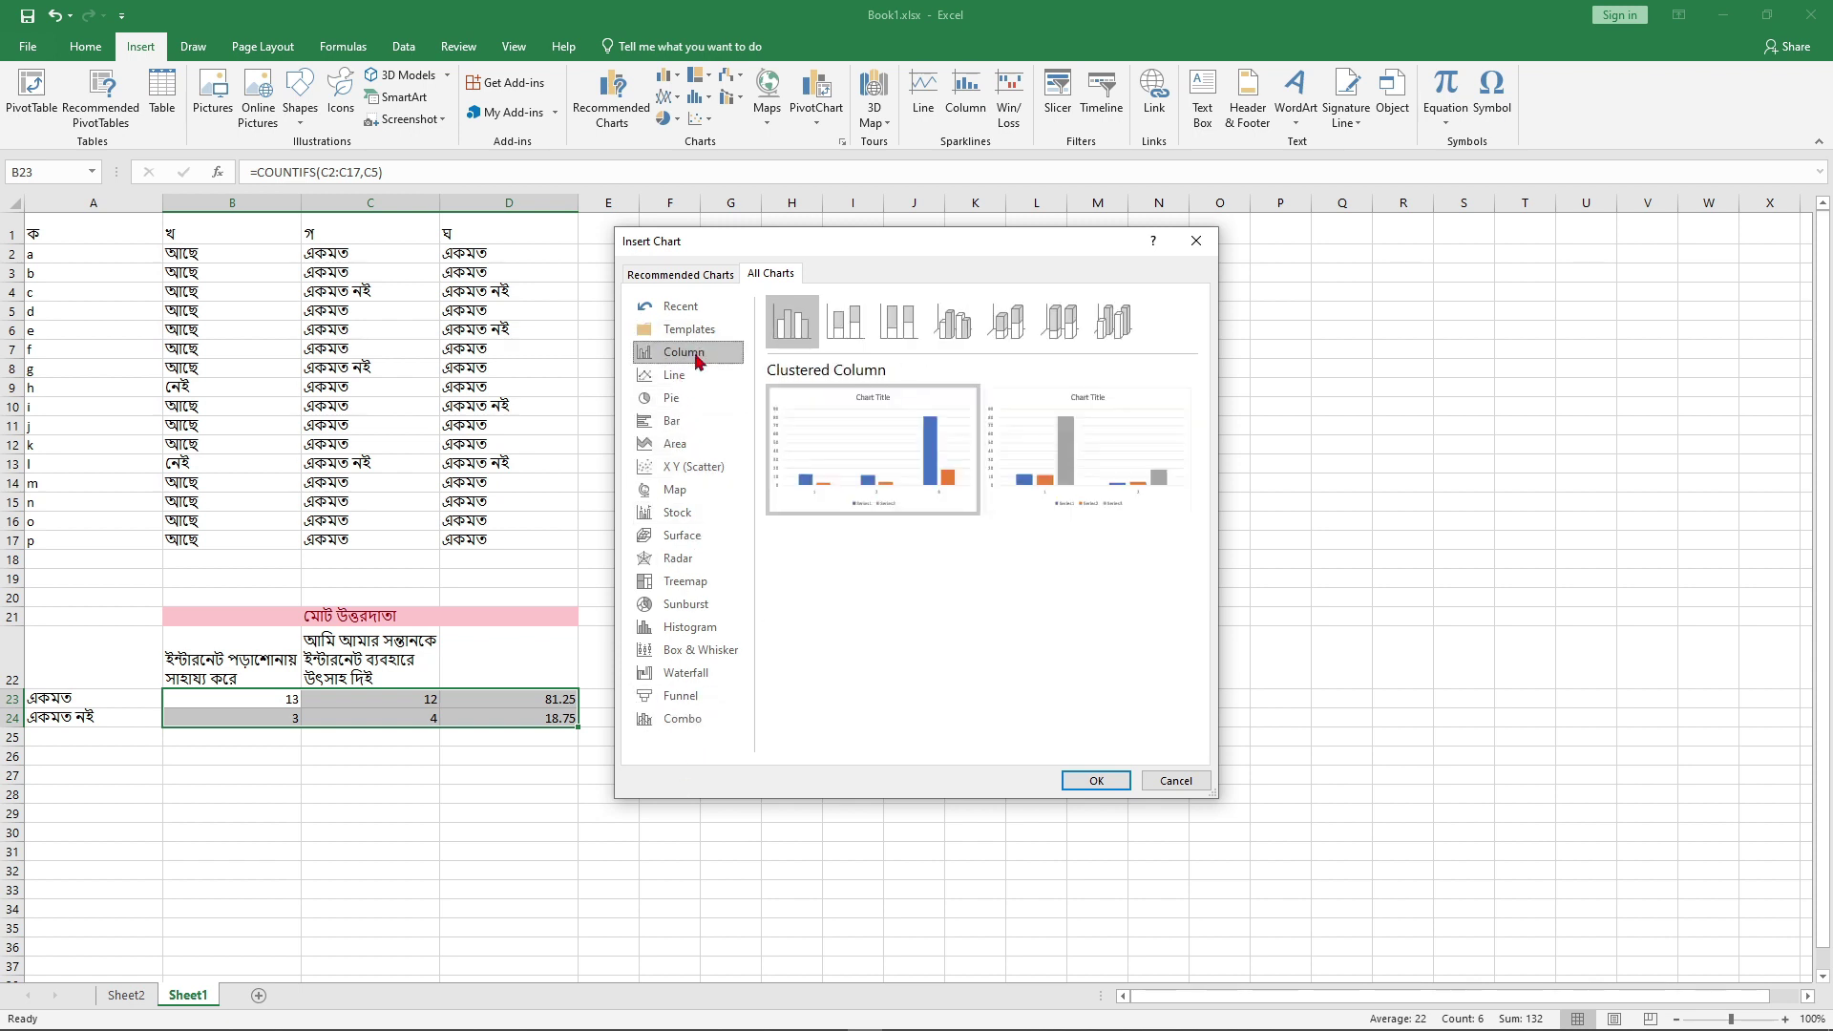
left_click(695, 374)
left_click(695, 423)
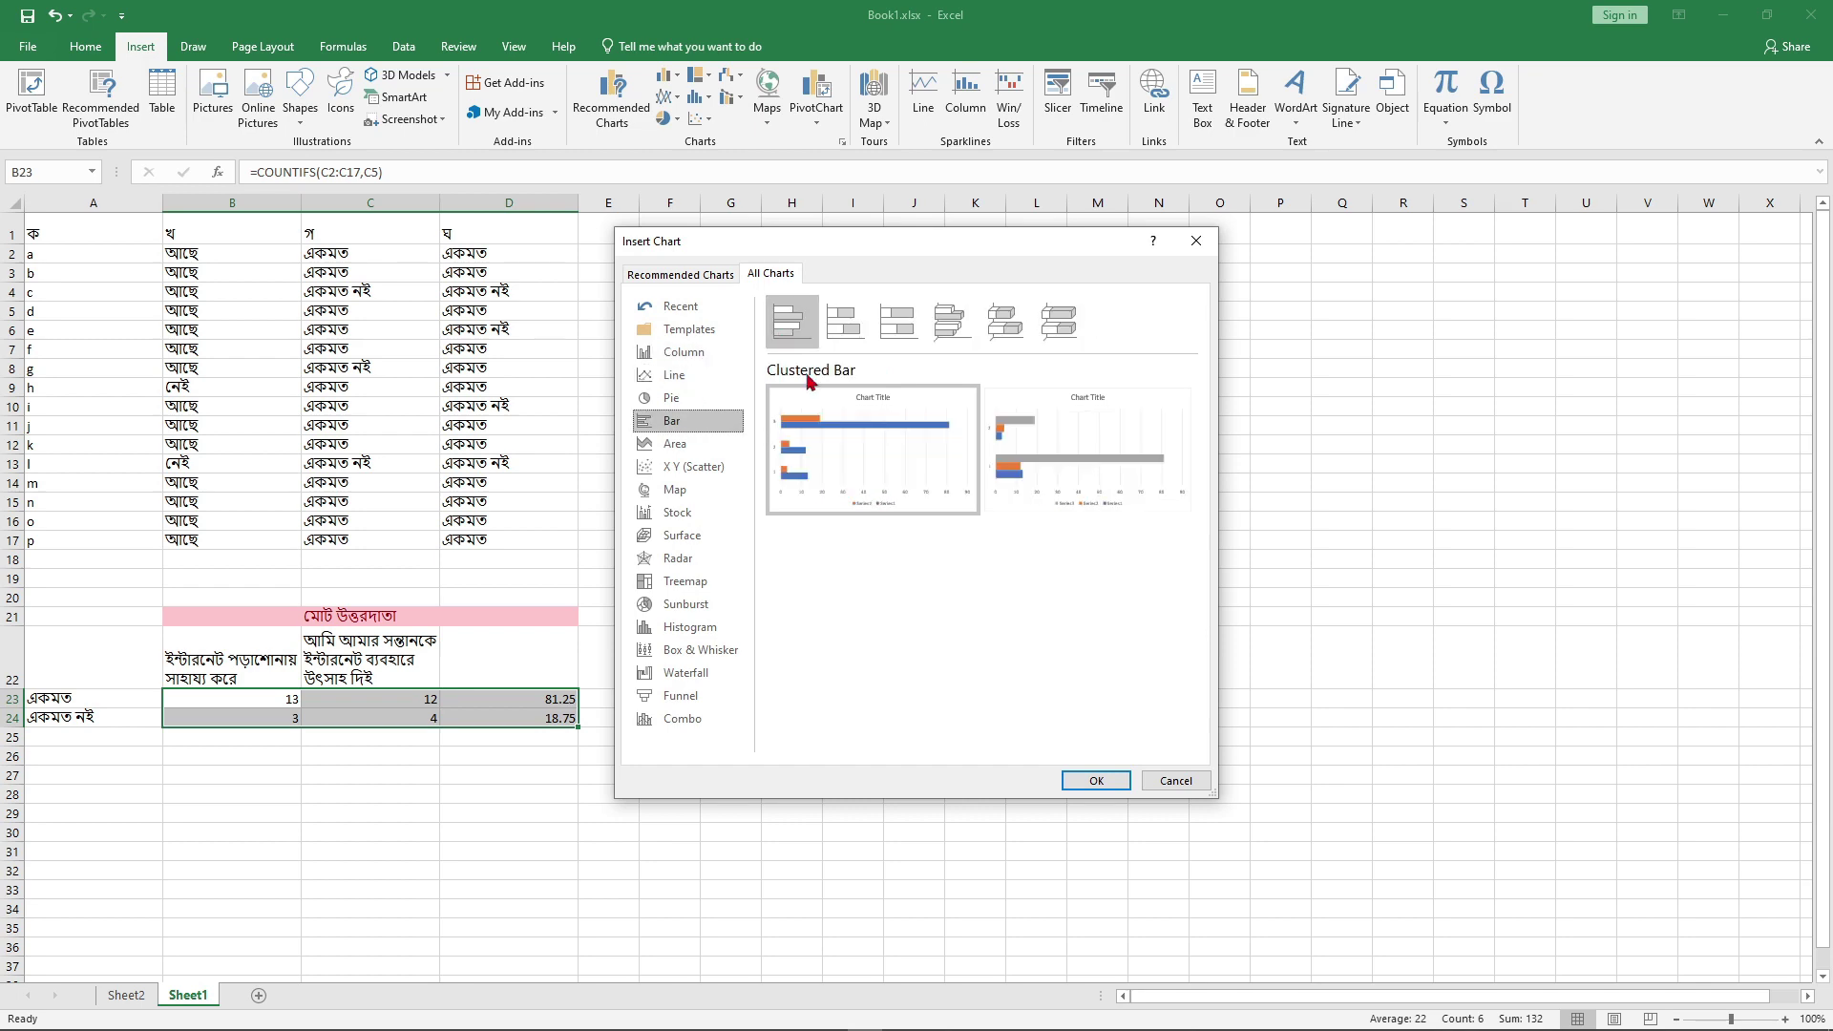
mouse_move(907, 425)
left_click(1096, 780)
left_click_drag(1023, 502, 913, 272)
left_click_drag(1040, 503, 1280, 719)
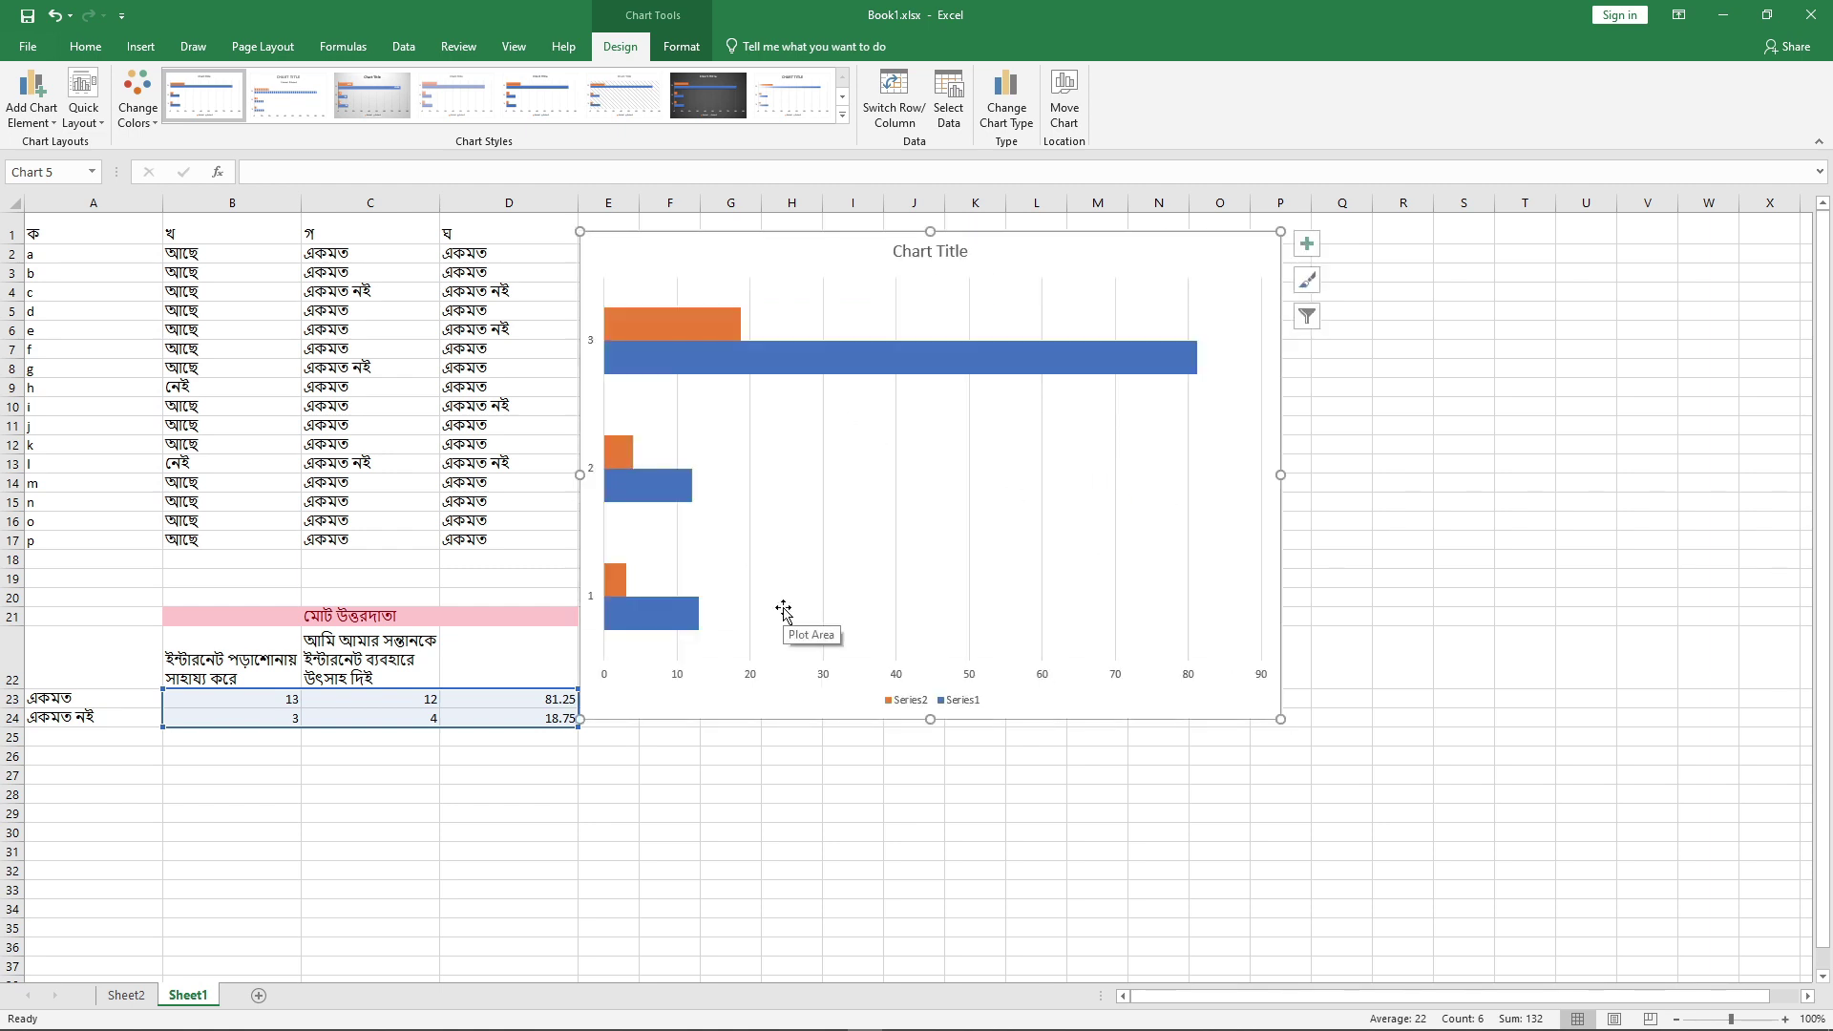
Step: Fill only the long blue Series1 bar of category 3 with solid standard red
left_click(777, 368)
left_click(777, 369)
double_click(777, 368)
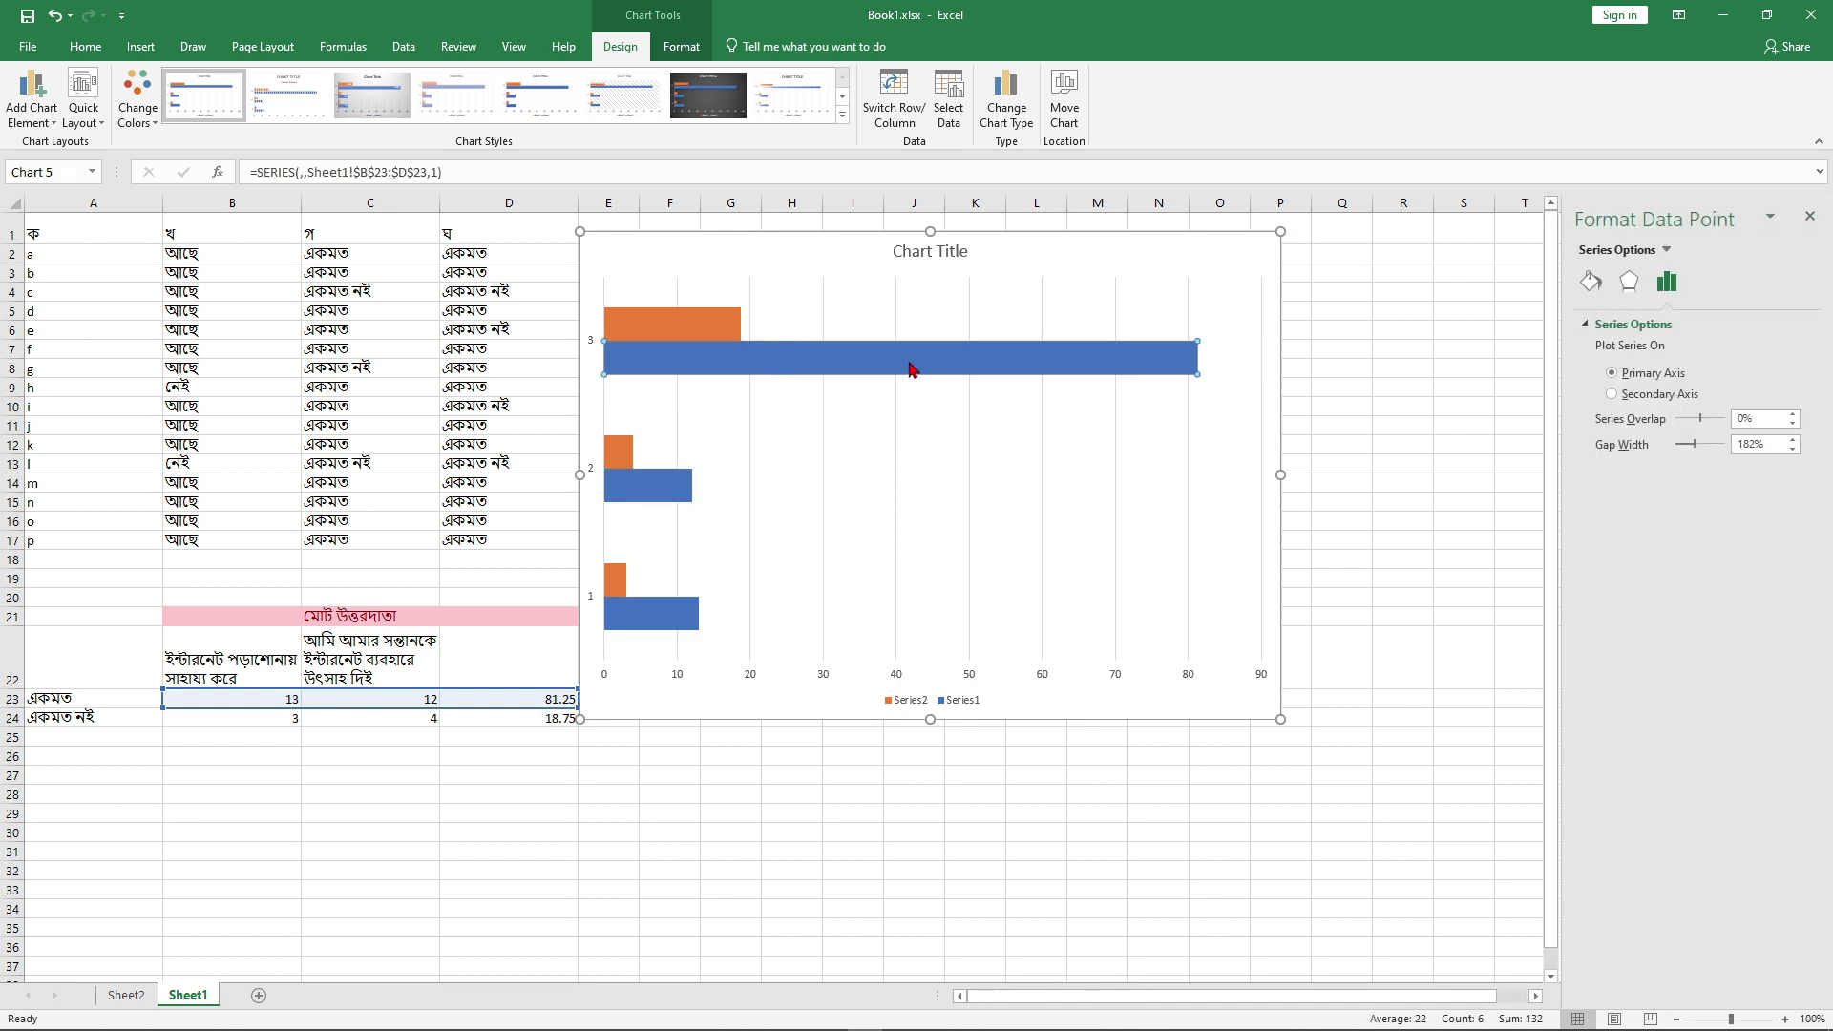
left_click(1590, 282)
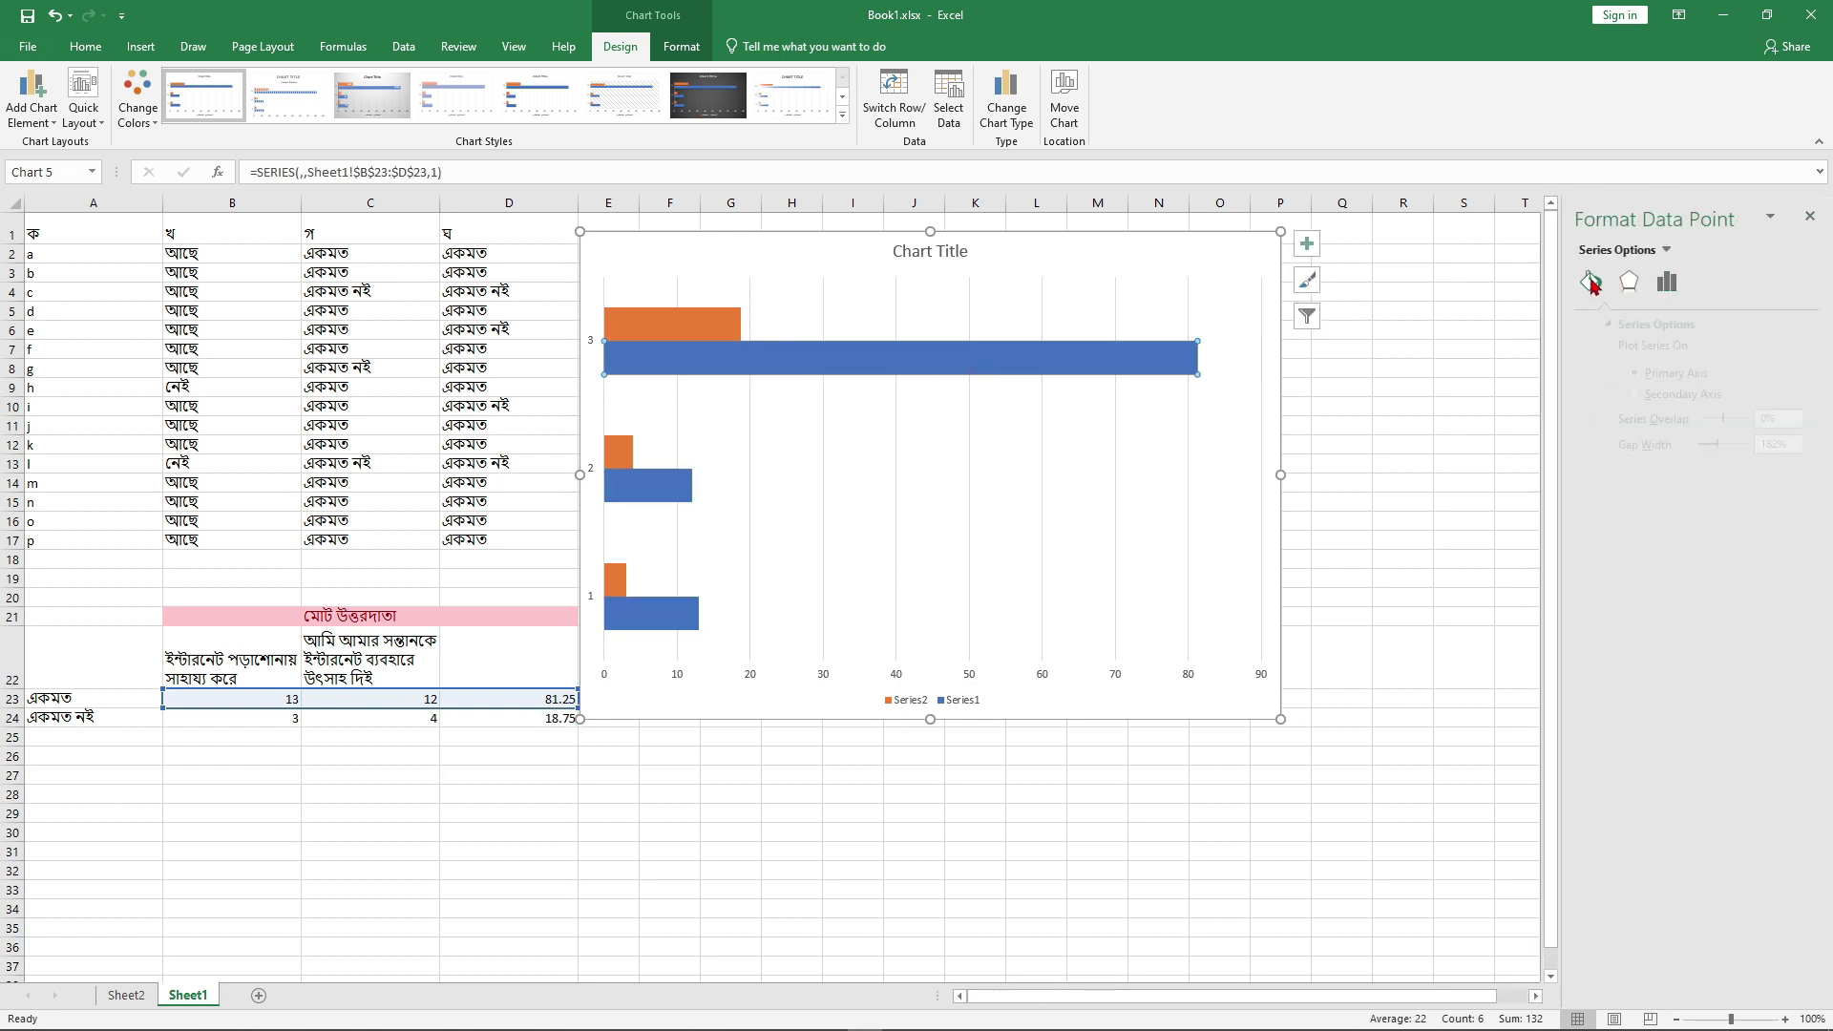
left_click(1793, 517)
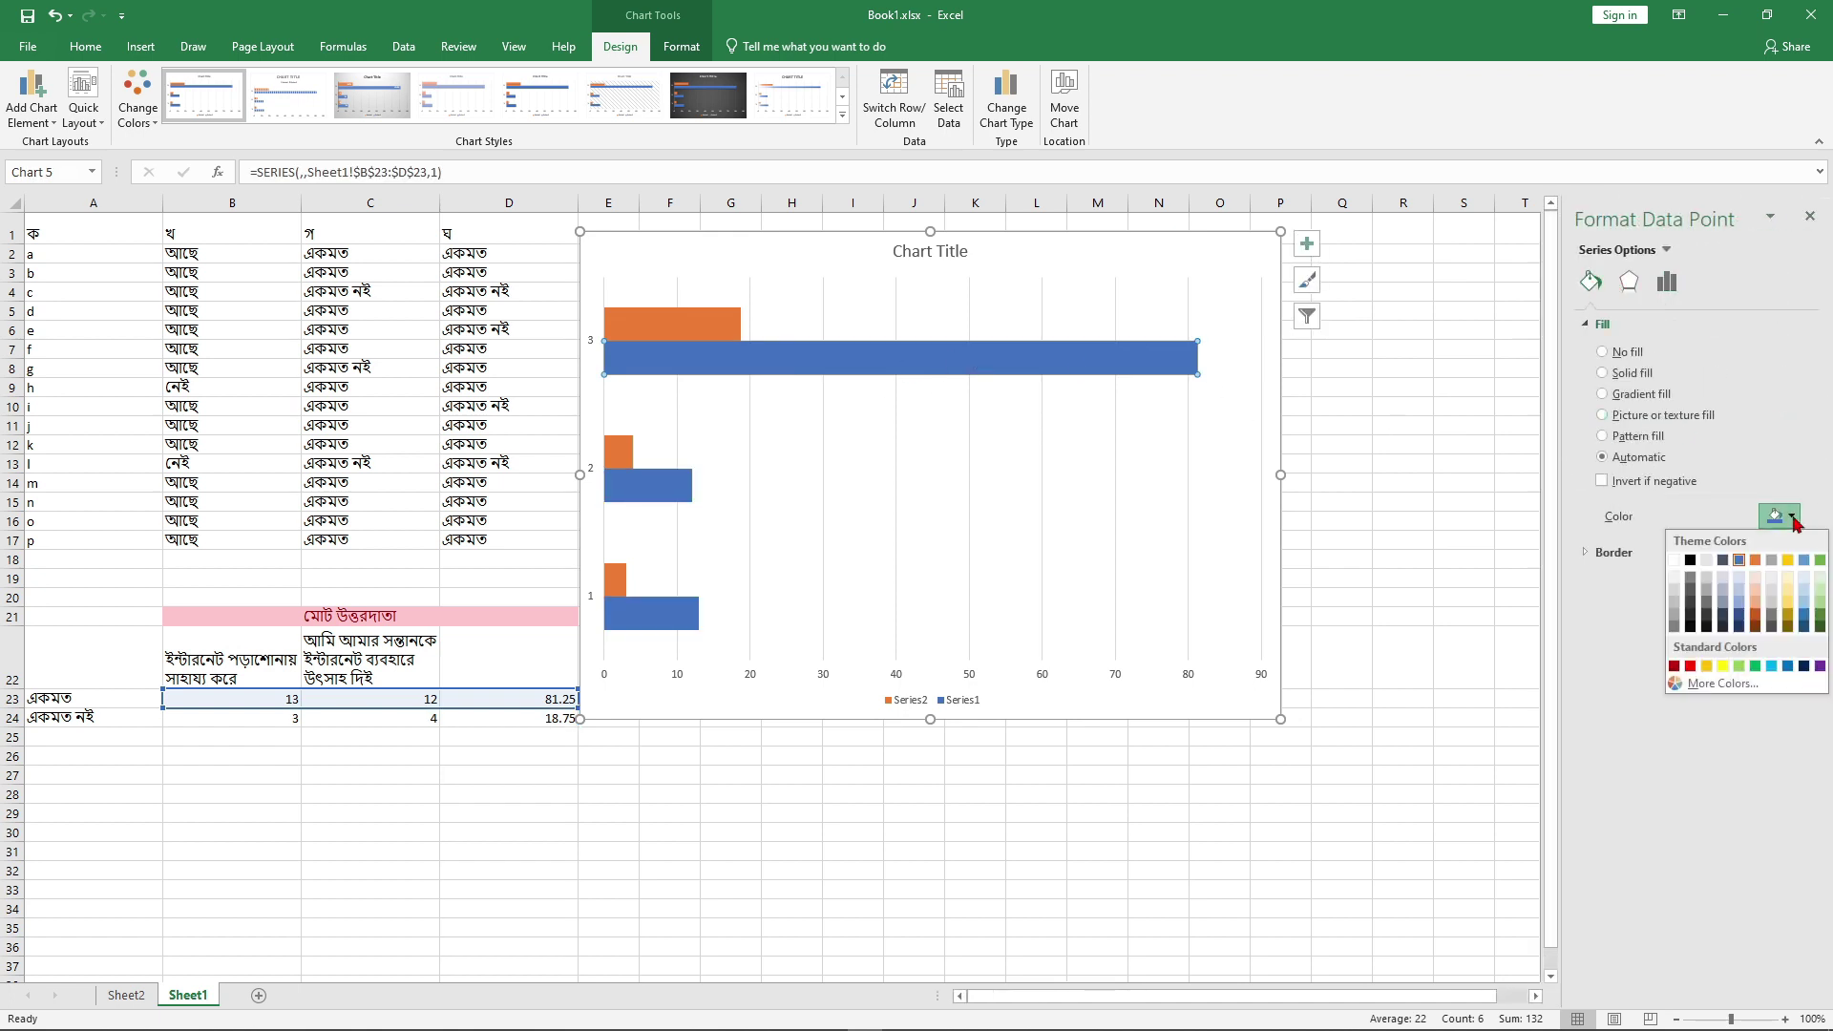
left_click(1690, 666)
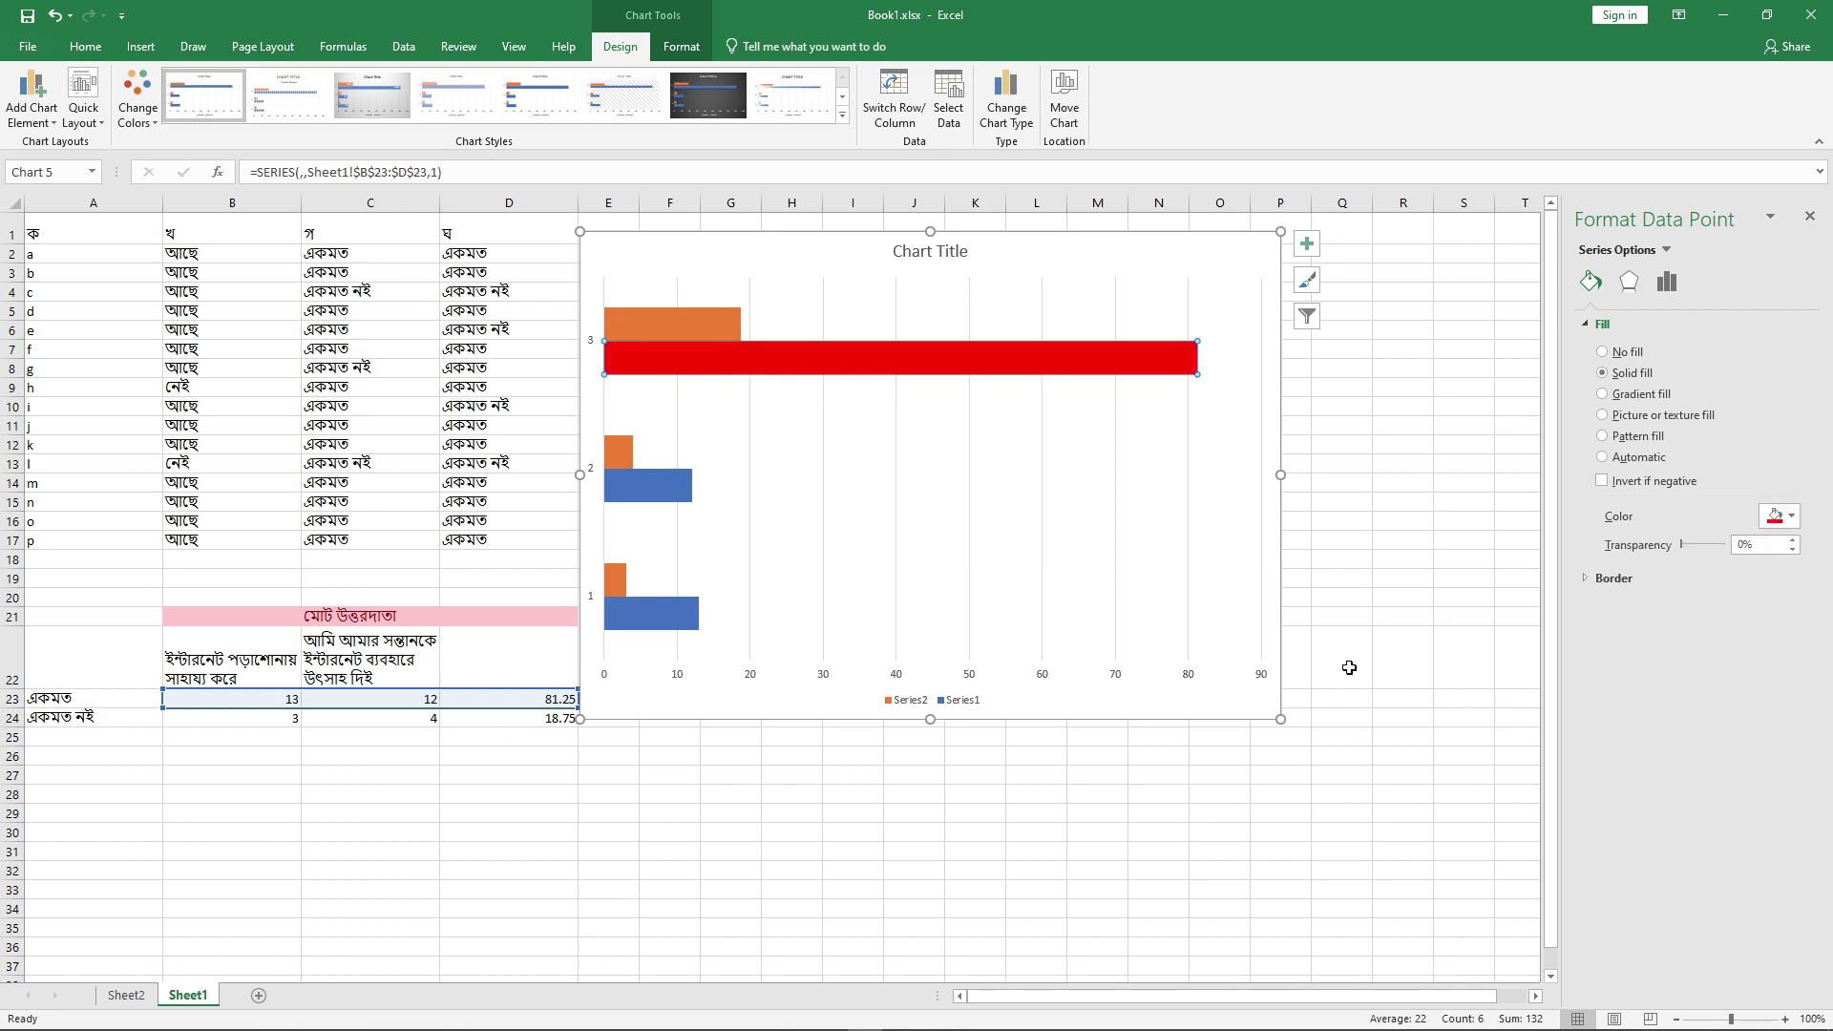
Step: Adjust the plot area's position and height inside the chart, and move the whole chart away from the data to start in column F
left_click(1082, 538)
left_click_drag(995, 456, 1000, 491)
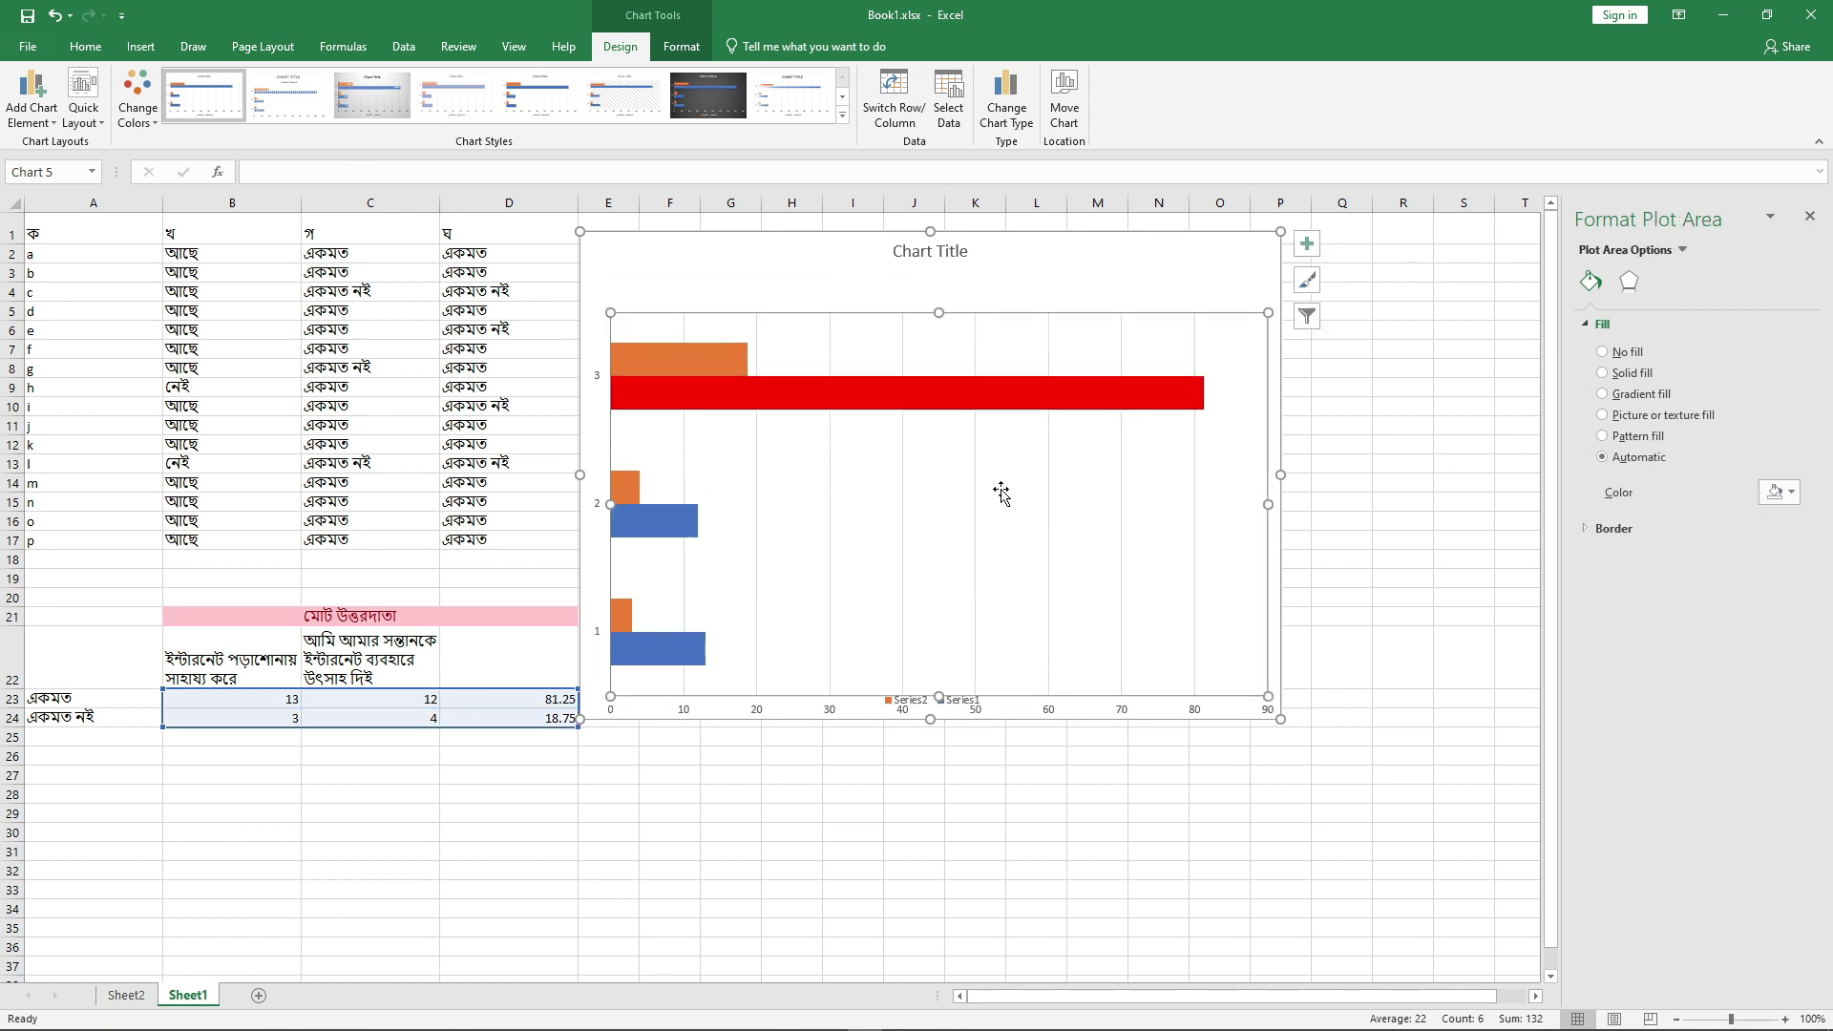
left_click_drag(940, 311, 939, 306)
left_click_drag(765, 261, 808, 277)
left_click(807, 277)
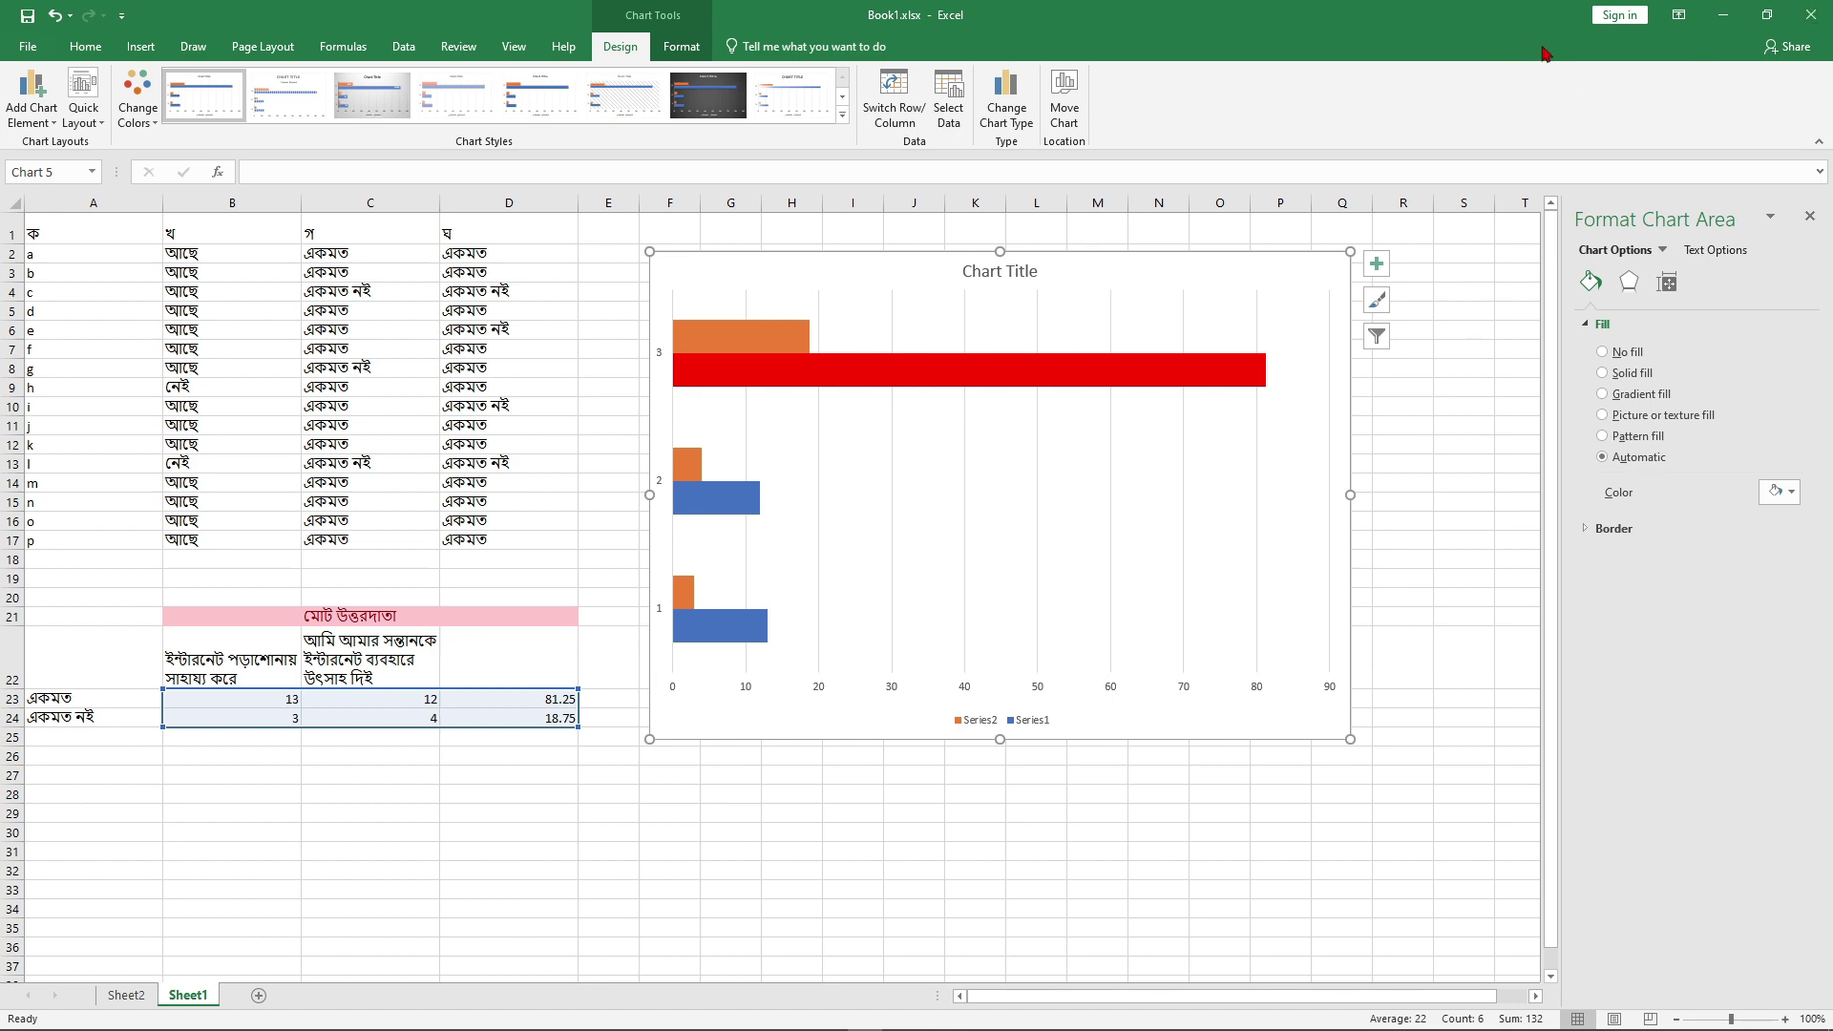
Step: Switch to OpenBoard, go to the textbook page সেশন- ৬ : আমার উপাত্তের গ্রাফ তৈরি and mark its heading with the red pen
key("super+Tab")
left_click(802, 274)
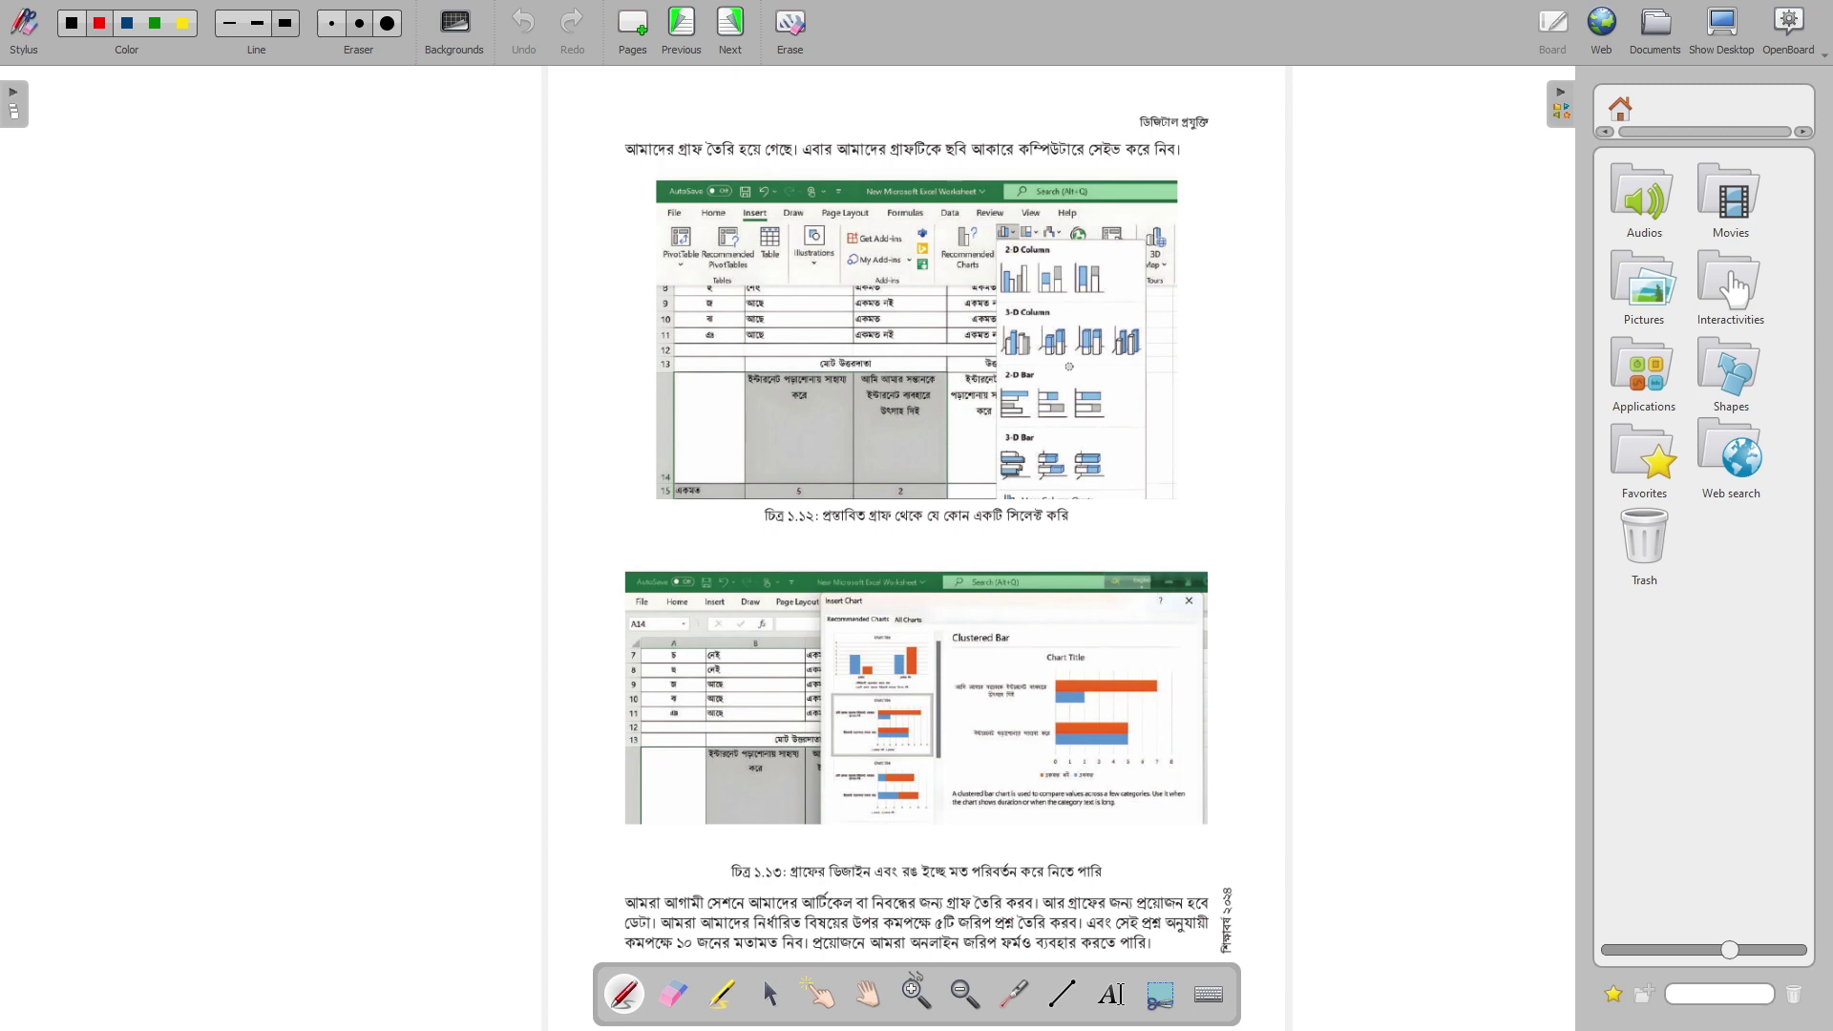
key("Page_Down")
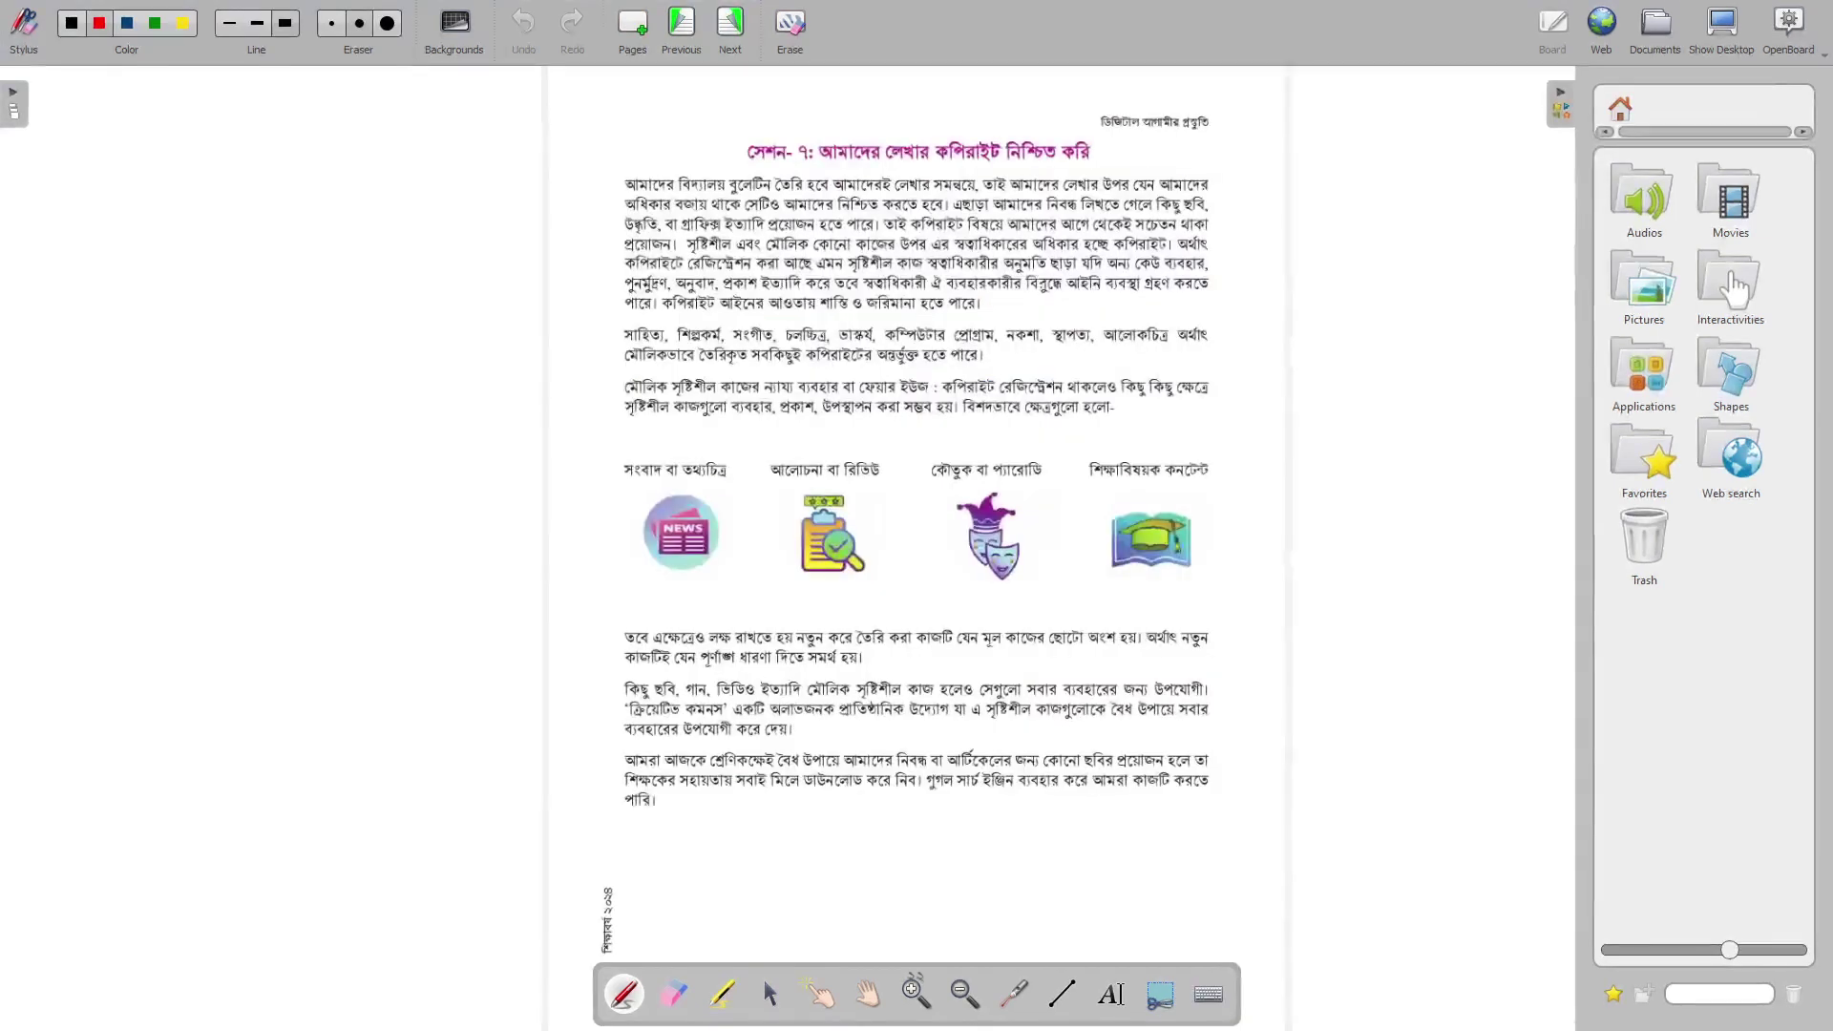
key("Page_Up")
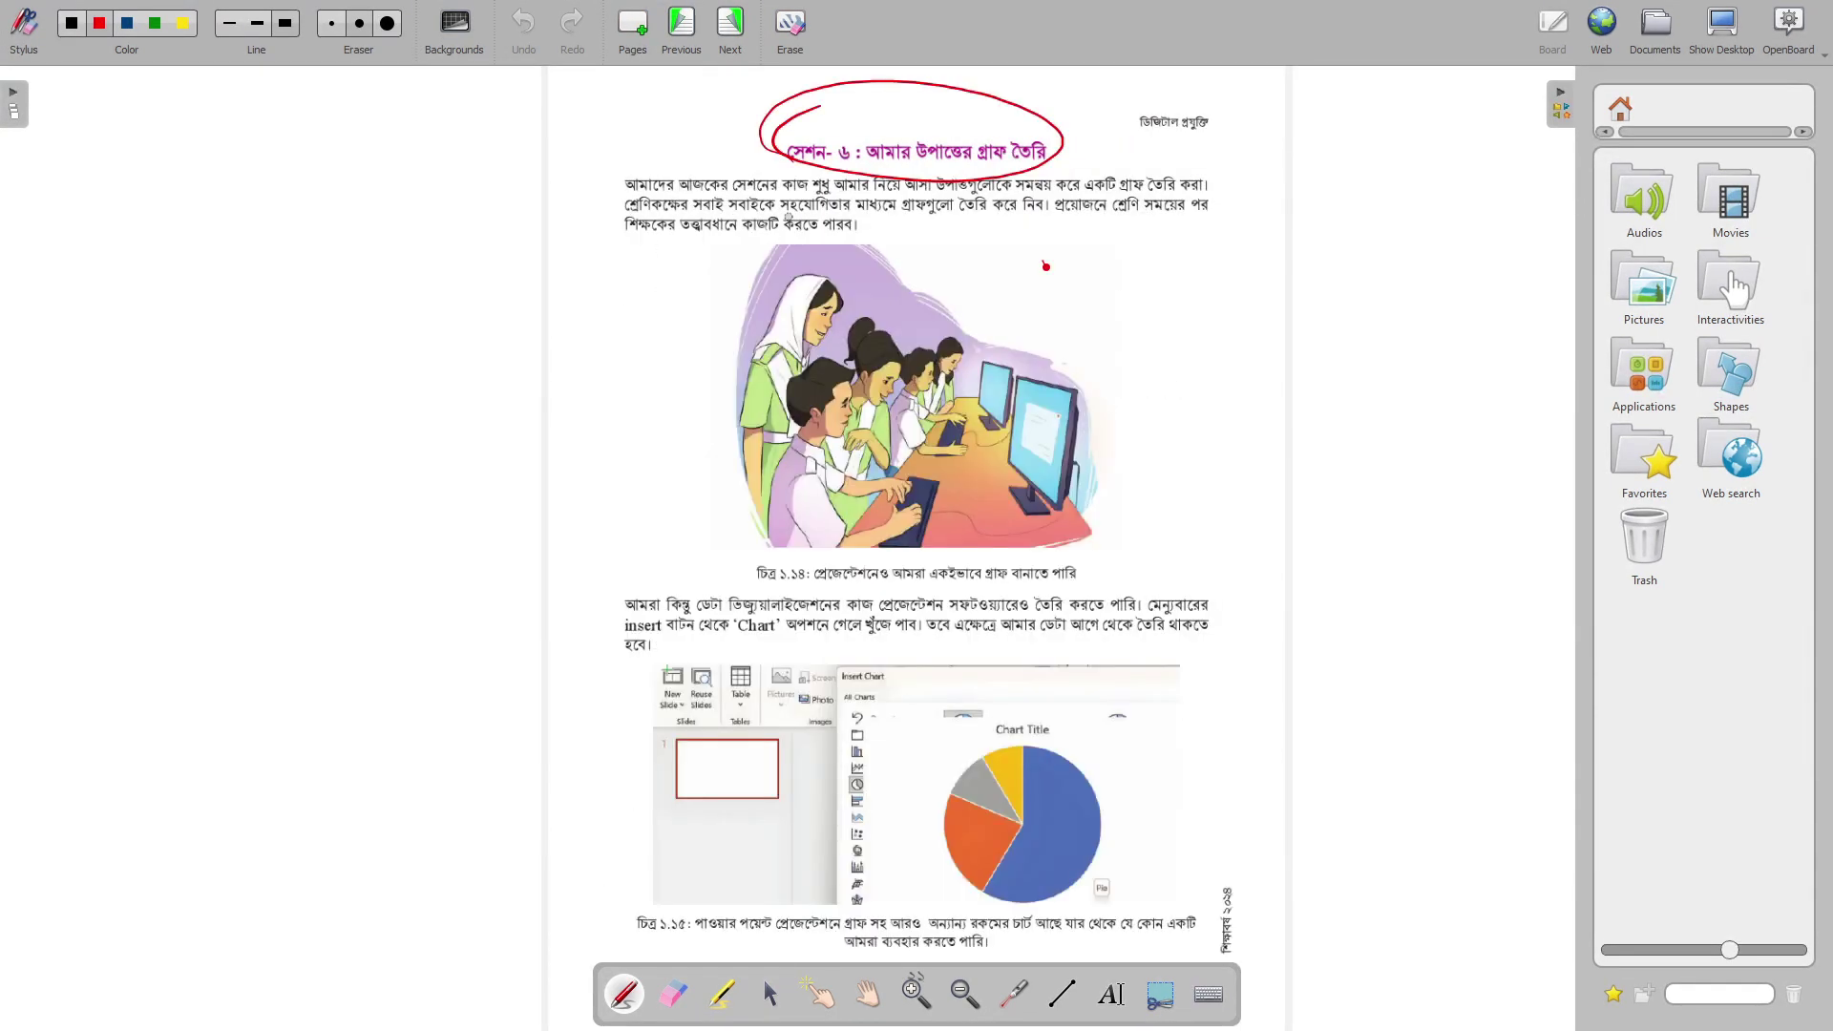
mouse_move(816, 131)
left_mouse_down()
mouse_move(915, 109)
mouse_move(1103, 125)
left_mouse_up()
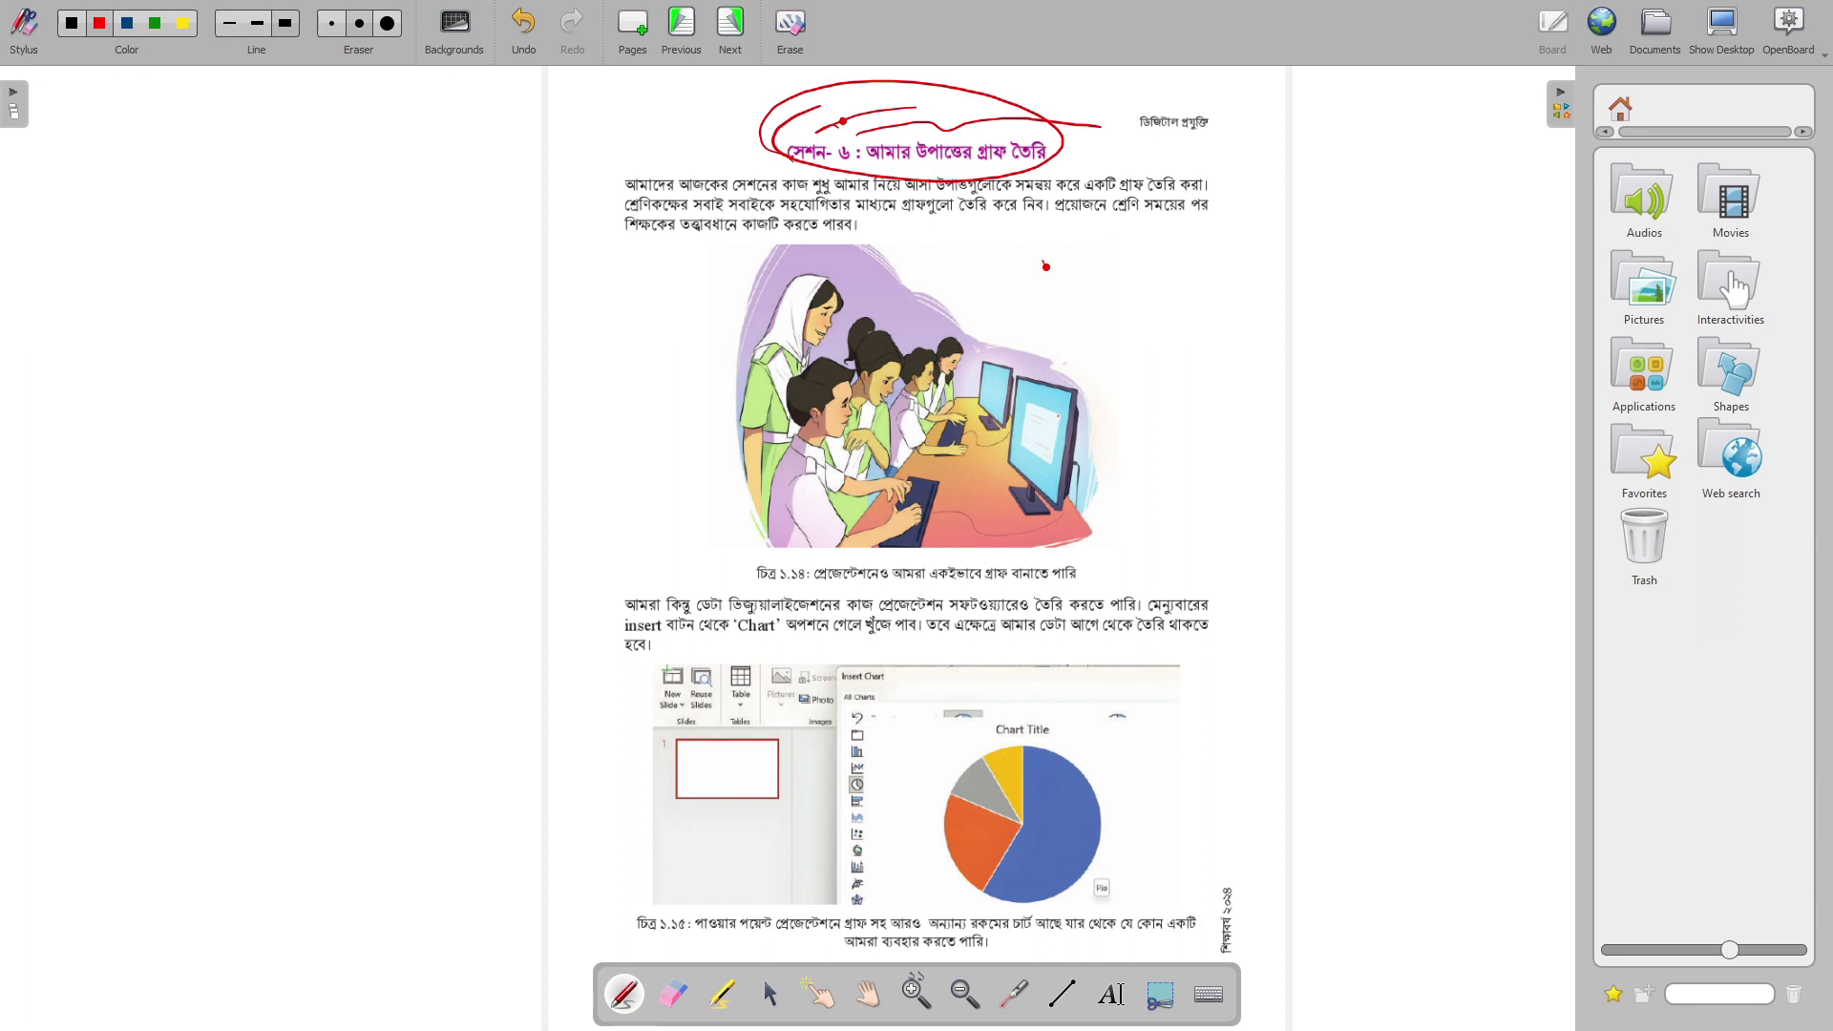
Step: Switch to PowerPoint and close Presentation1 with its sample column chart without saving
key("alt+Tab")
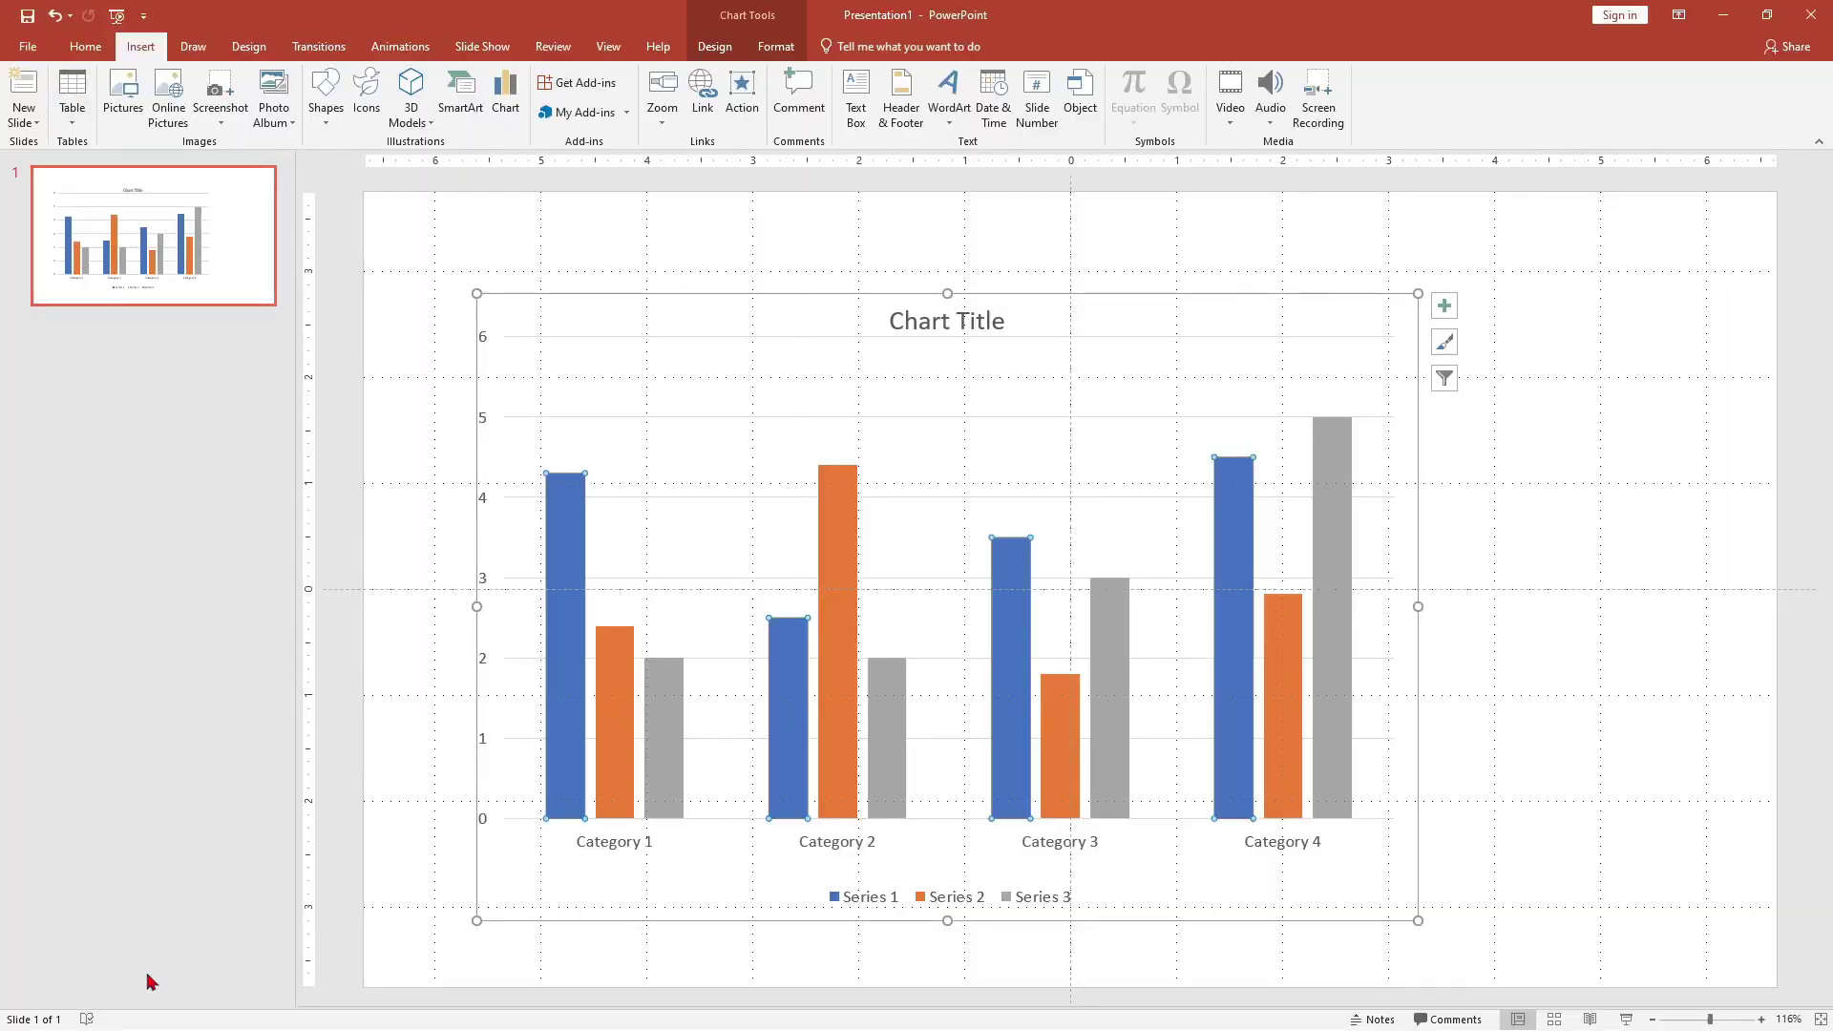
key("alt+F4")
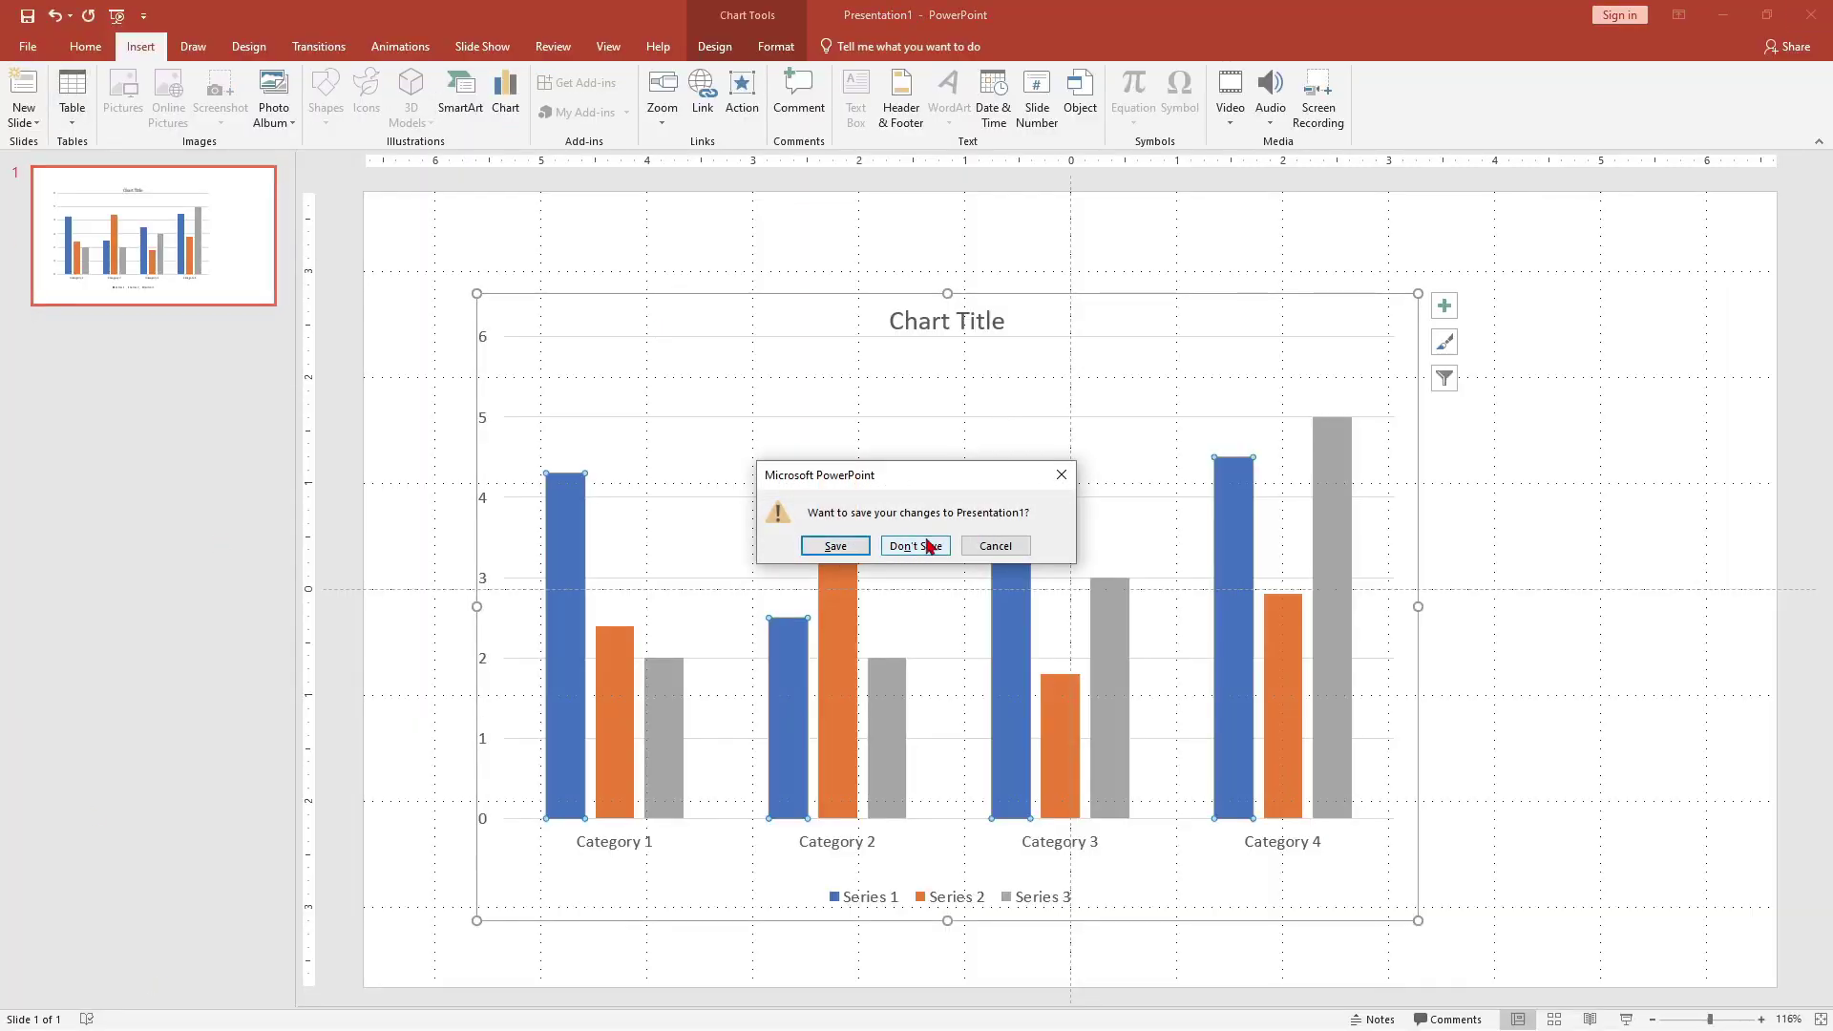
left_click(919, 545)
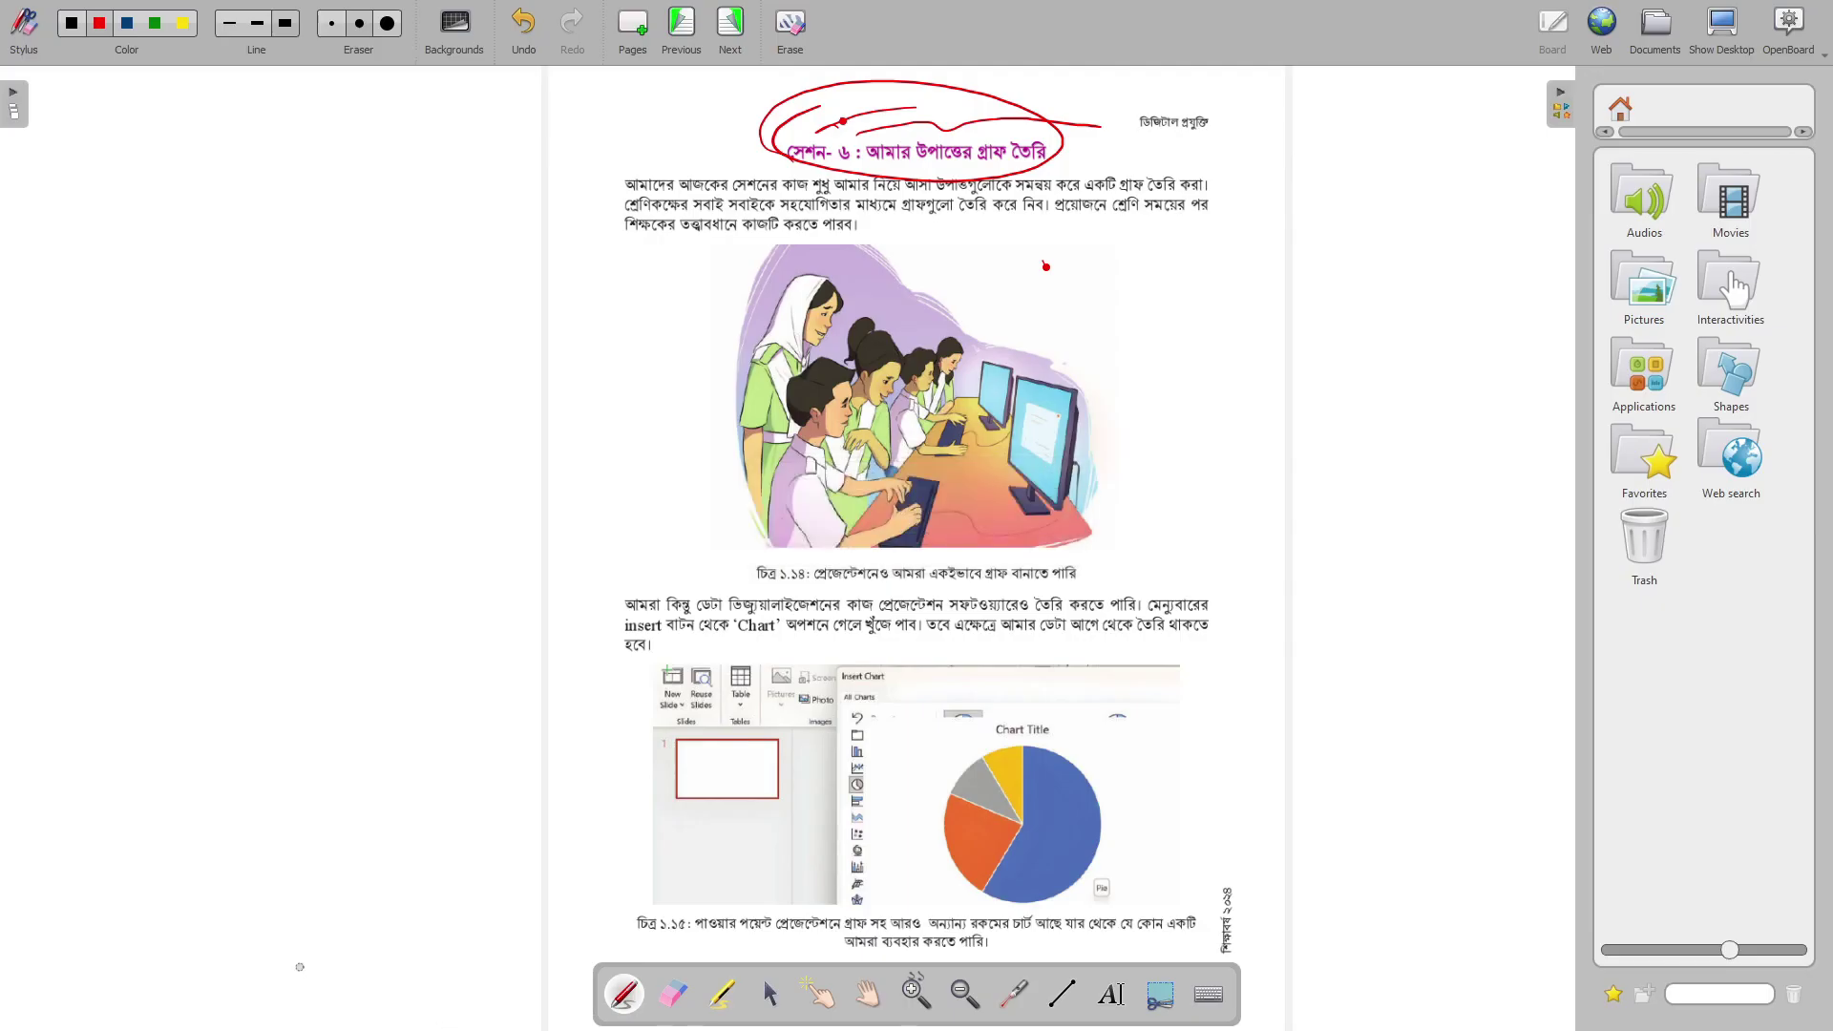
Step: Launch PowerPoint again and create a new blank presentation
key("super+Tab")
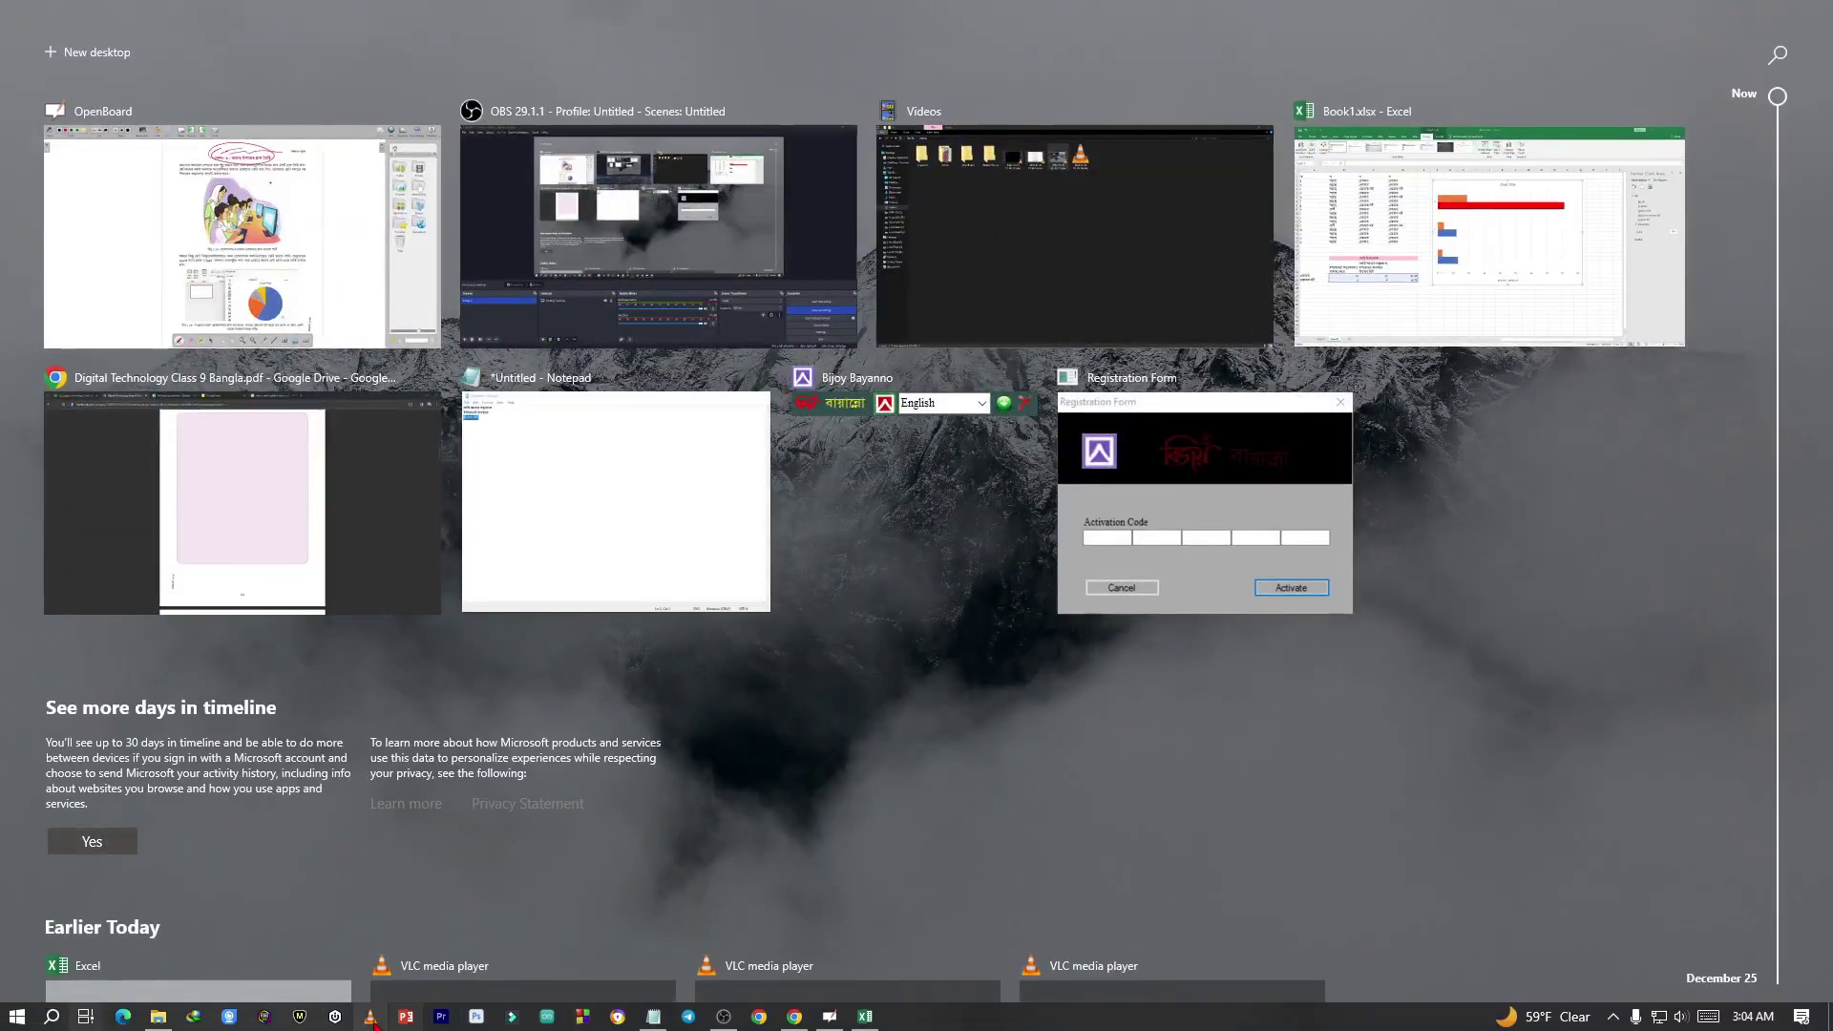
left_click(406, 1016)
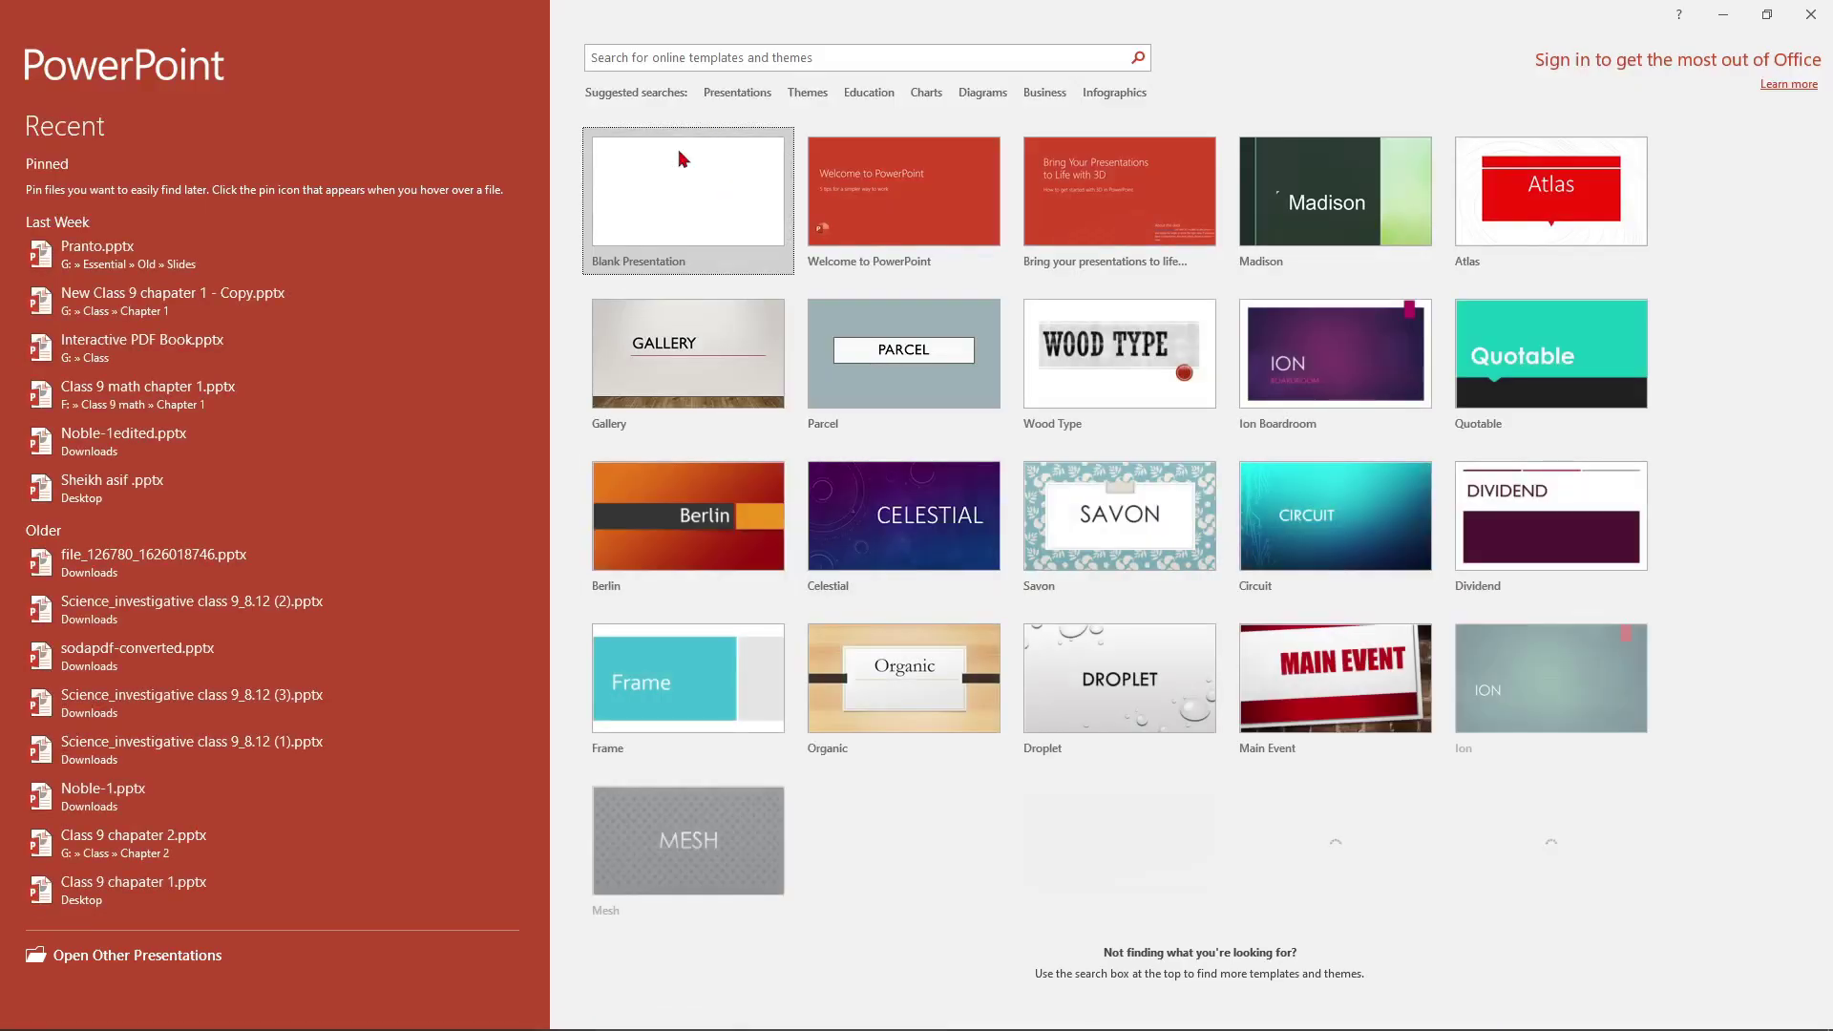
left_click(721, 173)
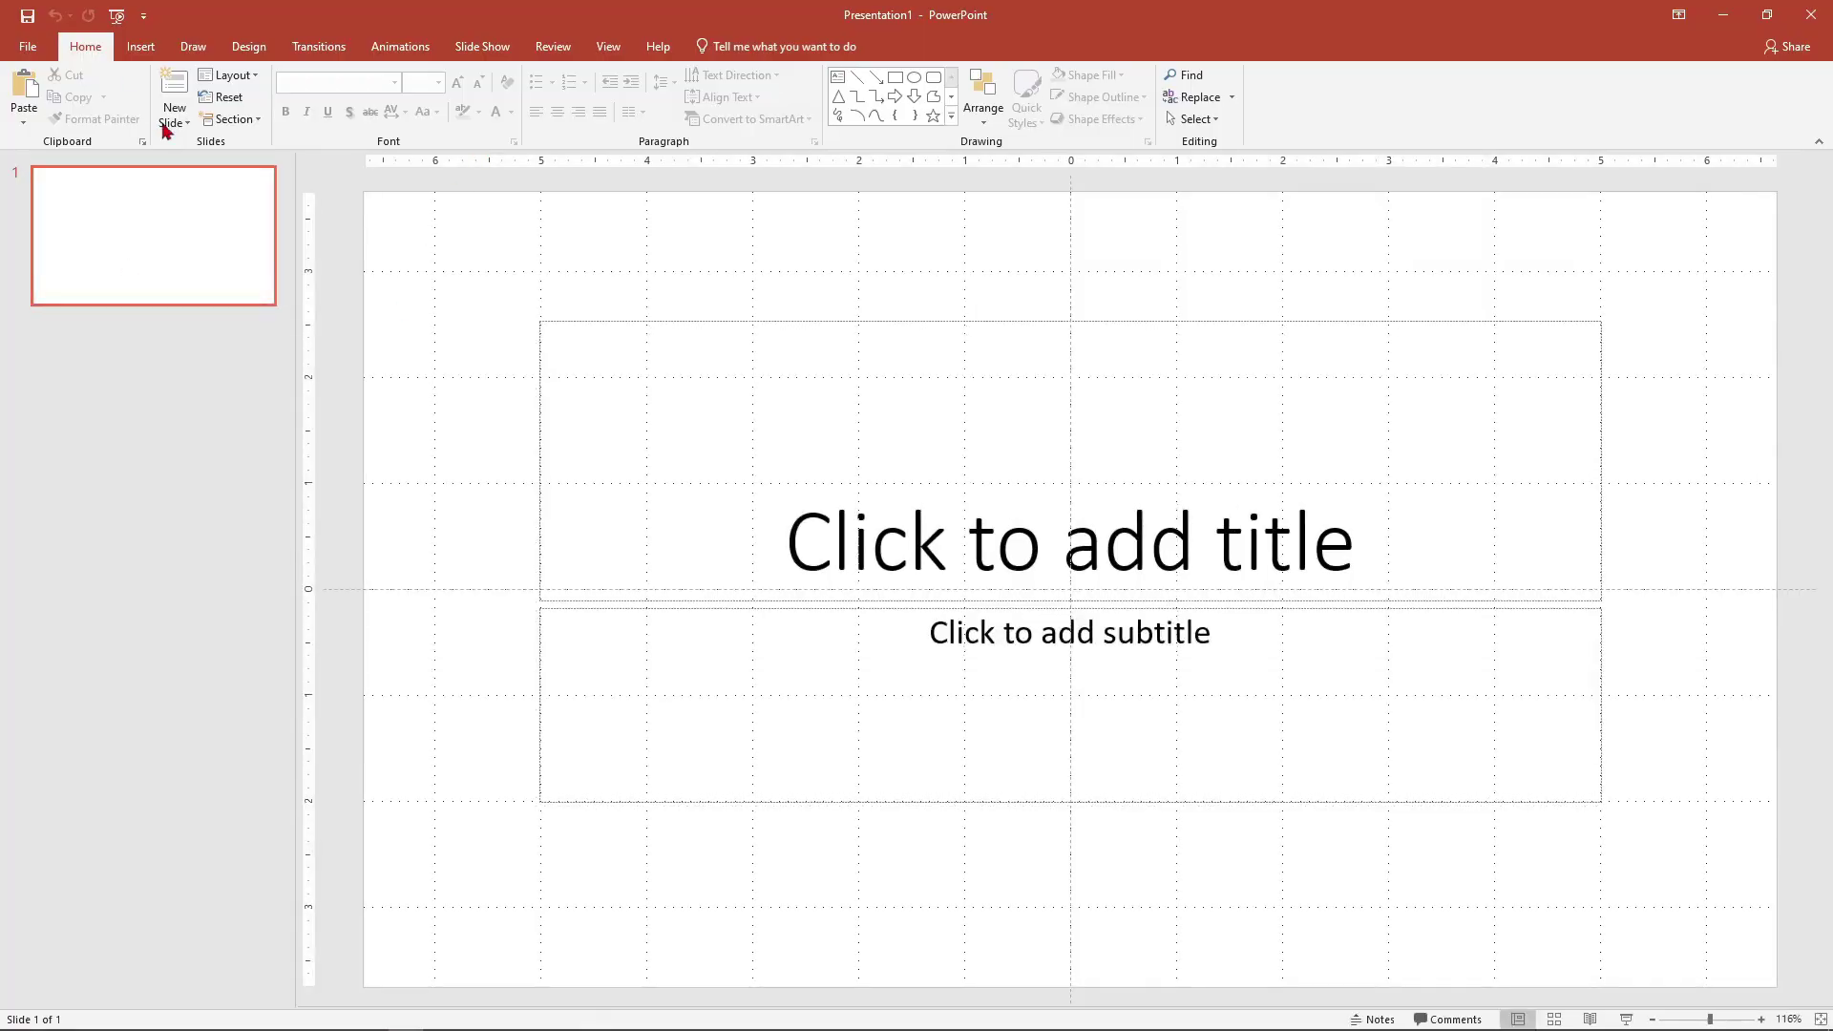